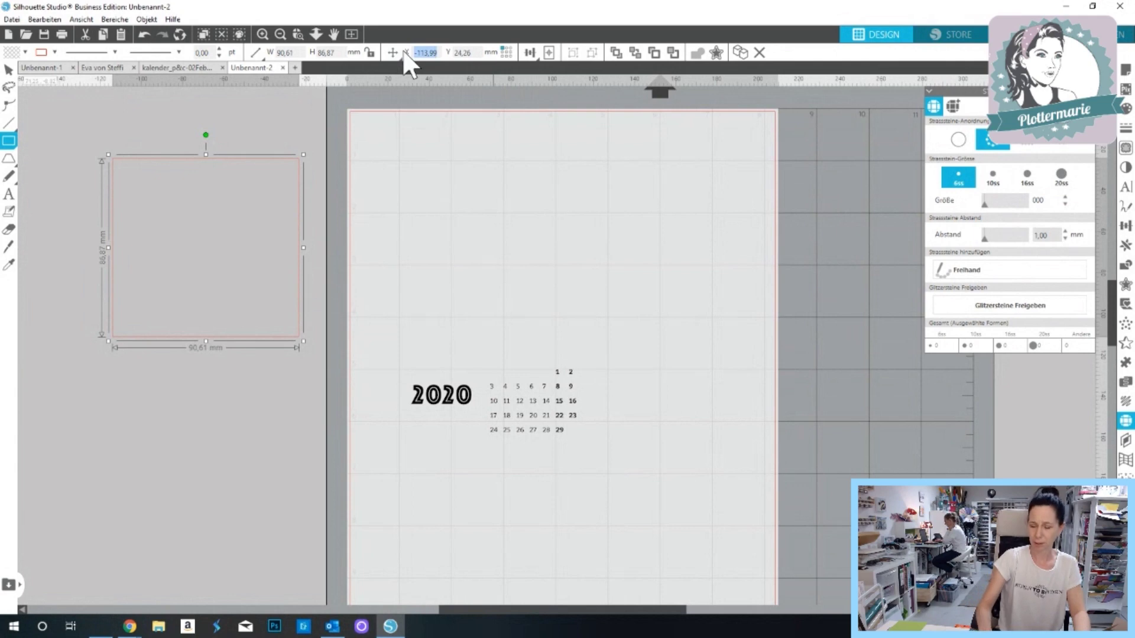
# - Set the rectangle's X and Y position to 140 mm
pyautogui.press('Tab')
pyautogui.write('1')
pyautogui.press('Return')
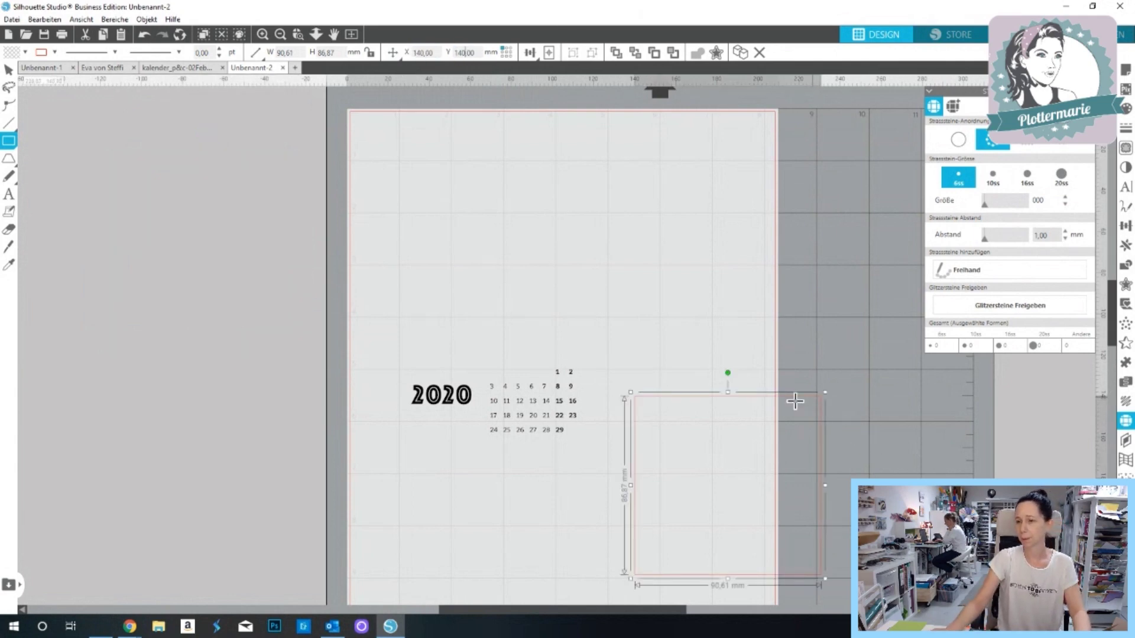
# - Move the rectangle onto the page over the calendar, resize it to 140 × 140 mm, and shift it up so the calendar sits near its lower edge
pyautogui.click(9, 70)
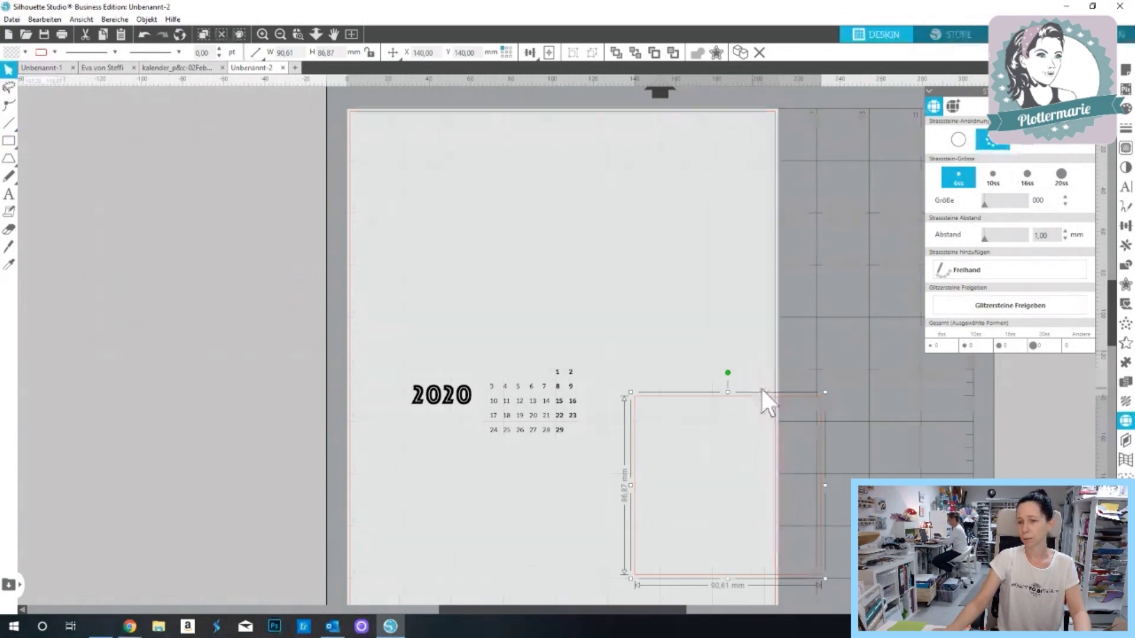
pyautogui.moveTo(754, 392); pyautogui.dragTo(537, 258)
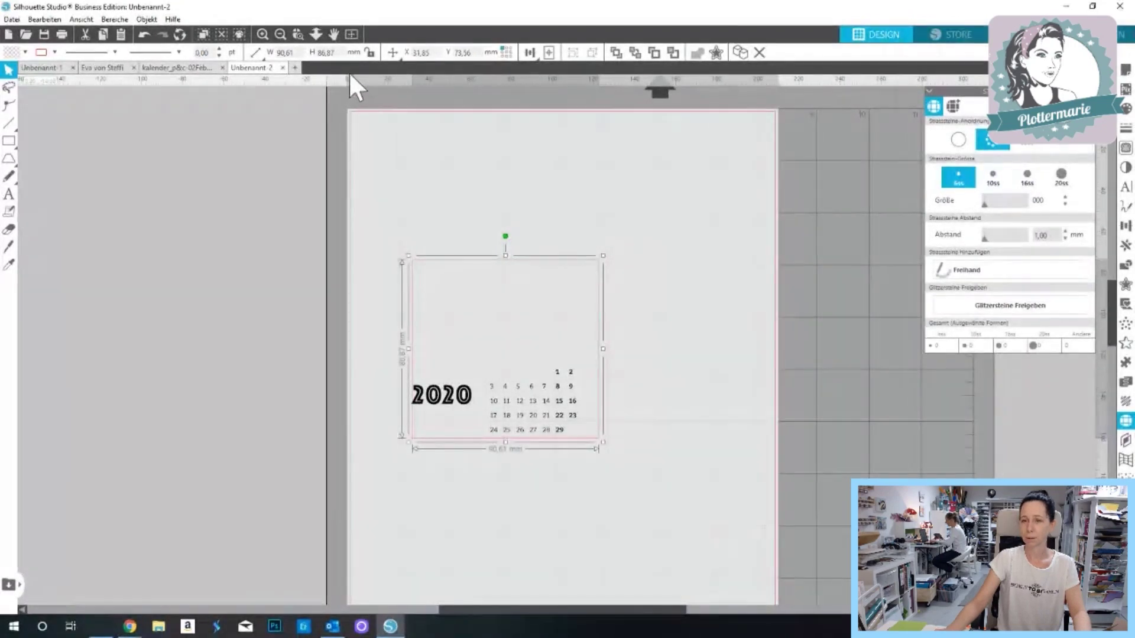
pyautogui.click(255, 52)
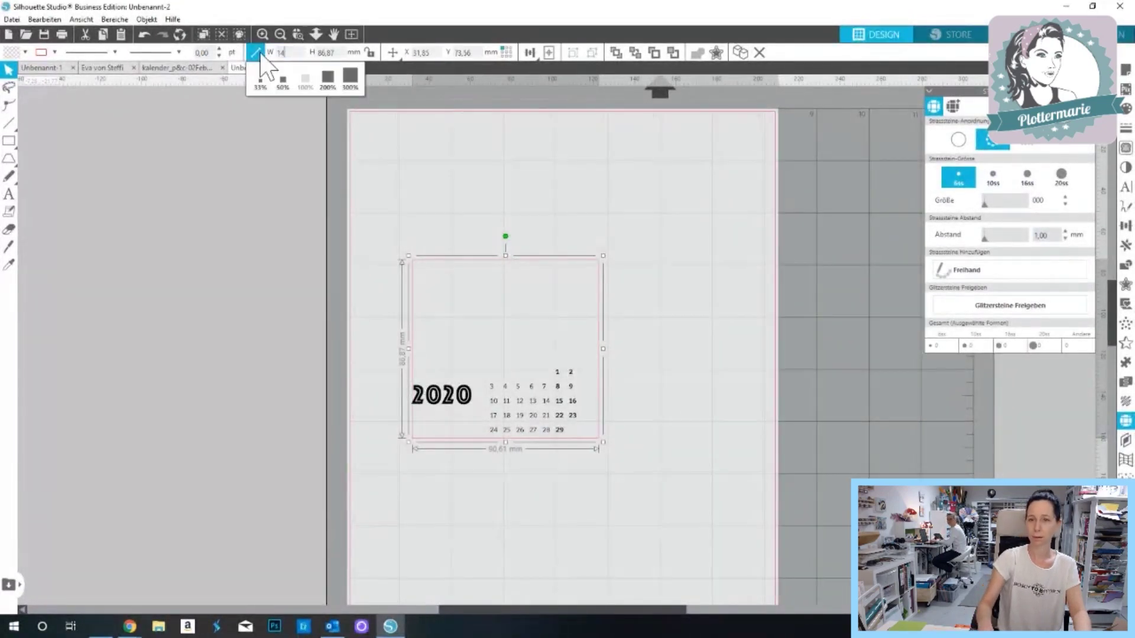
pyautogui.press('Return')
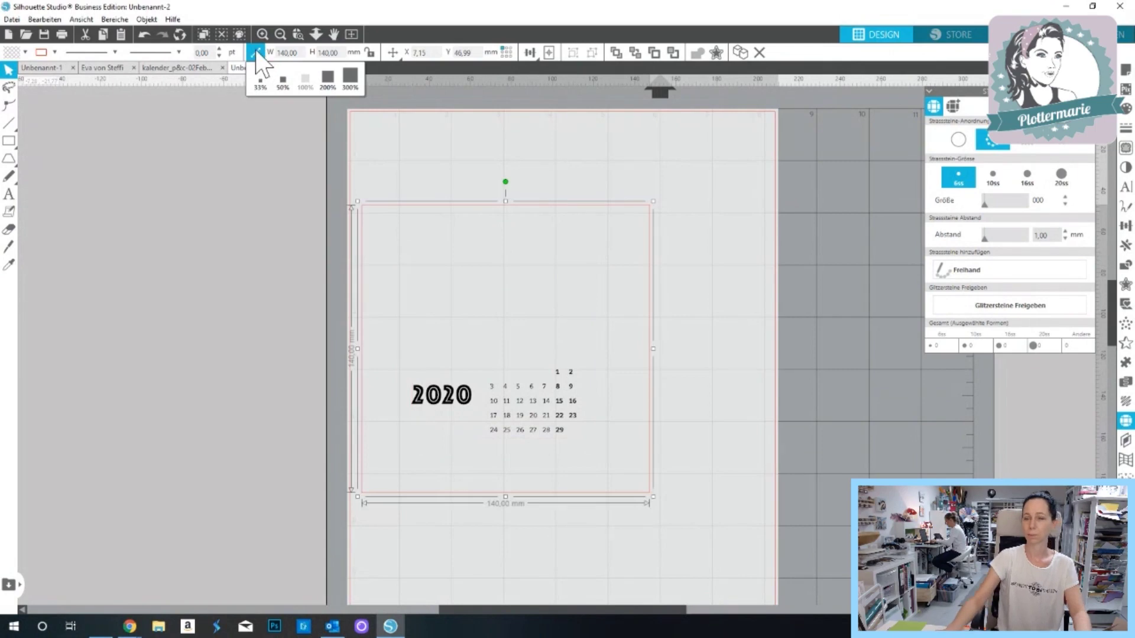
pyautogui.moveTo(618, 209); pyautogui.dragTo(619, 157)
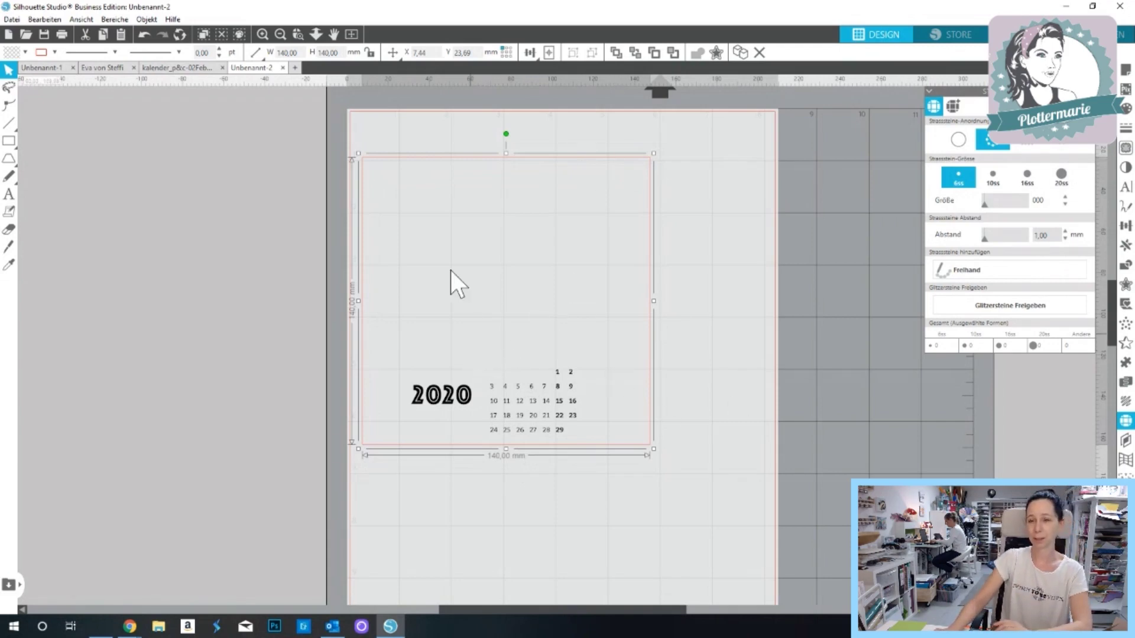
# - Move the rectangle together with the calendar about 20 mm to the right on the page
pyautogui.moveTo(357, 136); pyautogui.dragTo(717, 535)
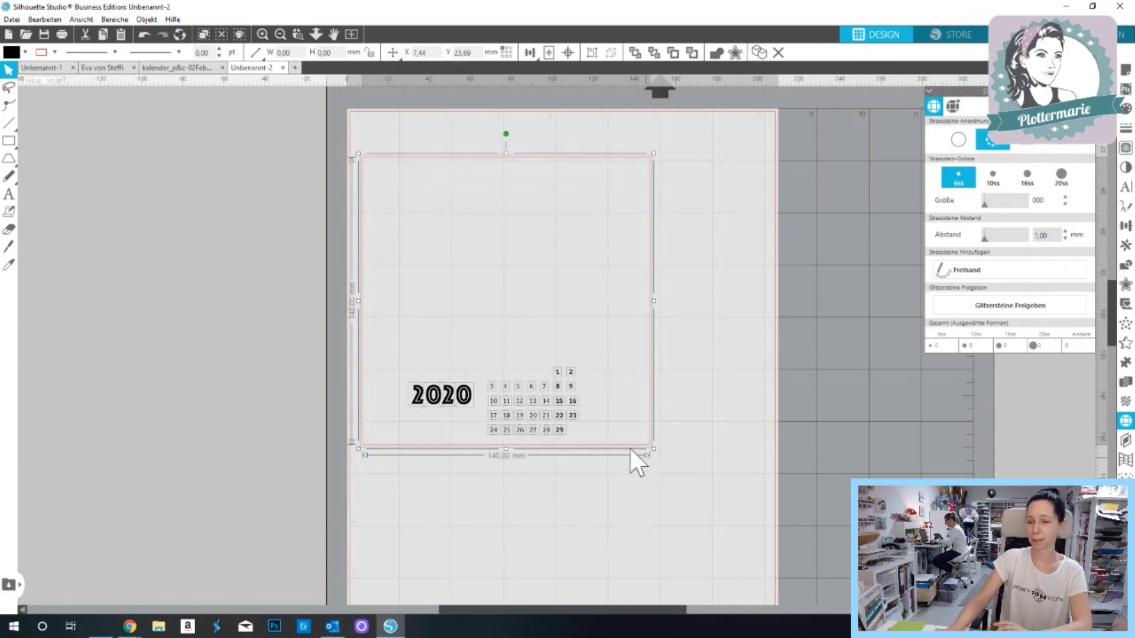
pyautogui.moveTo(568, 440); pyautogui.dragTo(598, 427)
pyautogui.click(563, 451)
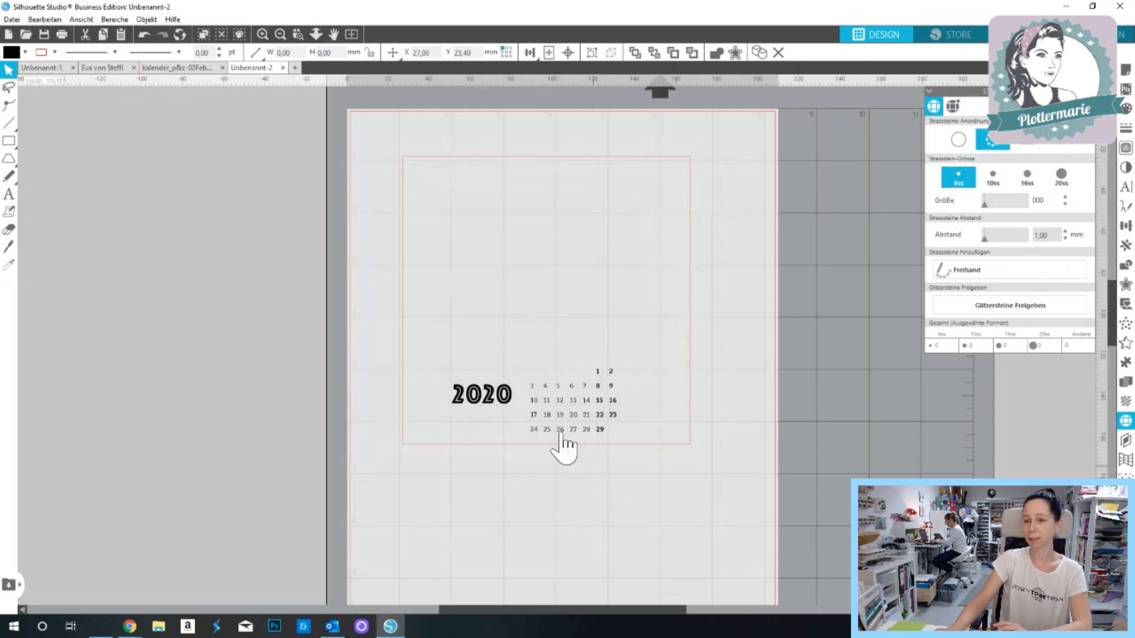
# - Delete the 2020 lettering beside the calendar days
pyautogui.click(481, 403)
pyautogui.click(412, 343)
pyautogui.click(449, 388)
pyautogui.press('Delete')
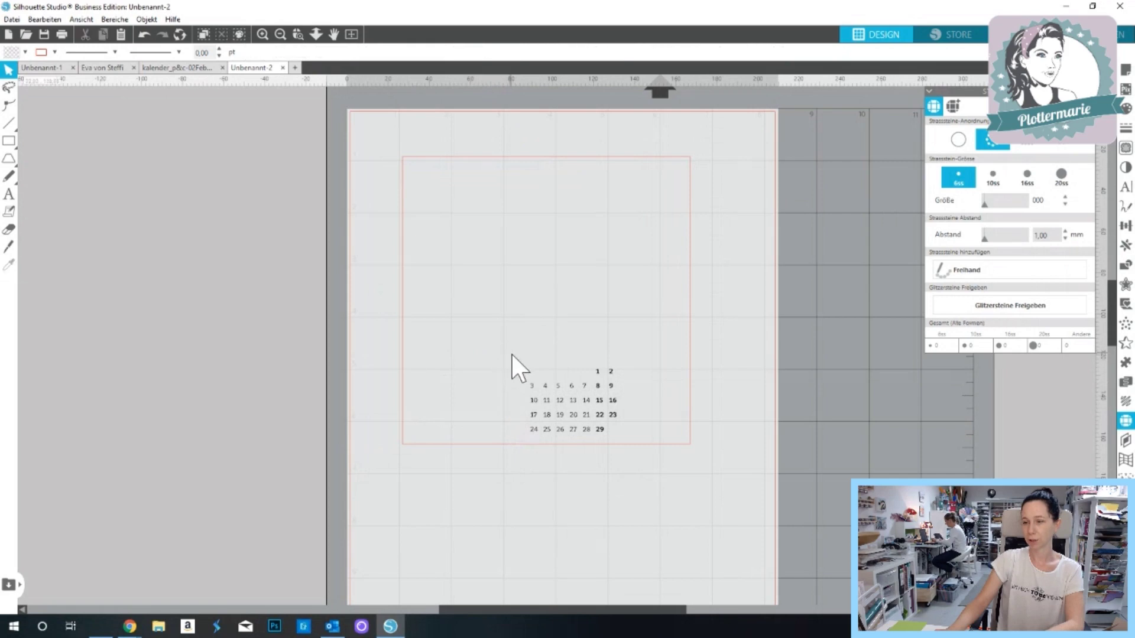
# - Enlarge the calendar day numbers proportionally to about 54 mm wide and shift them slightly right within the square
pyautogui.moveTo(512, 355); pyautogui.dragTo(636, 424)
pyautogui.moveTo(526, 365); pyautogui.dragTo(505, 347)
pyautogui.moveTo(602, 394); pyautogui.dragTo(619, 383)
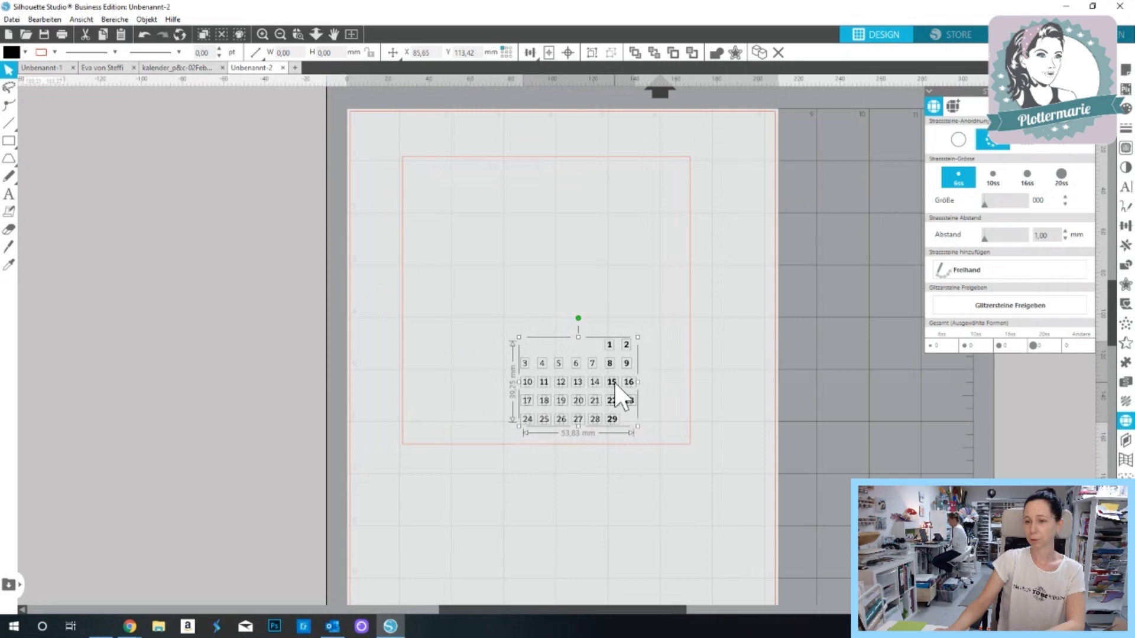
pyautogui.click(618, 493)
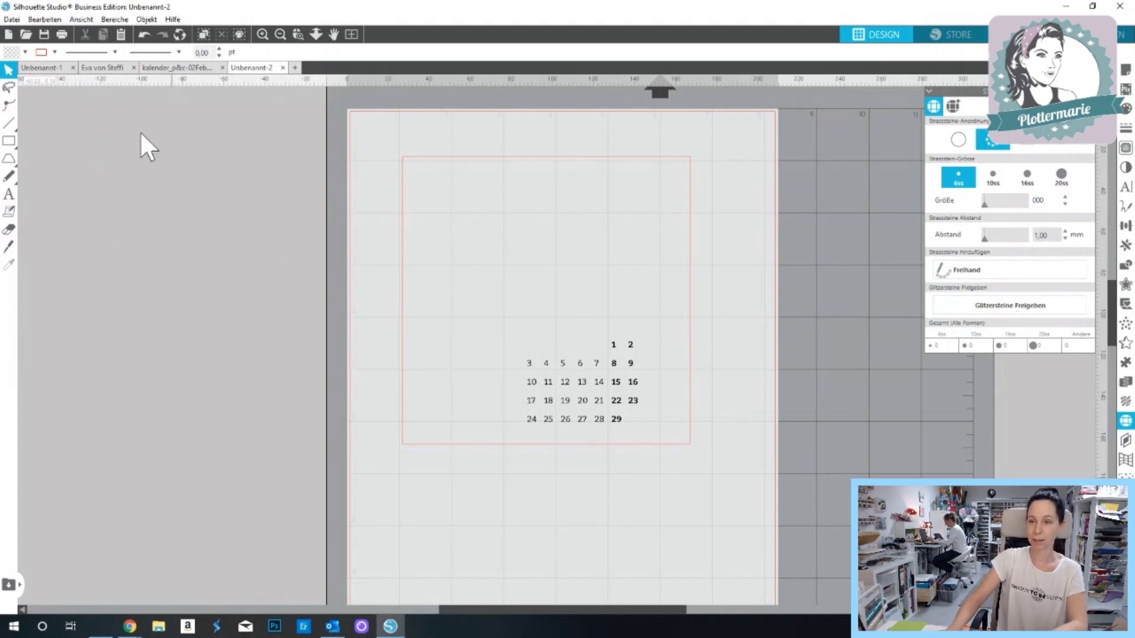
# - Draw two nested hearts above the calendar days, one about 57 × 53 mm and a surrounding one about 91 × 84 mm
pyautogui.moveTo(10, 176)
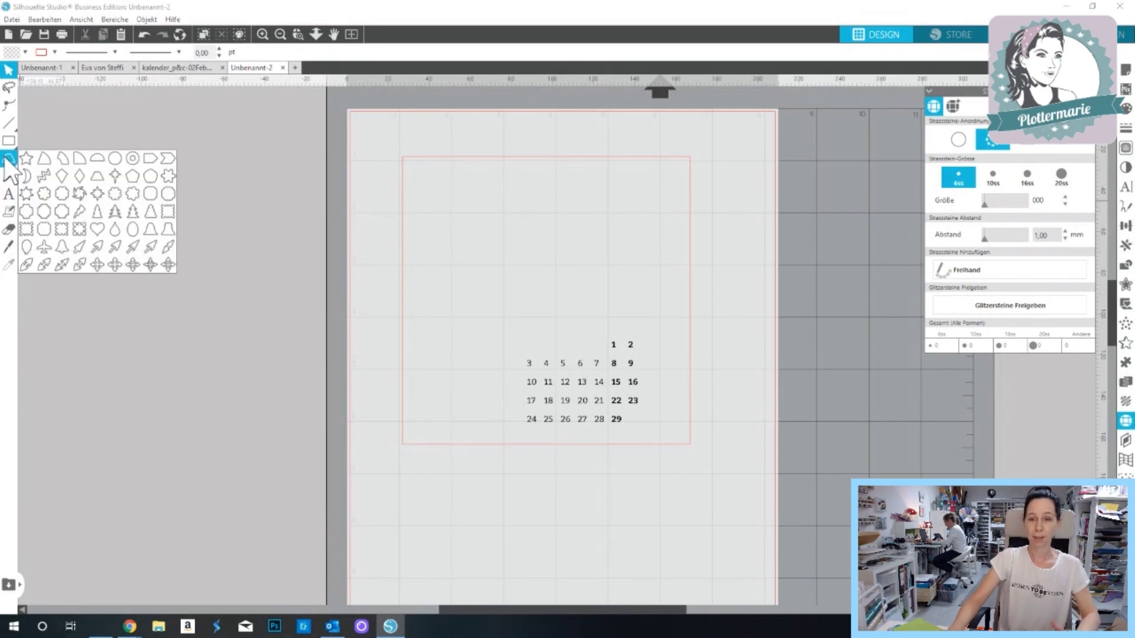
pyautogui.click(100, 227)
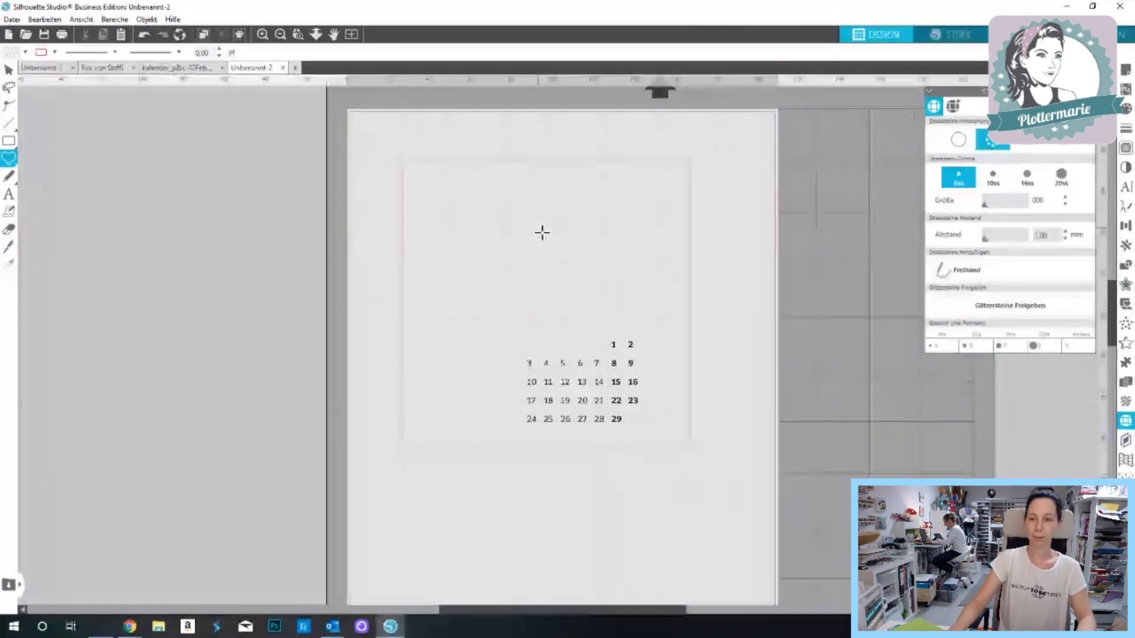
pyautogui.moveTo(513, 216)
pyautogui.mouseDown()
pyautogui.moveTo(563, 265)
pyautogui.moveTo(537, 316)
pyautogui.mouseUp()
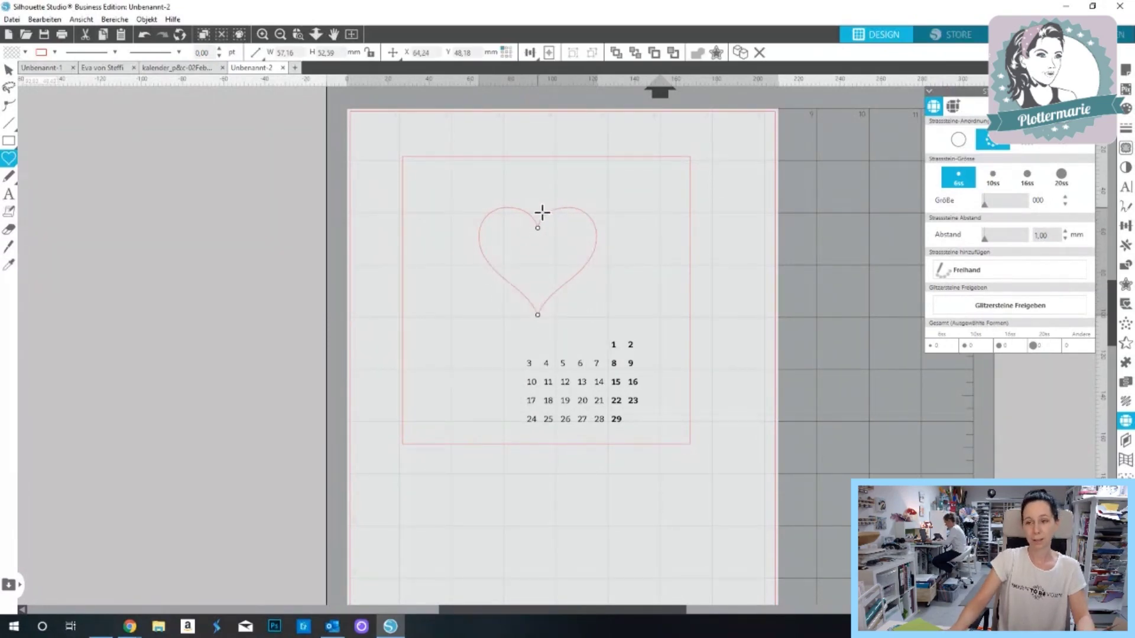
pyautogui.moveTo(540, 205); pyautogui.dragTo(545, 343)
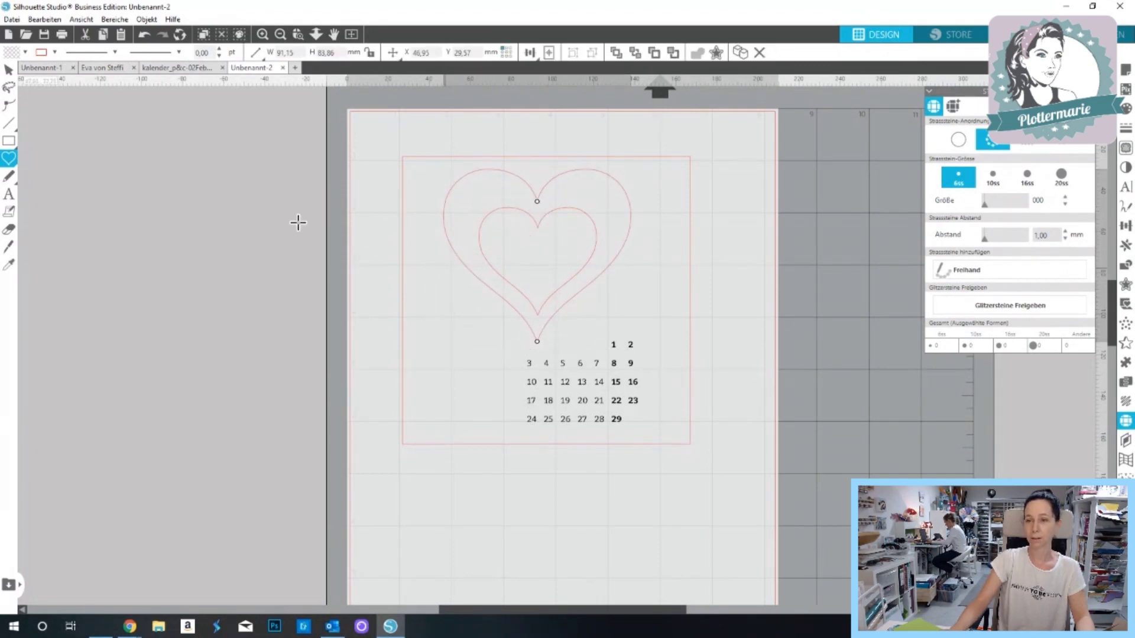
# - Shrink the outer heart to about 81 × 75 mm and nudge the inner heart to centre it inside
pyautogui.click(8, 70)
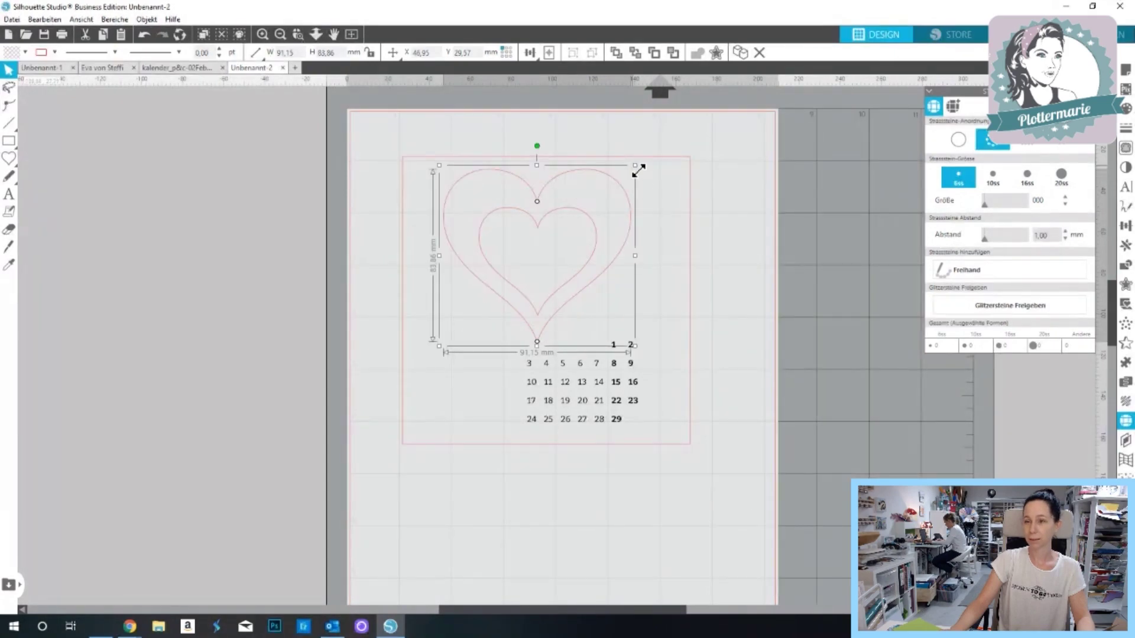
pyautogui.moveTo(632, 168); pyautogui.dragTo(623, 185)
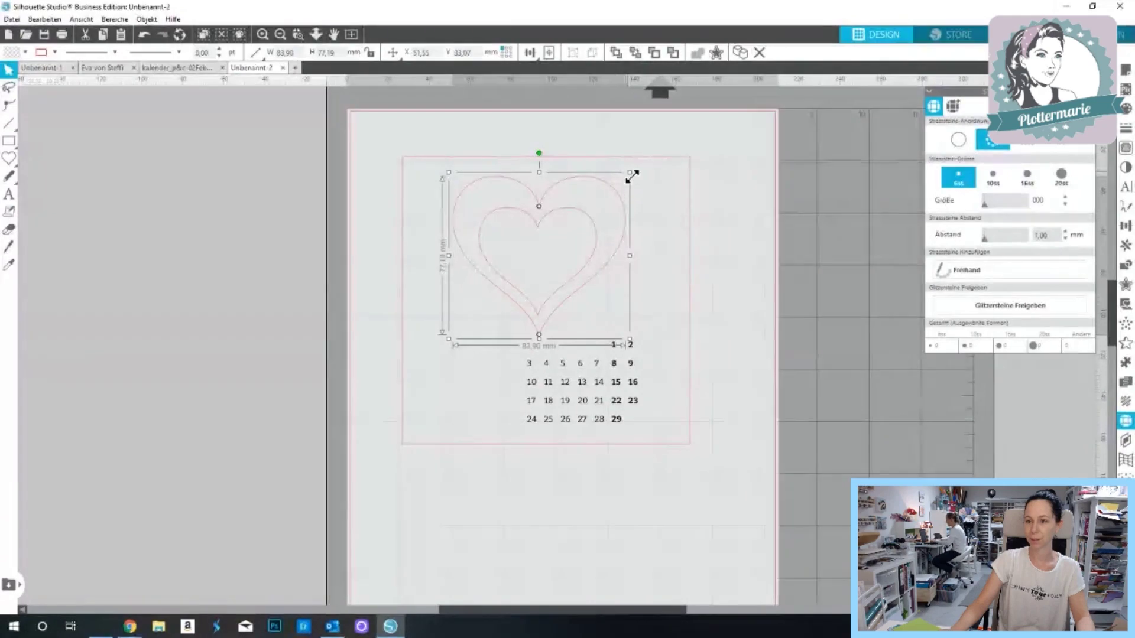
pyautogui.moveTo(633, 173); pyautogui.dragTo(621, 176)
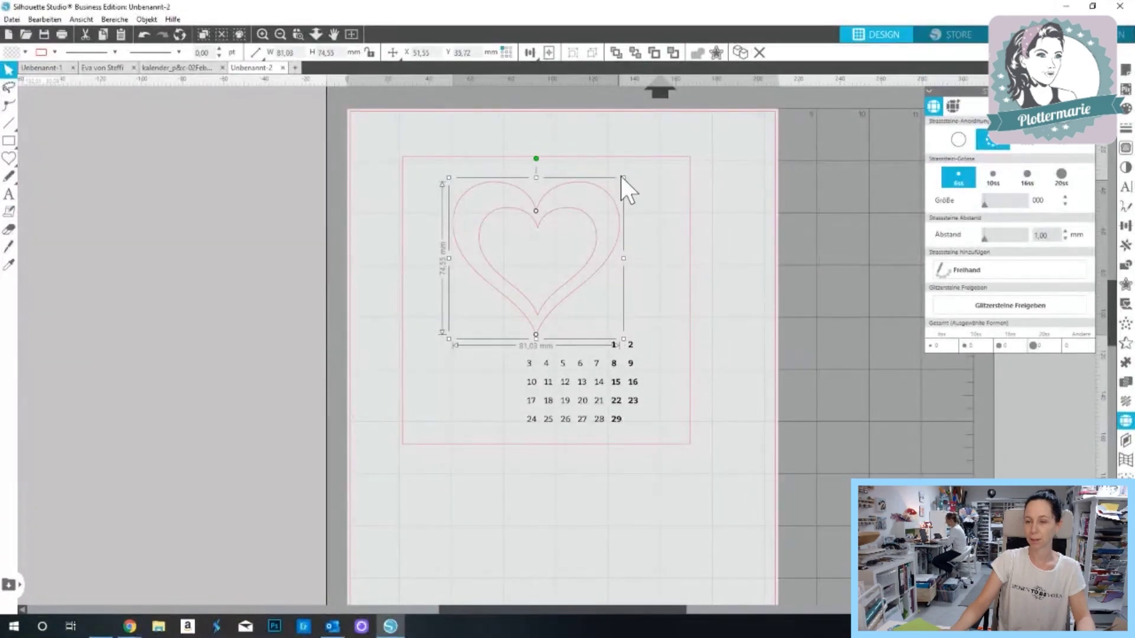
pyautogui.click(676, 217)
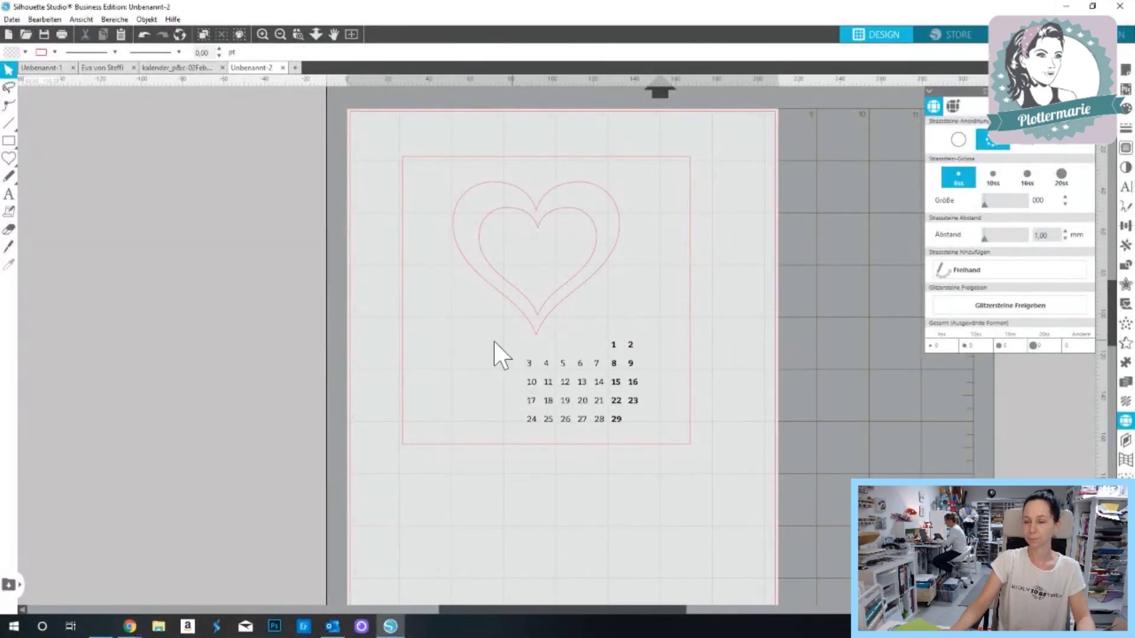
pyautogui.click(537, 224)
pyautogui.click(626, 236)
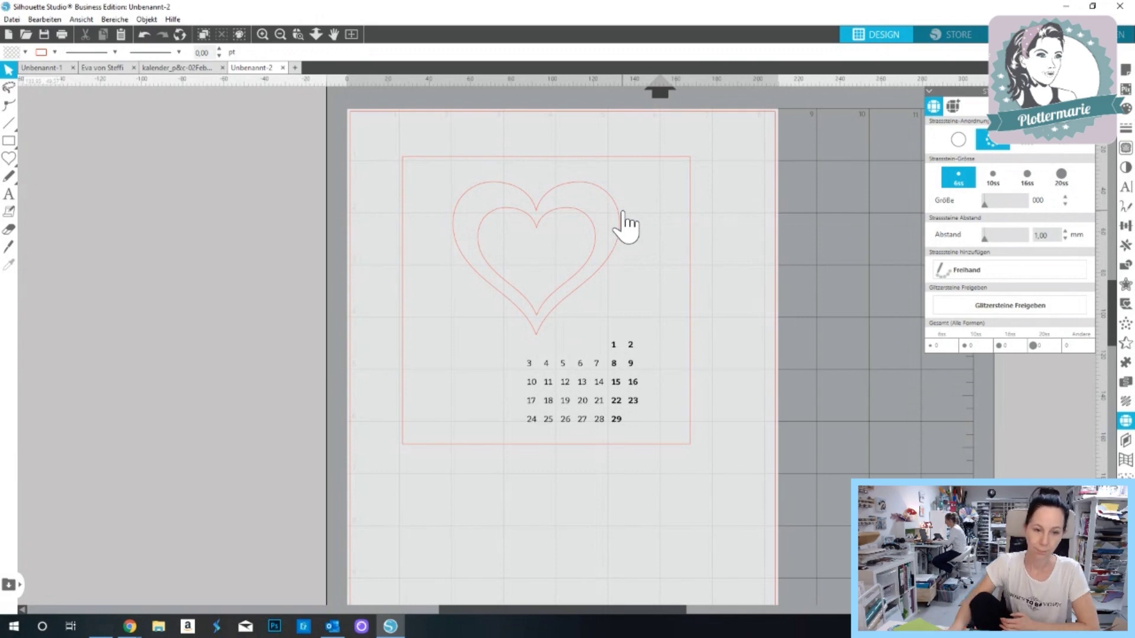
# - Turn the outer heart's outline into a single row of 10ss rhinestones along its edge
pyautogui.click(624, 223)
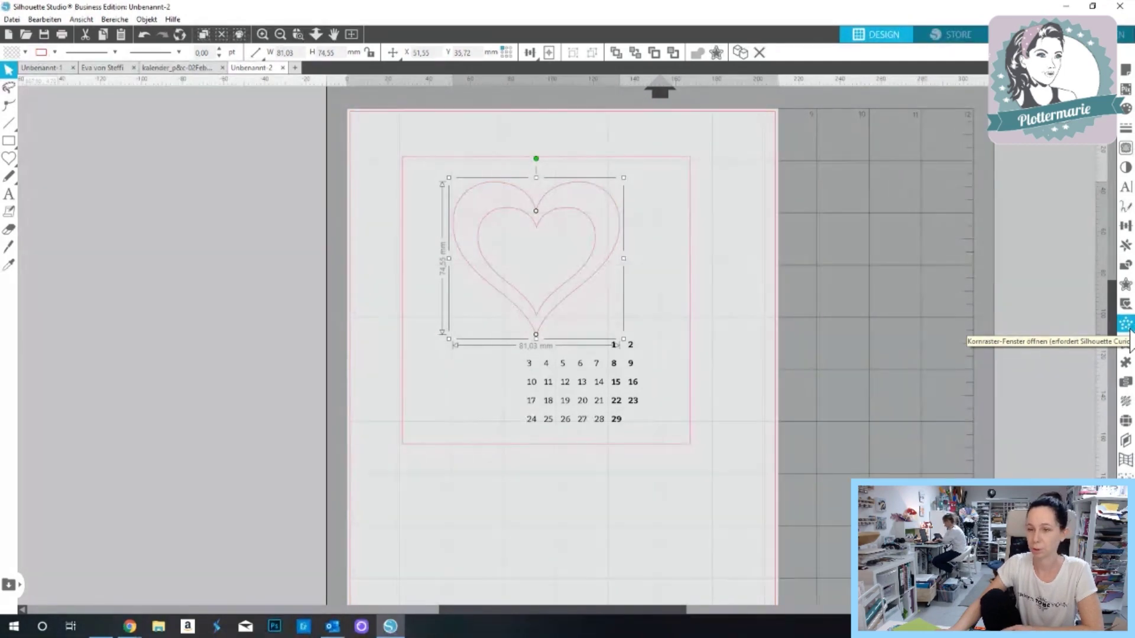
pyautogui.click(1126, 421)
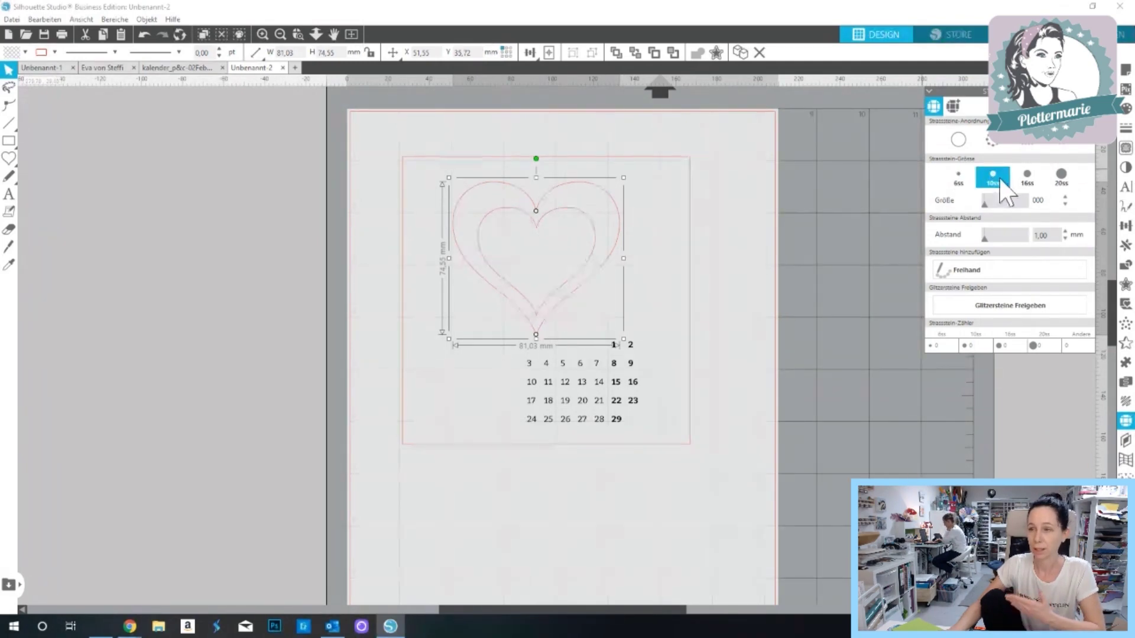
pyautogui.click(987, 204)
pyautogui.moveTo(993, 206); pyautogui.dragTo(995, 207)
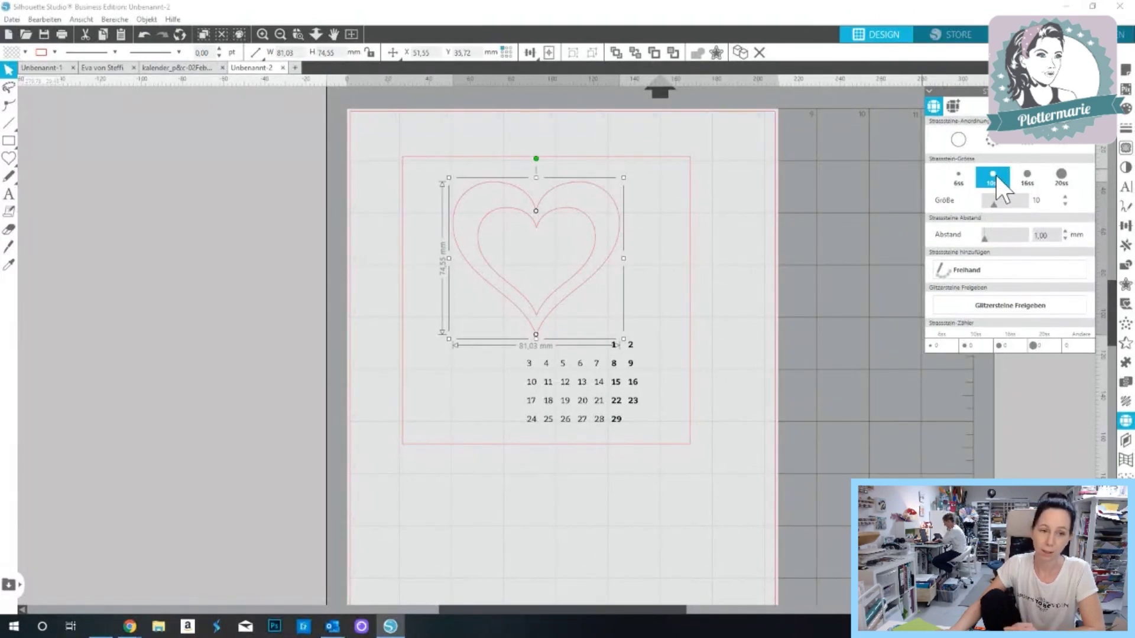
pyautogui.click(998, 140)
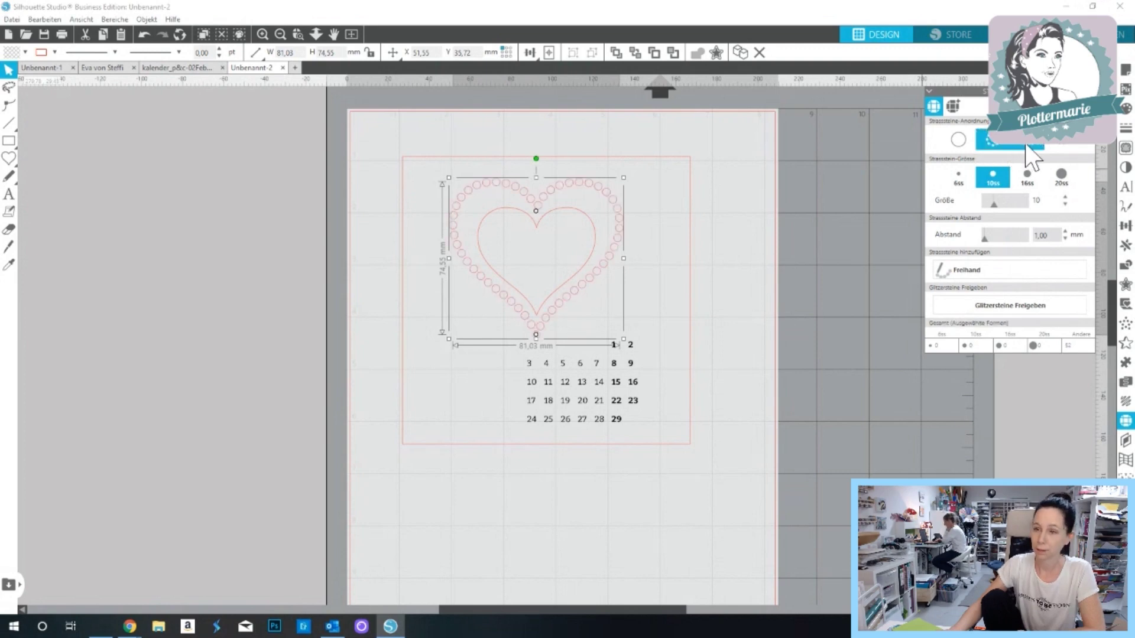
# - Try filling the outer heart completely with 10ss rhinestones, and undo the fill
pyautogui.click(1025, 143)
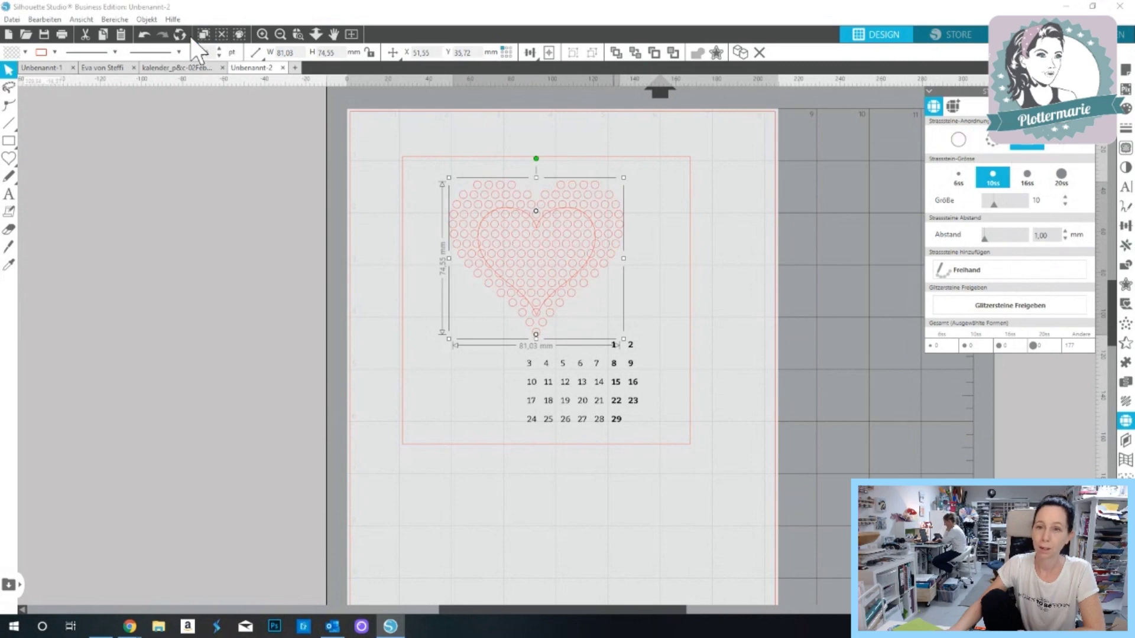
pyautogui.click(149, 34)
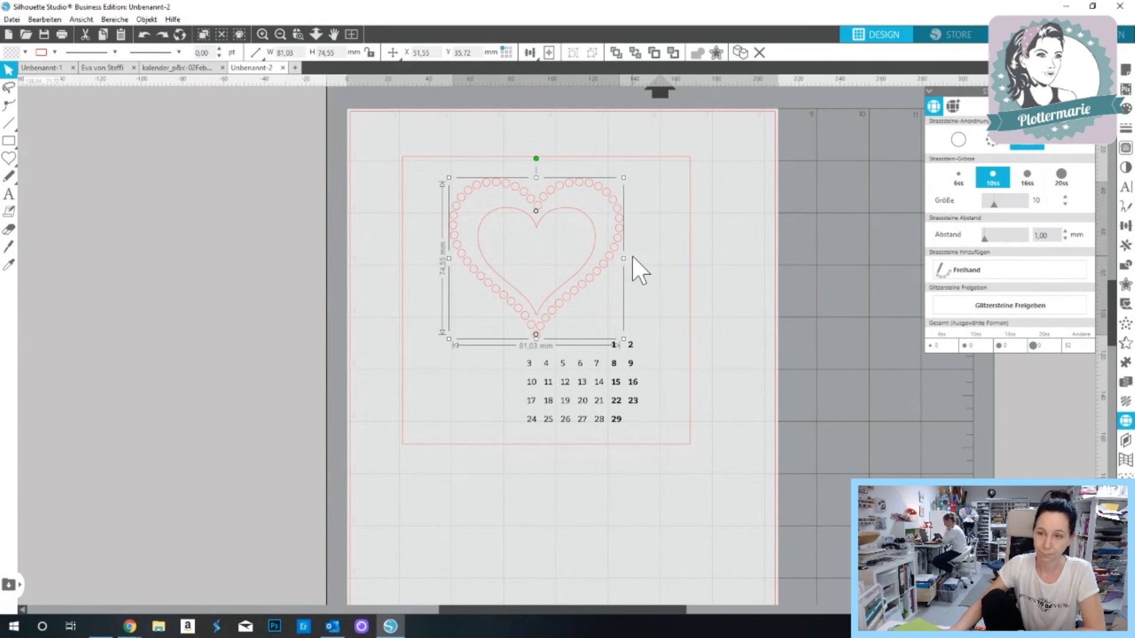
# - Reposition the inner heart inside the rhinestone outline and fill it completely with 6ss rhinestones
pyautogui.click(594, 231)
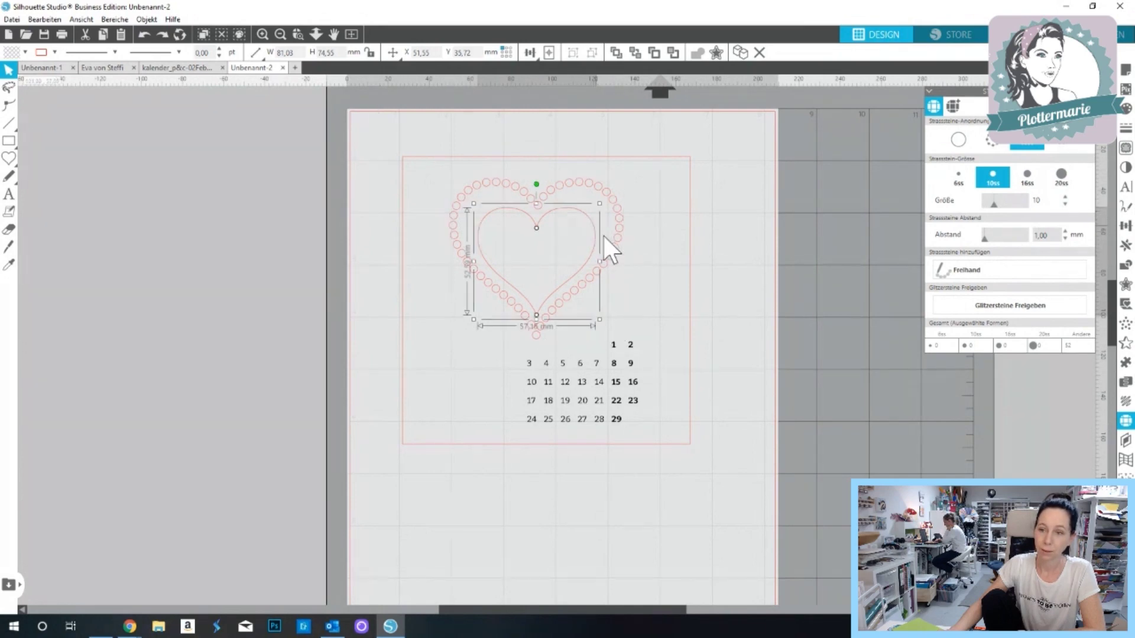
pyautogui.moveTo(601, 236); pyautogui.dragTo(349, 219)
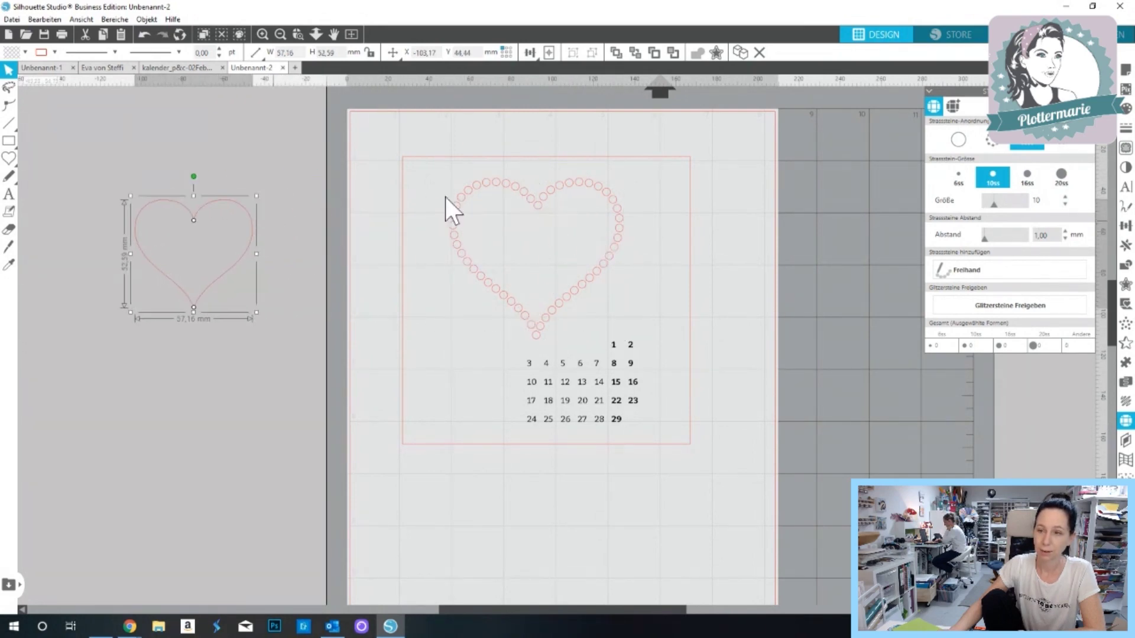
pyautogui.moveTo(416, 166); pyautogui.dragTo(626, 305)
pyautogui.moveTo(236, 278); pyautogui.dragTo(591, 277)
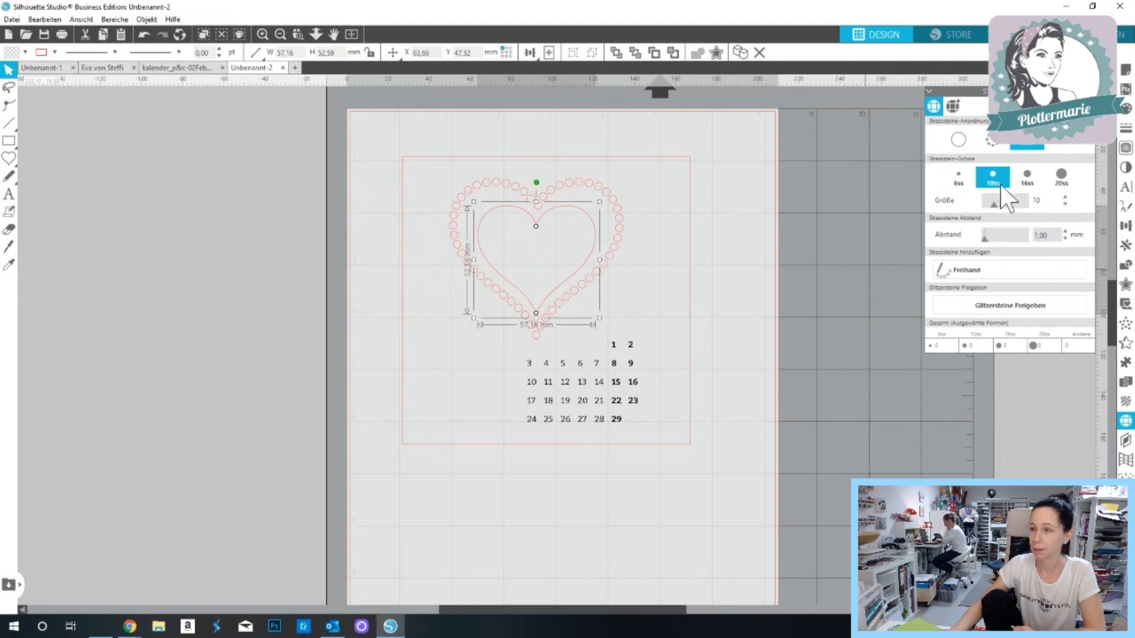
pyautogui.click(1027, 146)
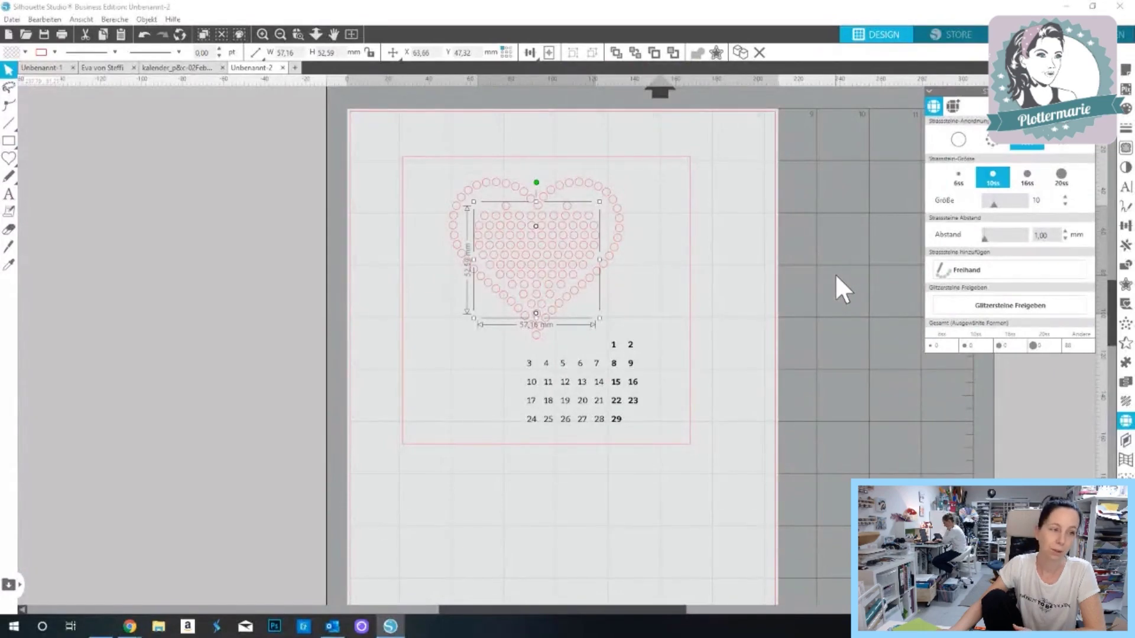
pyautogui.click(961, 182)
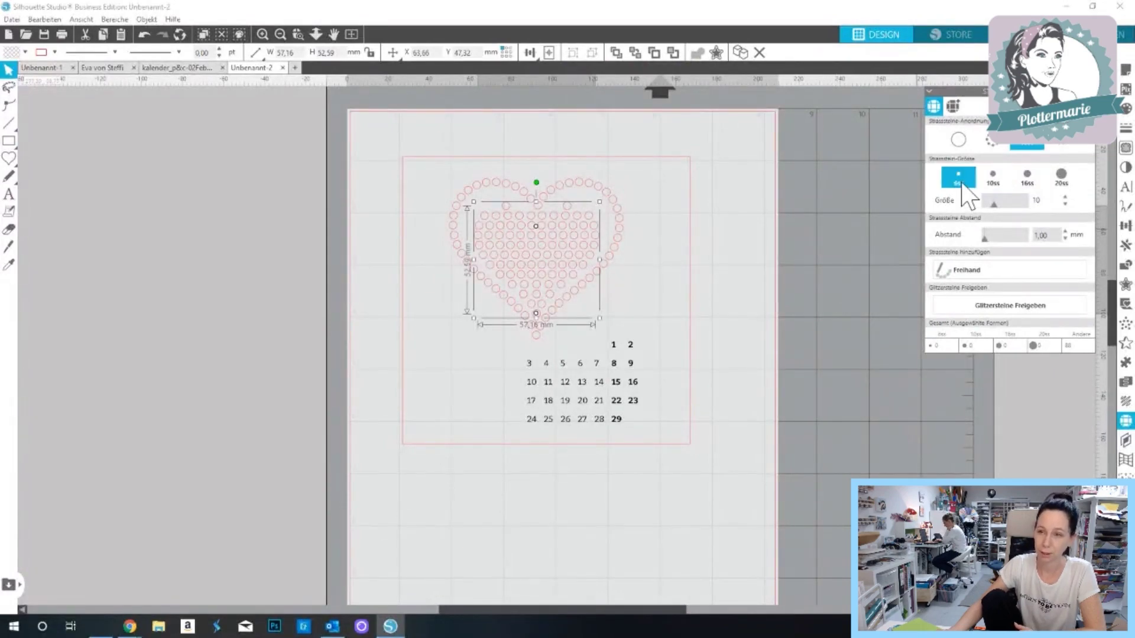
pyautogui.click(876, 264)
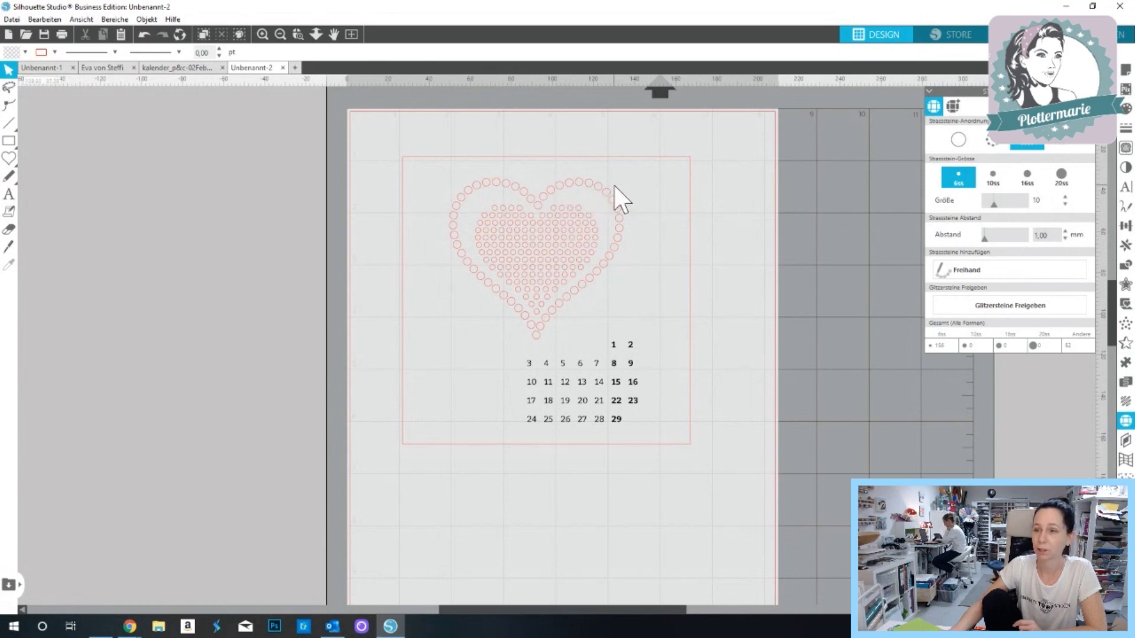
# - Scatter individual 6ss rhinestones freehand on both sides of the heart within the square
pyautogui.click(974, 270)
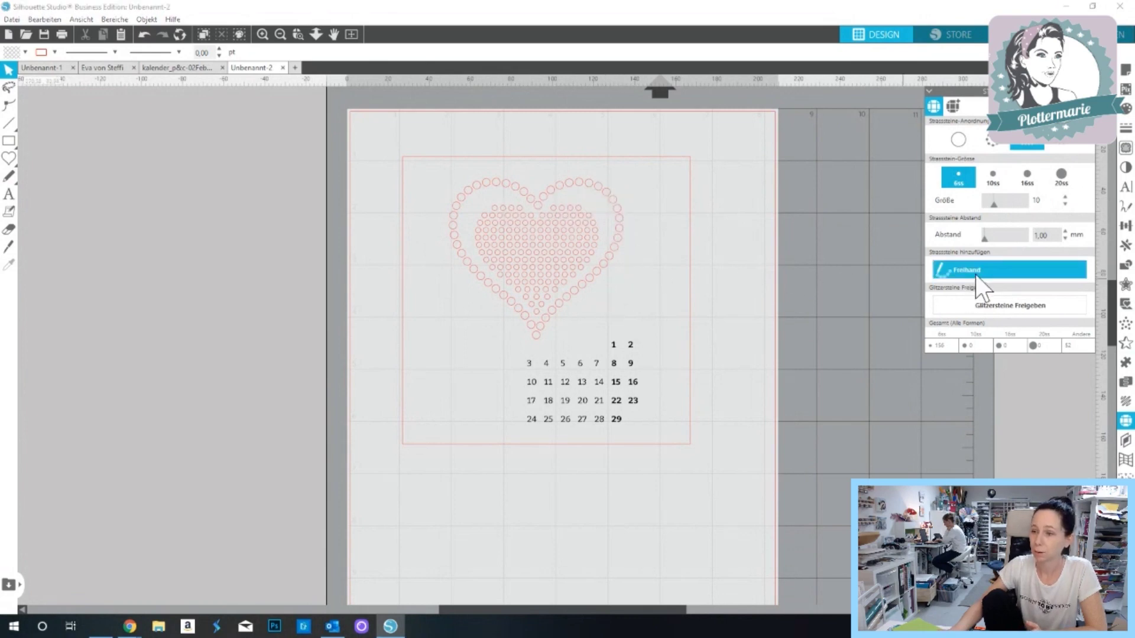
pyautogui.moveTo(625, 193); pyautogui.dragTo(641, 223)
pyautogui.click(630, 280)
pyautogui.moveTo(453, 185)
pyautogui.mouseDown()
pyautogui.moveTo(432, 232)
pyautogui.moveTo(446, 285)
pyautogui.moveTo(496, 334)
pyautogui.mouseUp()
pyautogui.moveTo(435, 307)
pyautogui.mouseDown()
pyautogui.moveTo(426, 261)
pyautogui.moveTo(443, 269)
pyautogui.mouseUp()
pyautogui.click(657, 273)
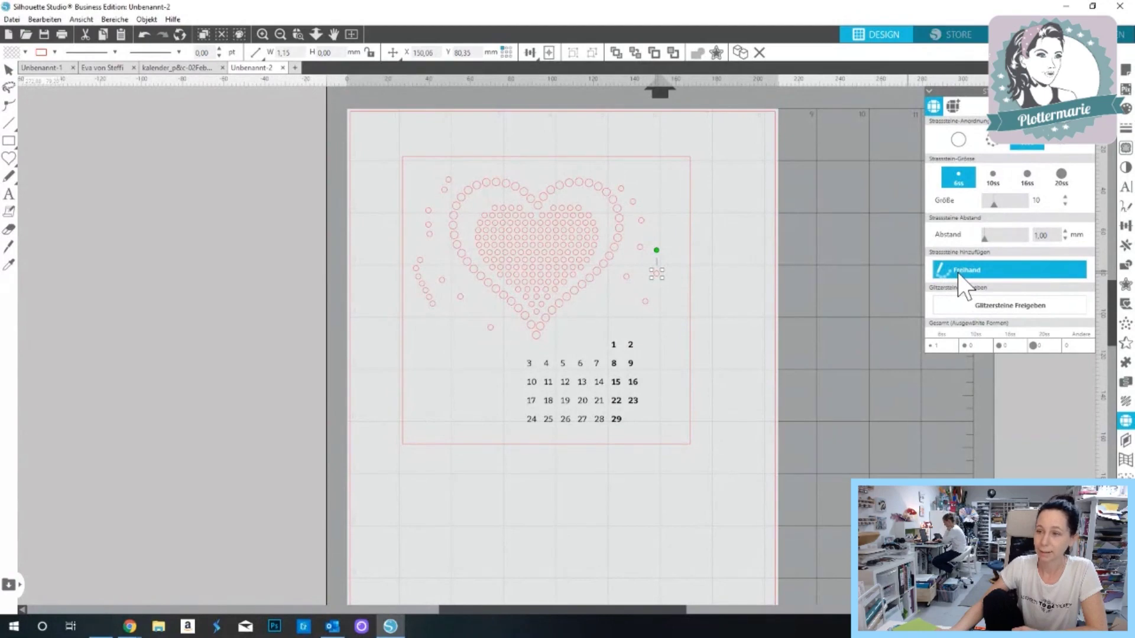
pyautogui.click(10, 69)
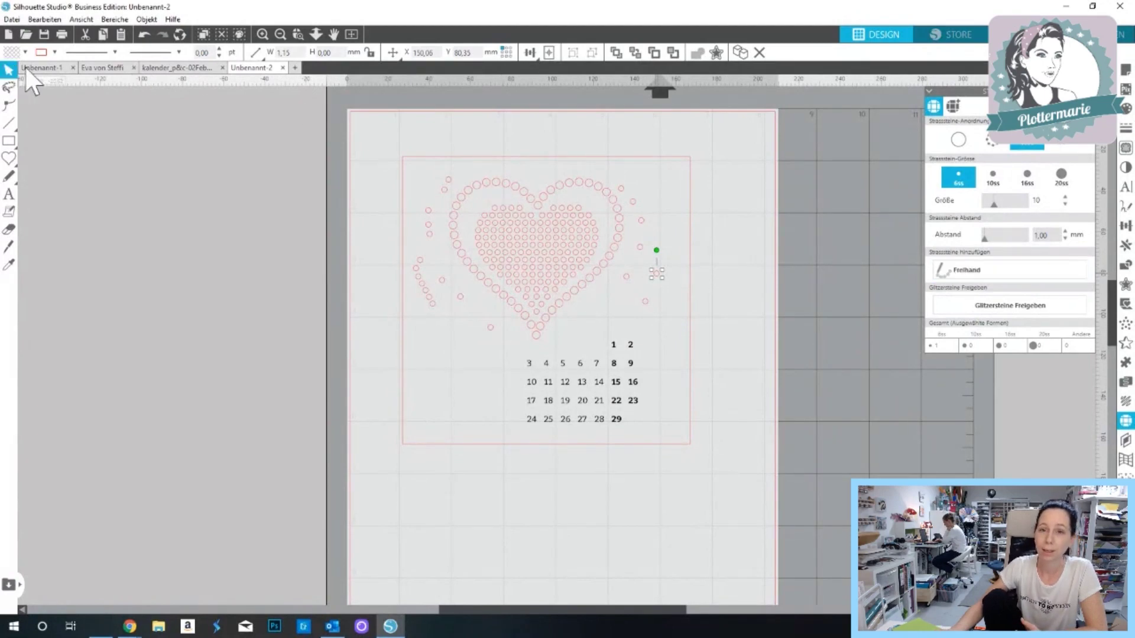
# - Release the inner heart's rhinestone fill into individual stones and nudge one stone in its upper row
pyautogui.click(563, 243)
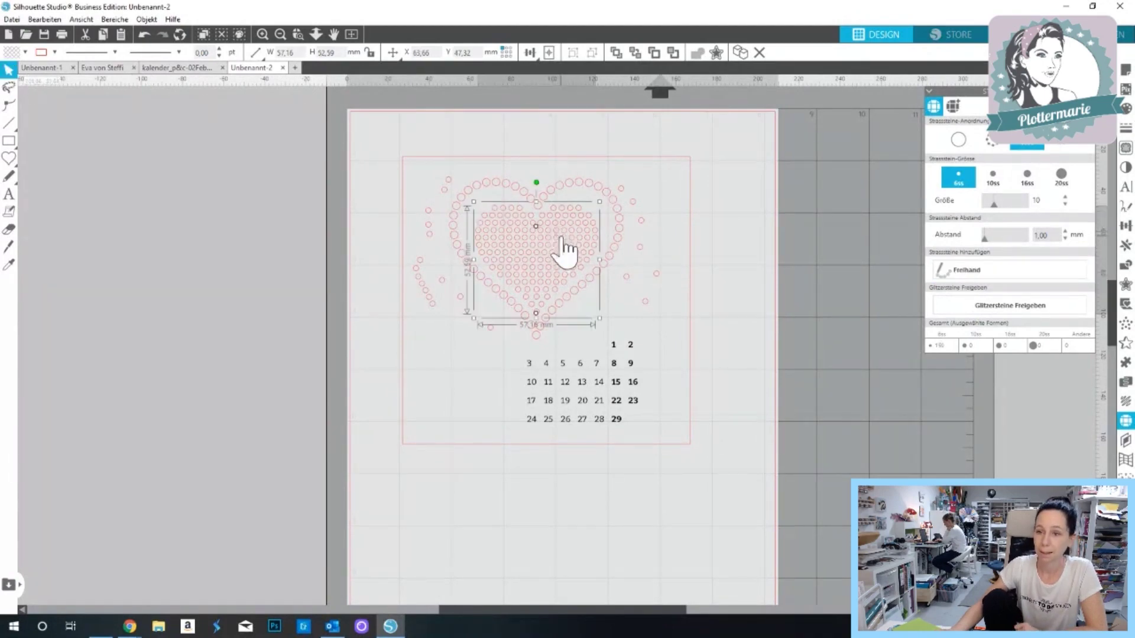
pyautogui.click(977, 306)
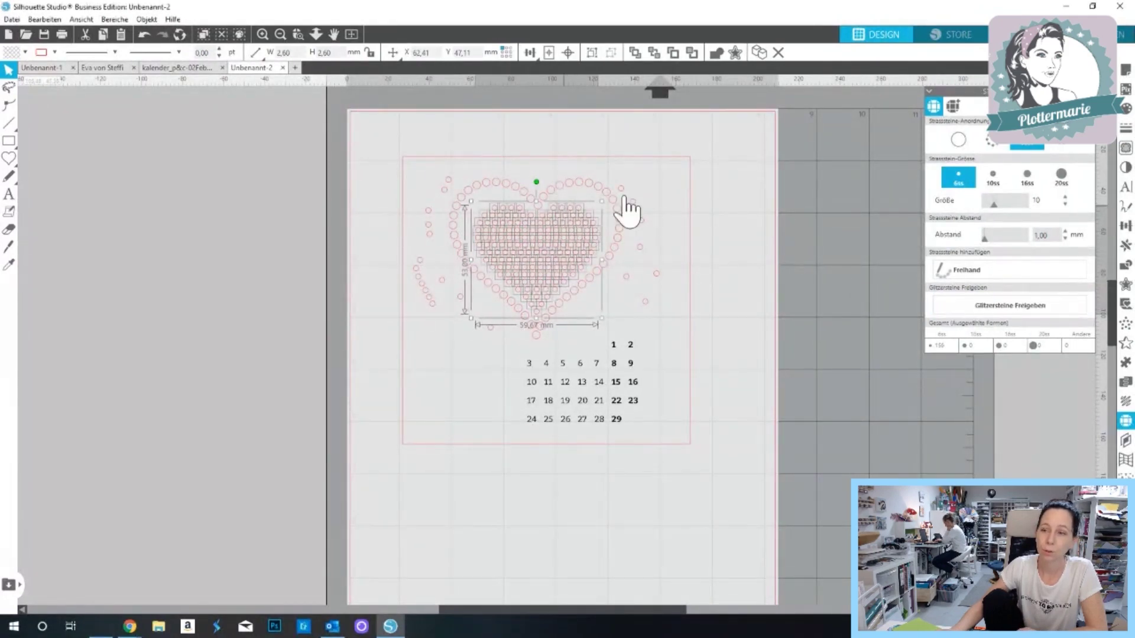
pyautogui.click(701, 201)
pyautogui.click(563, 208)
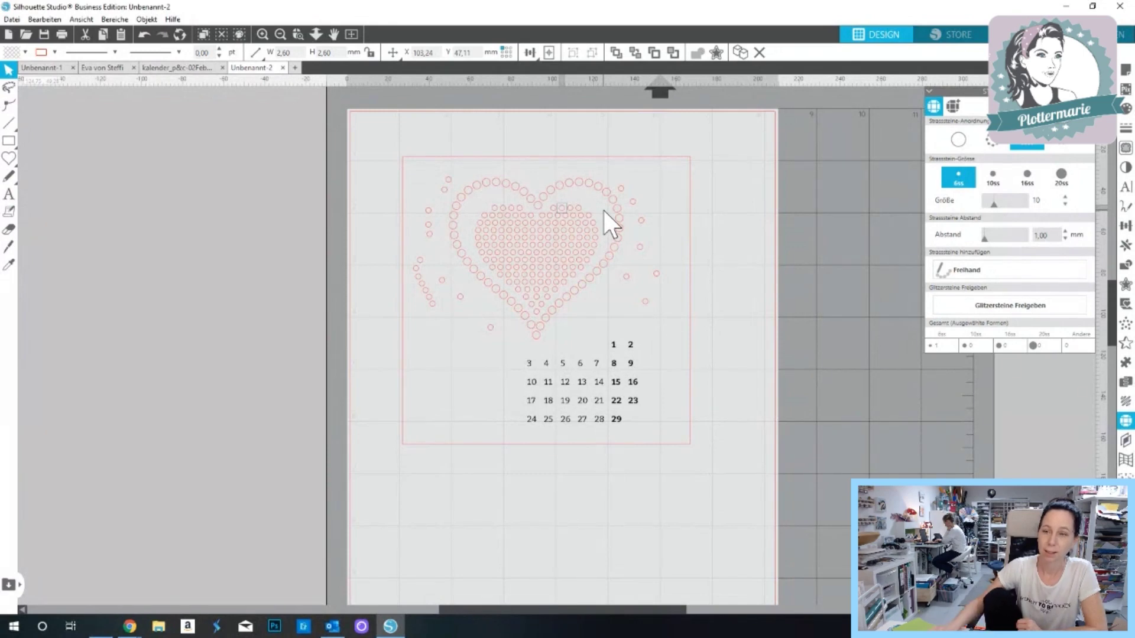
pyautogui.moveTo(561, 208); pyautogui.dragTo(562, 205)
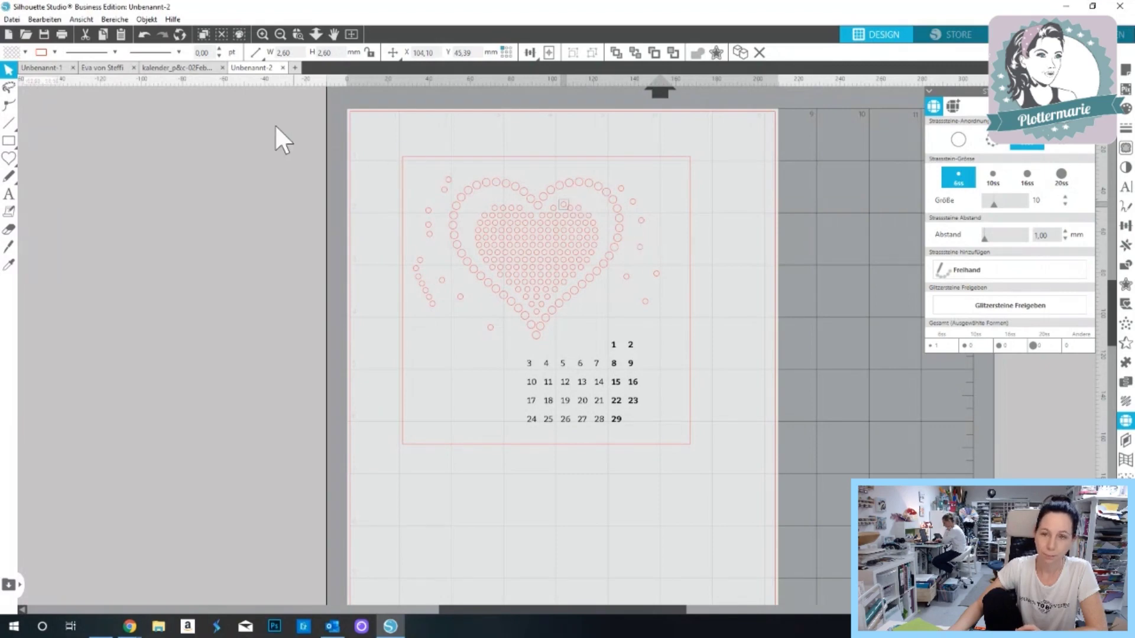
# - Undo the release of the inner heart's stones and all the freehand rhinestones scattered around the heart
pyautogui.click(147, 37)
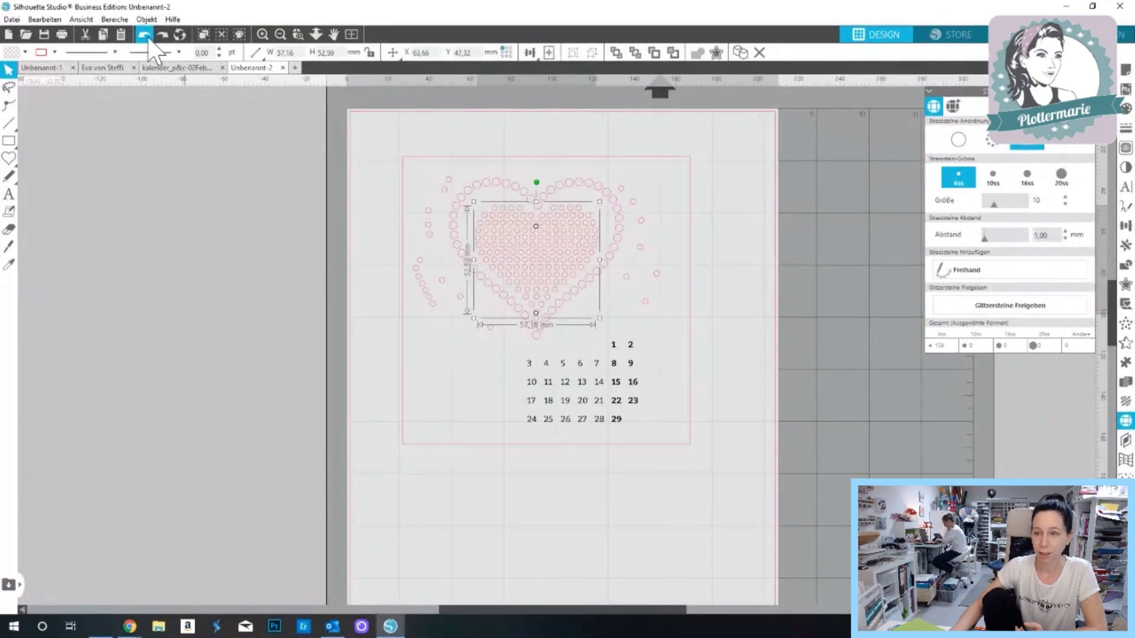
pyautogui.click(147, 37)
pyautogui.click(148, 37)
pyautogui.click(148, 38)
pyautogui.click(148, 38)
pyautogui.click(148, 37)
pyautogui.click(148, 38)
pyautogui.click(148, 38)
pyautogui.click(148, 38)
pyautogui.click(148, 37)
pyautogui.click(148, 37)
pyautogui.click(148, 37)
pyautogui.click(148, 37)
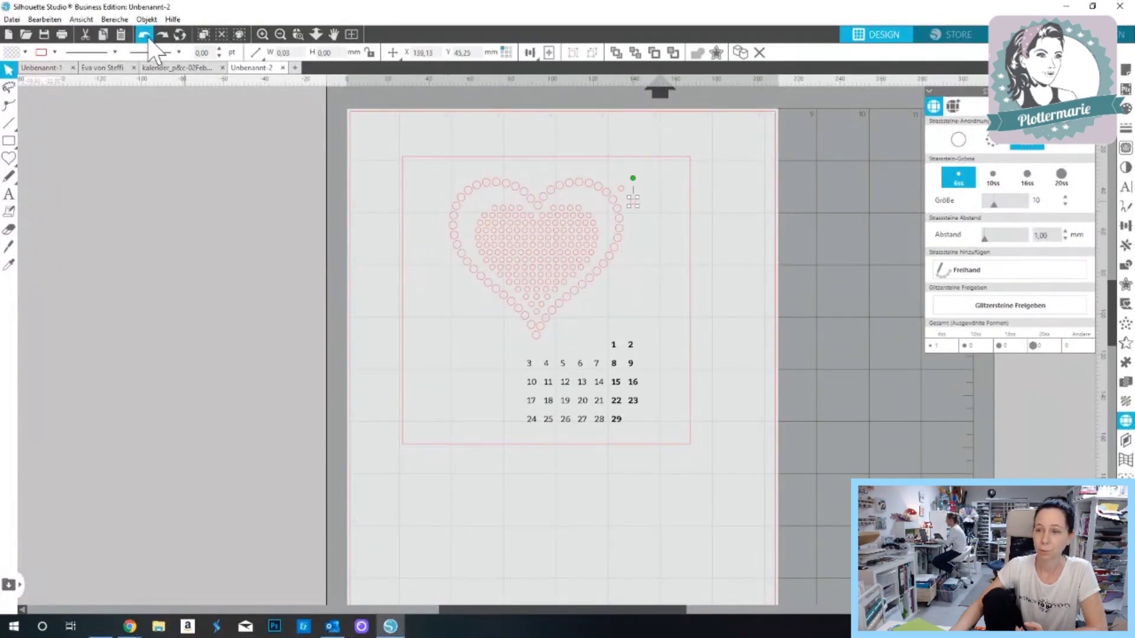
pyautogui.click(148, 37)
# - Delete the rhinestone-filled inner heart and draw a new heart about 48 × 44 mm inside the outline
pyautogui.moveTo(540, 224)
pyautogui.mouseDown()
pyautogui.moveTo(460, 238)
pyautogui.moveTo(225, 240)
pyautogui.mouseUp()
pyautogui.press('Delete')
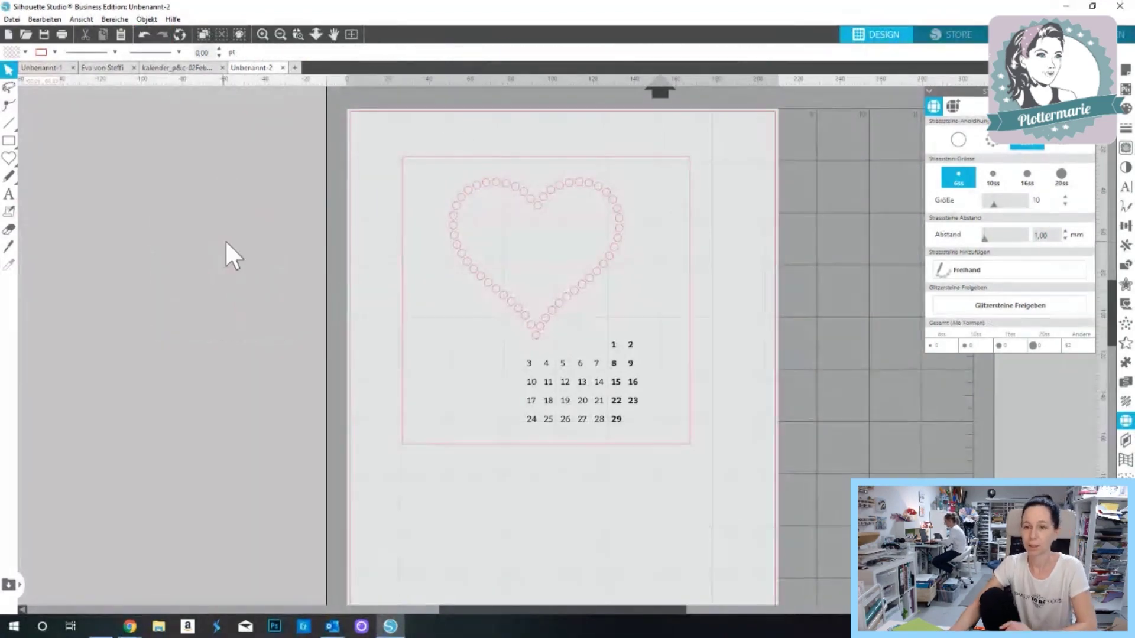
pyautogui.click(9, 158)
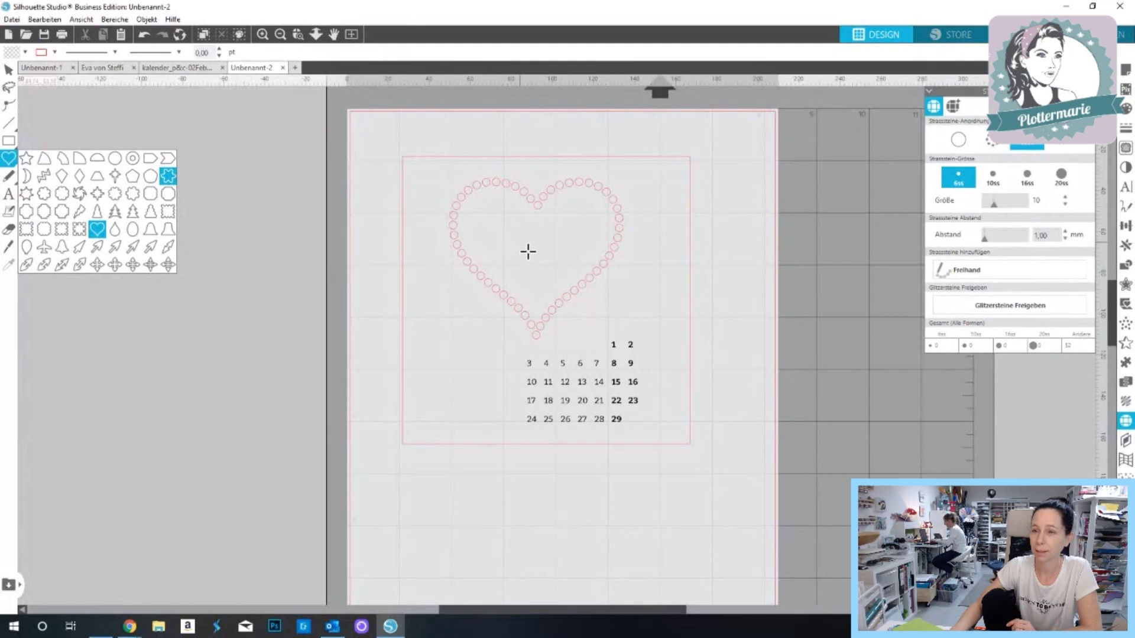
pyautogui.moveTo(511, 211); pyautogui.dragTo(566, 264)
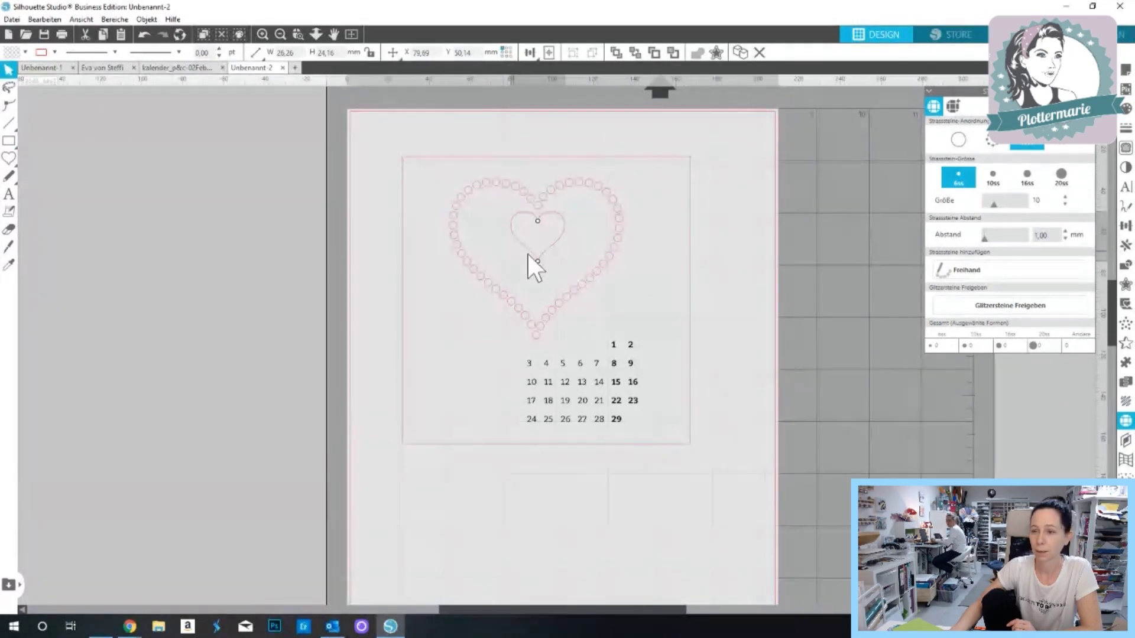
pyautogui.moveTo(535, 268); pyautogui.dragTo(532, 300)
# - Fill the new inner heart with 10ss rhinestones using the radial arrangement that follows its contour
pyautogui.click(996, 176)
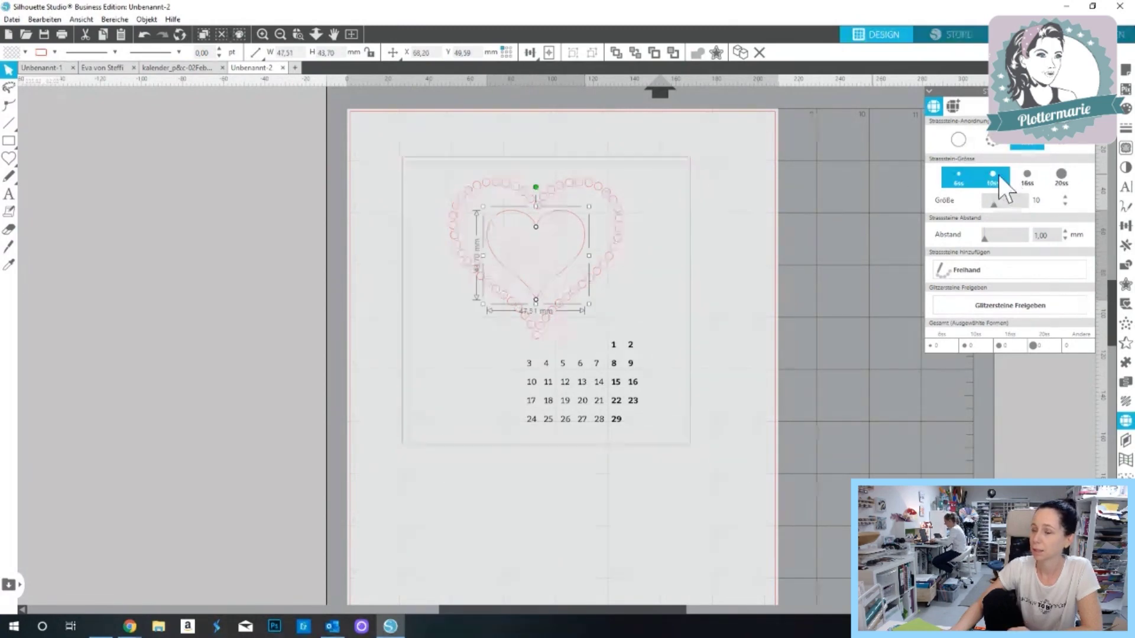
pyautogui.click(1028, 145)
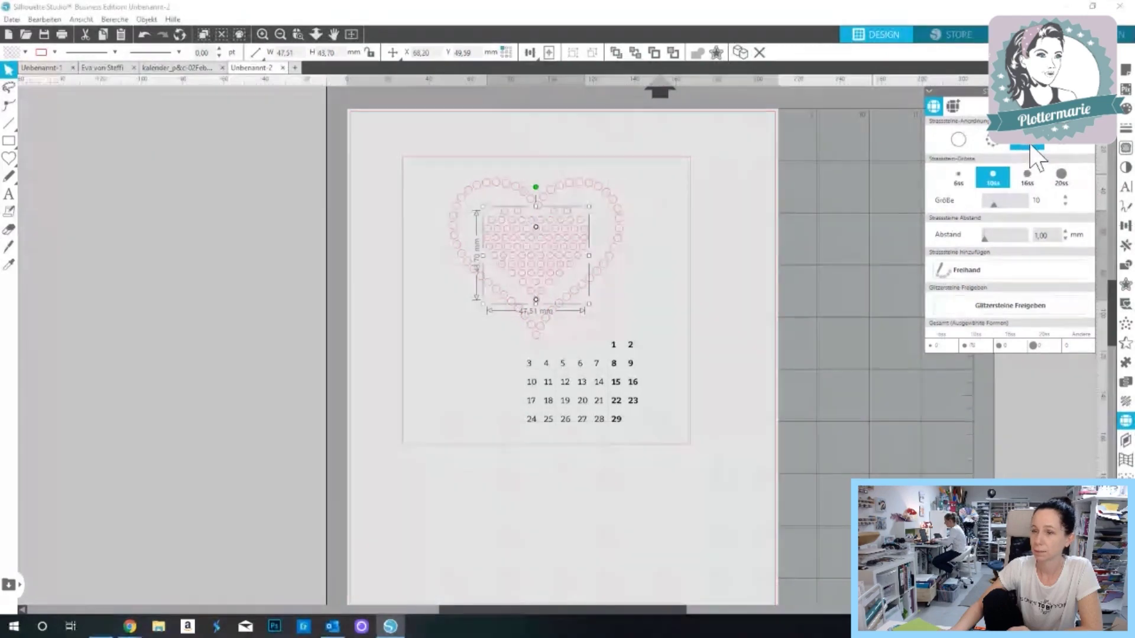
pyautogui.click(1065, 142)
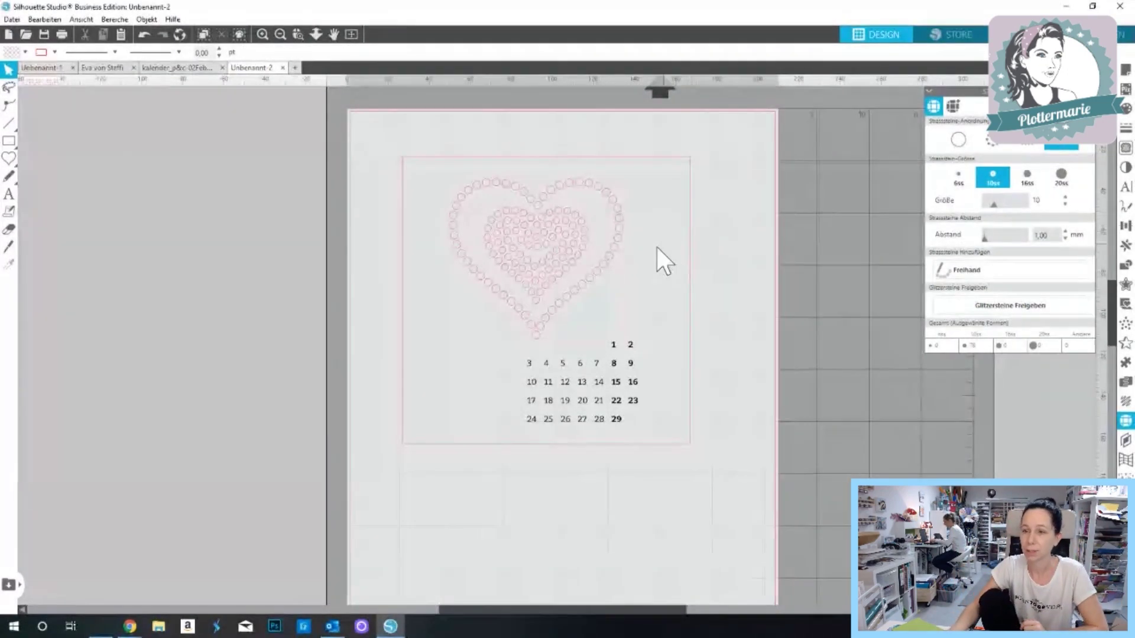
# - Add three single 10ss rhinestones freehand in the gaps around the middle of the inner heart
pyautogui.click(952, 274)
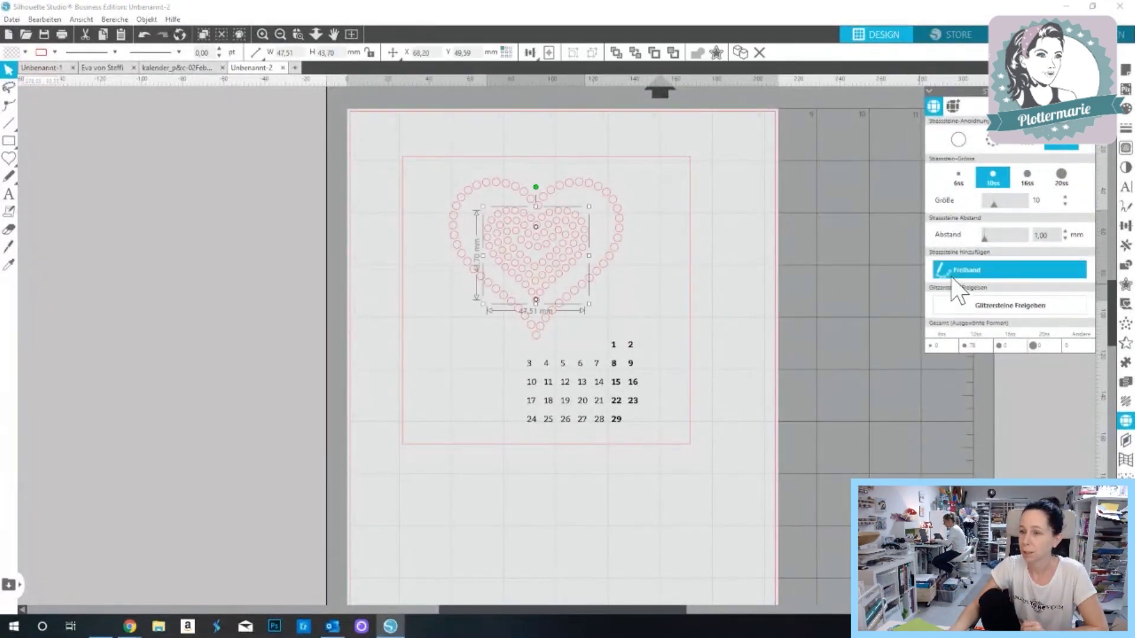
pyautogui.click(538, 254)
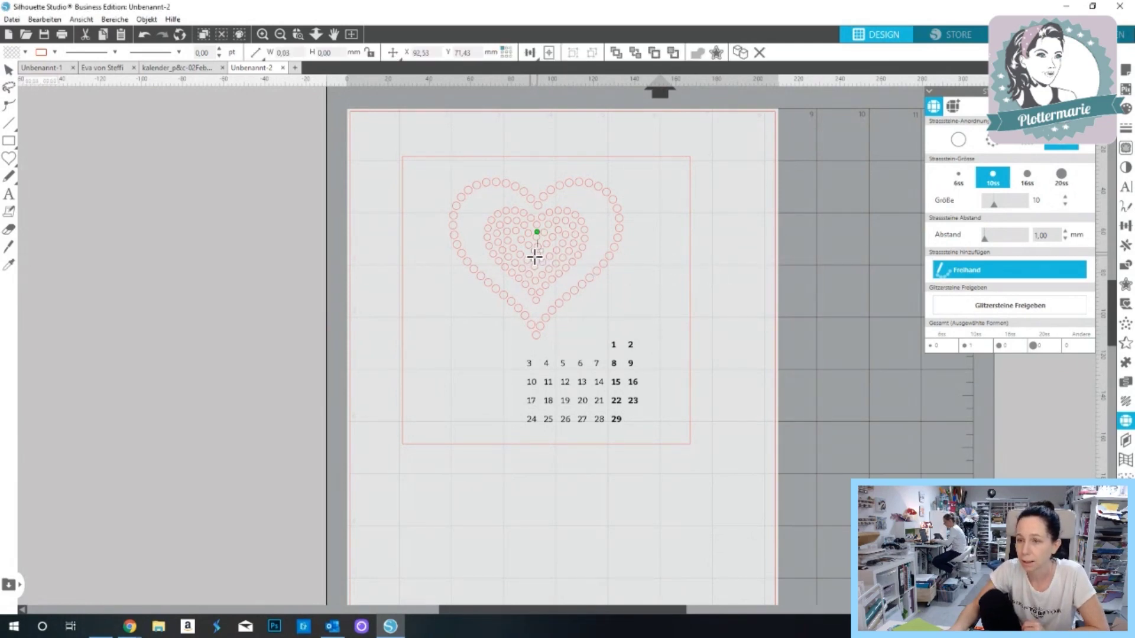
pyautogui.click(531, 254)
pyautogui.click(547, 253)
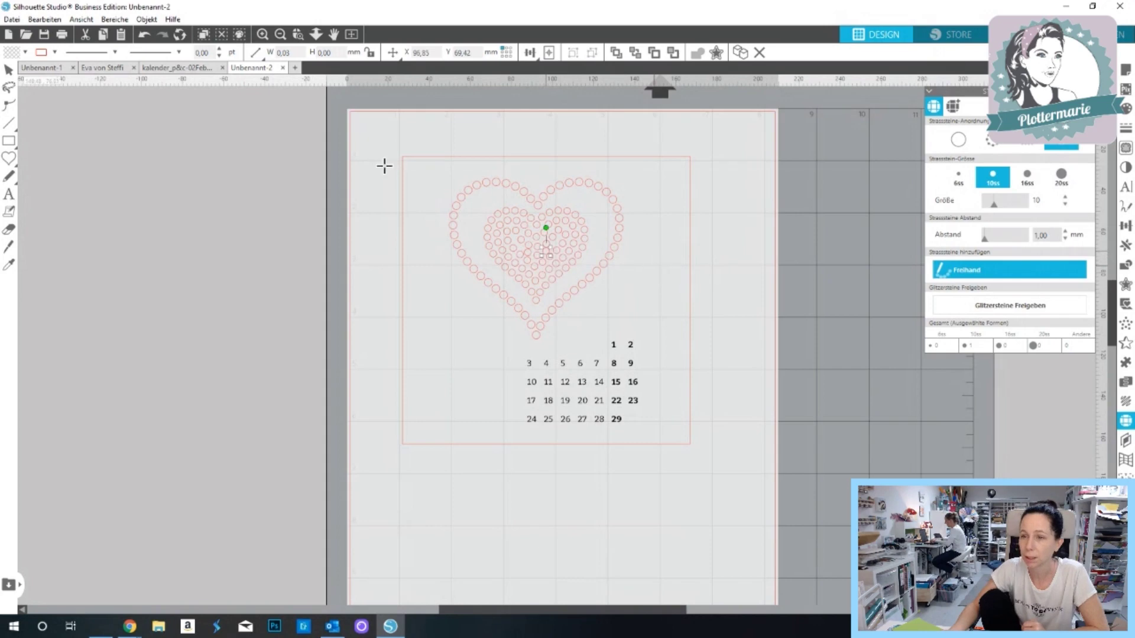
# - Select and remove the extra freehand rhinestones beside the centre of the inner heart
pyautogui.click(9, 69)
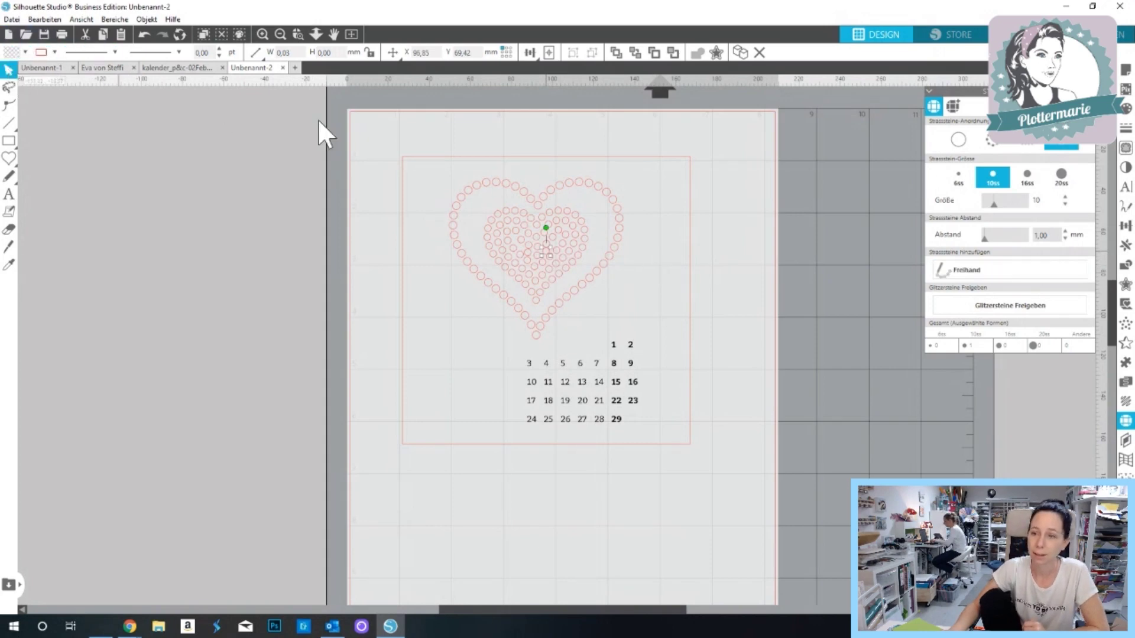
pyautogui.click(683, 244)
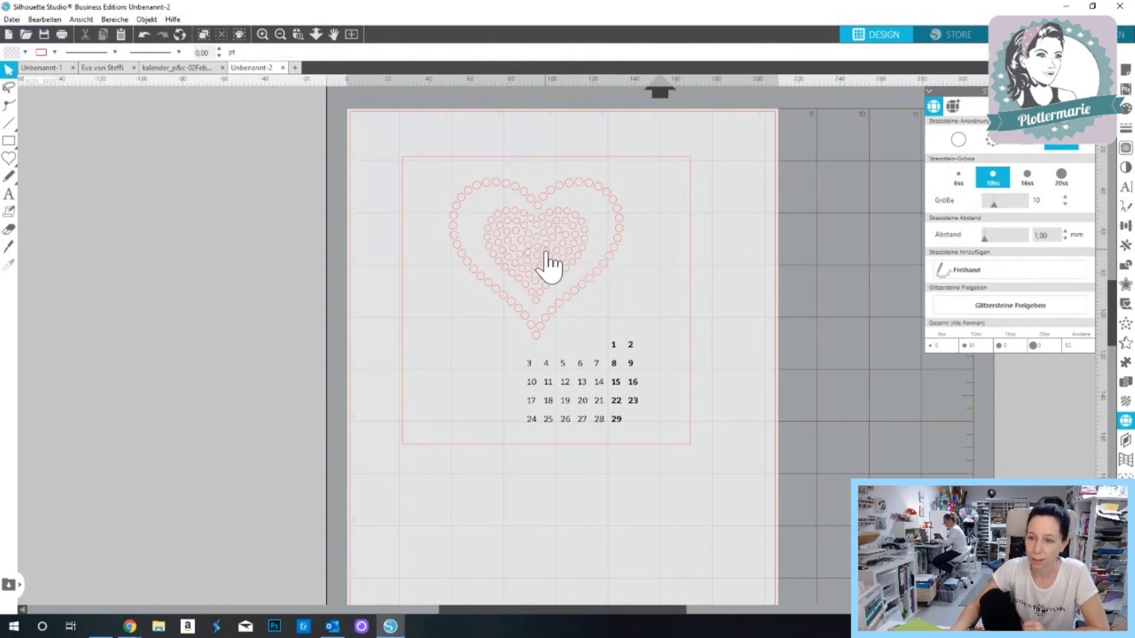
pyautogui.click(549, 265)
pyautogui.moveTo(557, 257); pyautogui.dragTo(538, 258)
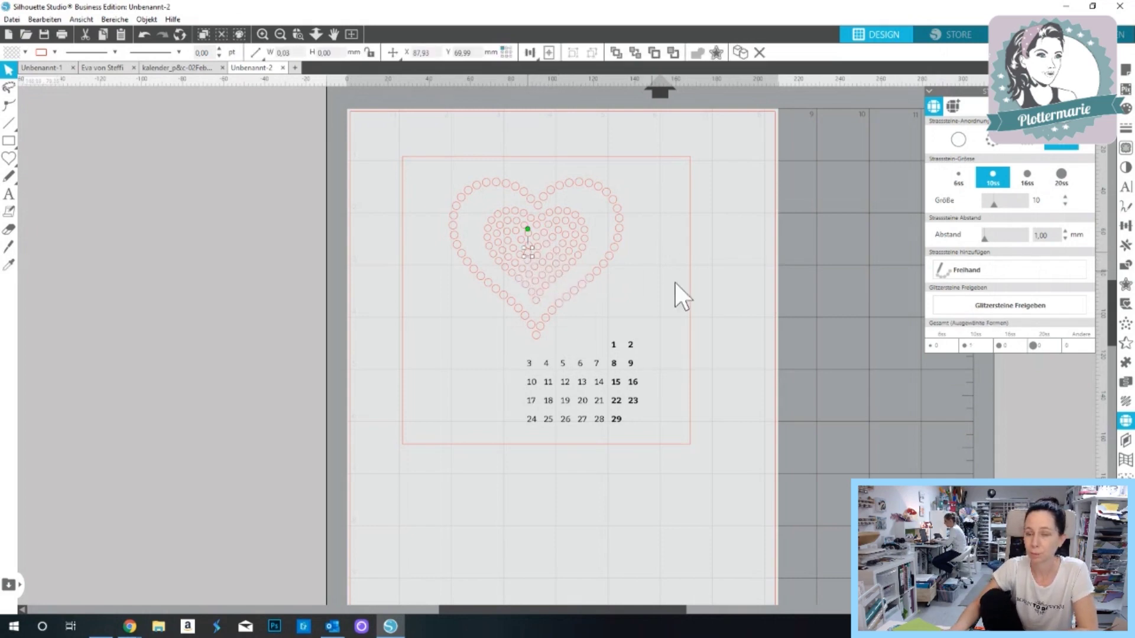
pyautogui.click(641, 286)
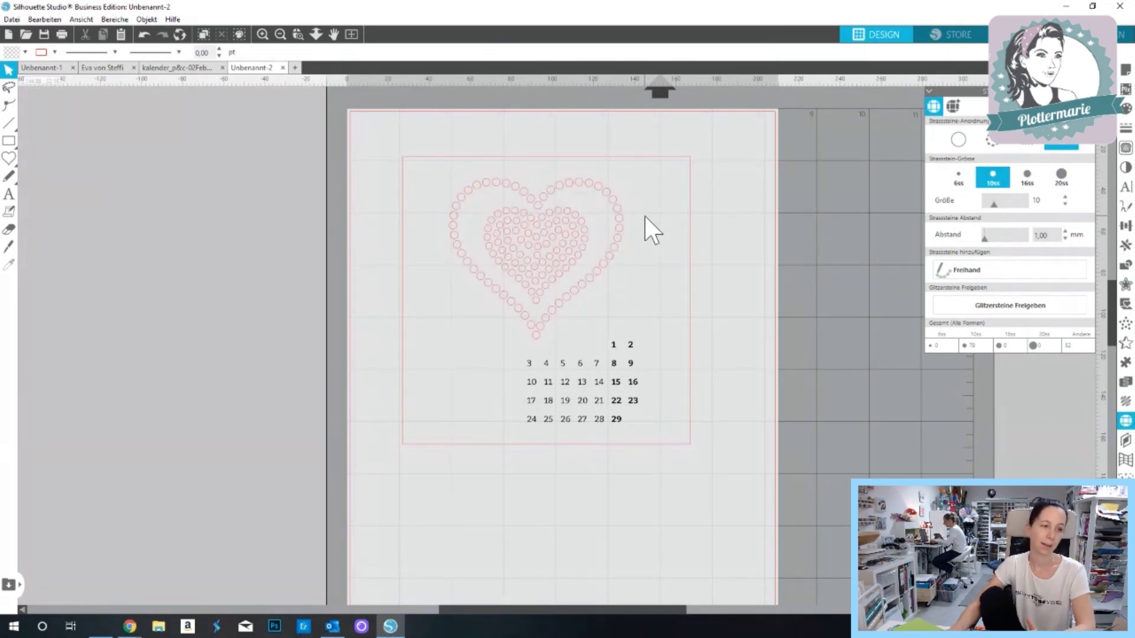
# - Draw another heart about 79 × 73 mm in the empty area beside the page
pyautogui.click(586, 183)
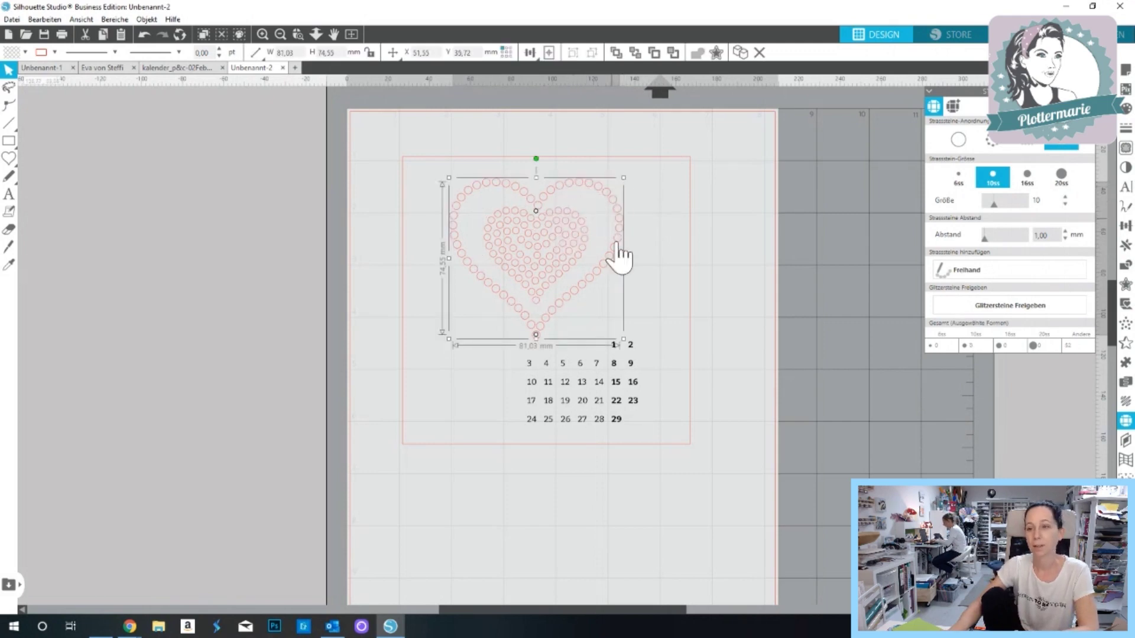
pyautogui.click(9, 158)
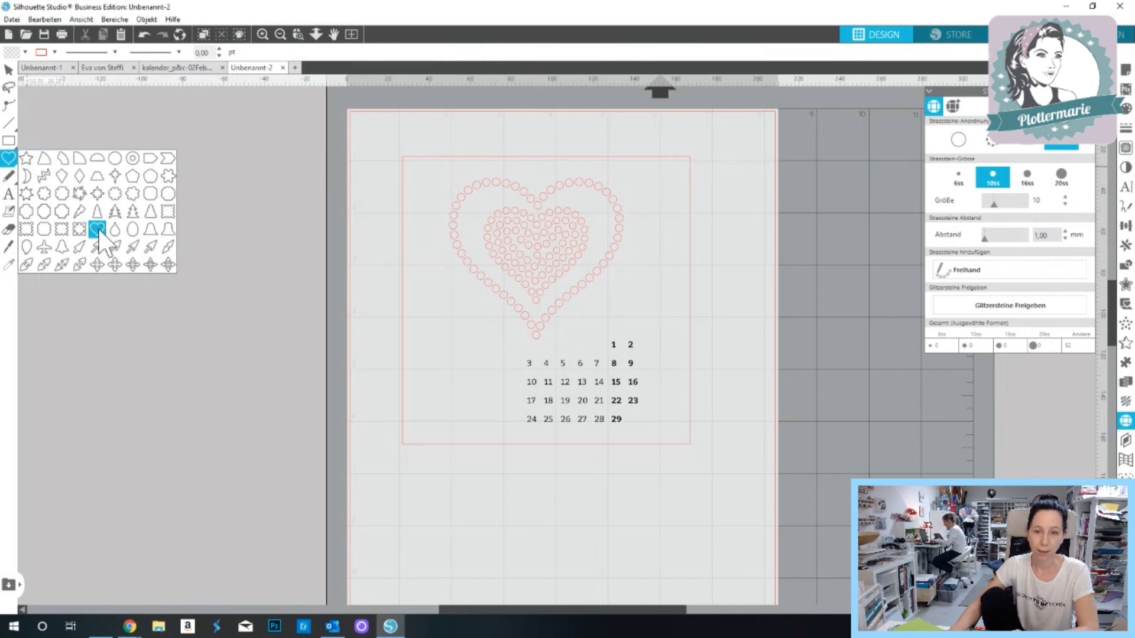
pyautogui.moveTo(193, 203); pyautogui.dragTo(186, 352)
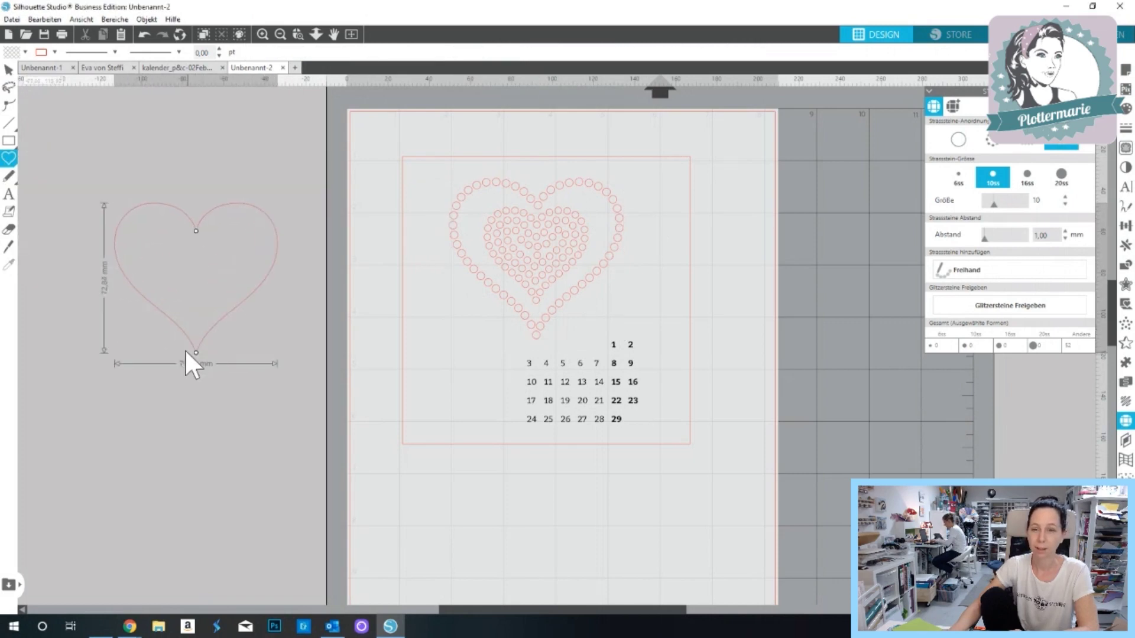
pyautogui.click(8, 70)
pyautogui.click(195, 229)
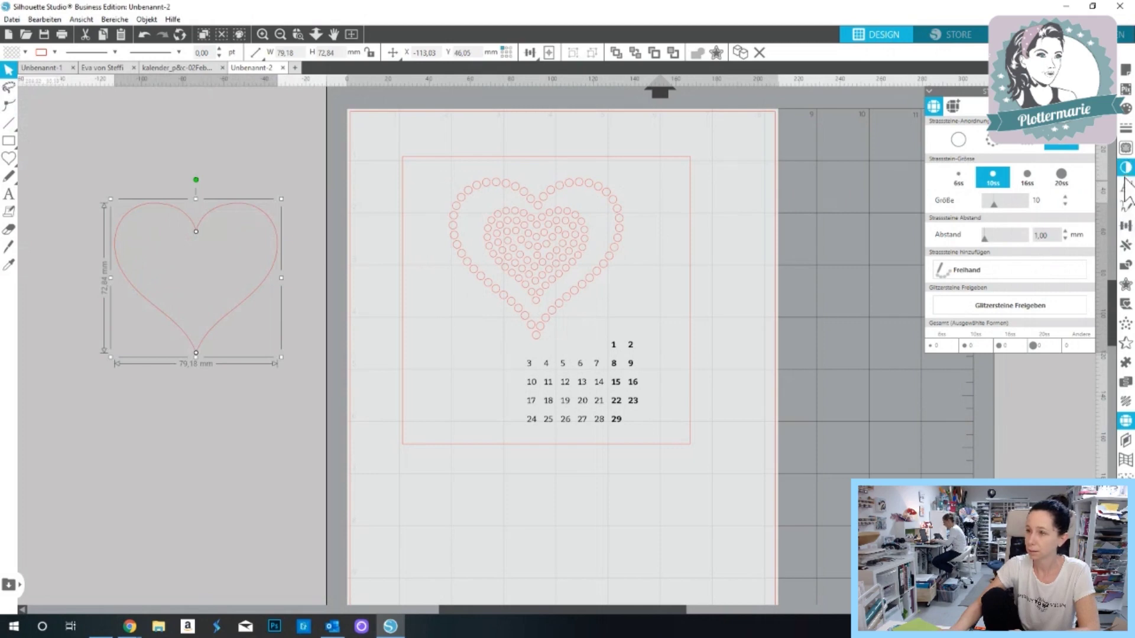
# - Create an outer offset with sharp corners around the new heart, measuring about 90 × 85 mm
pyautogui.click(1126, 264)
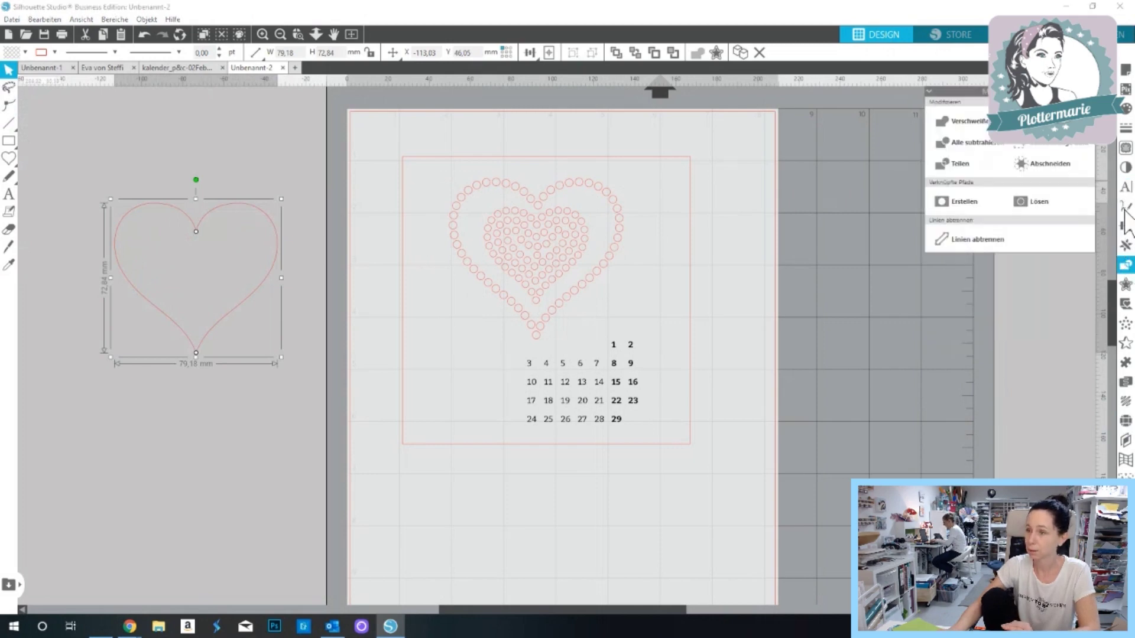
pyautogui.click(1126, 284)
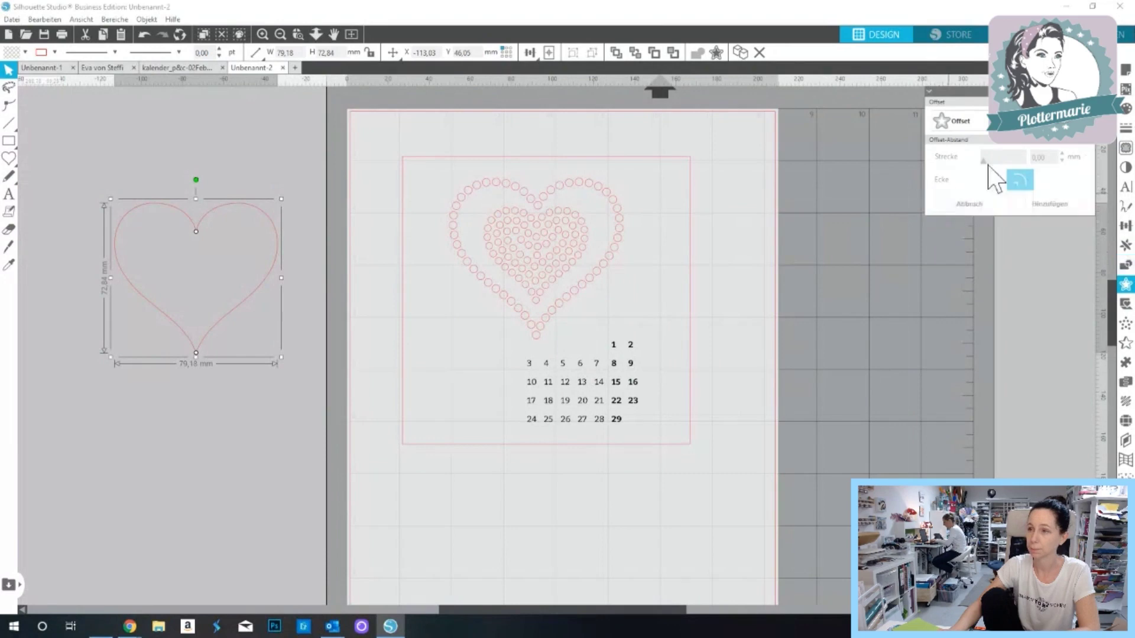
pyautogui.click(954, 122)
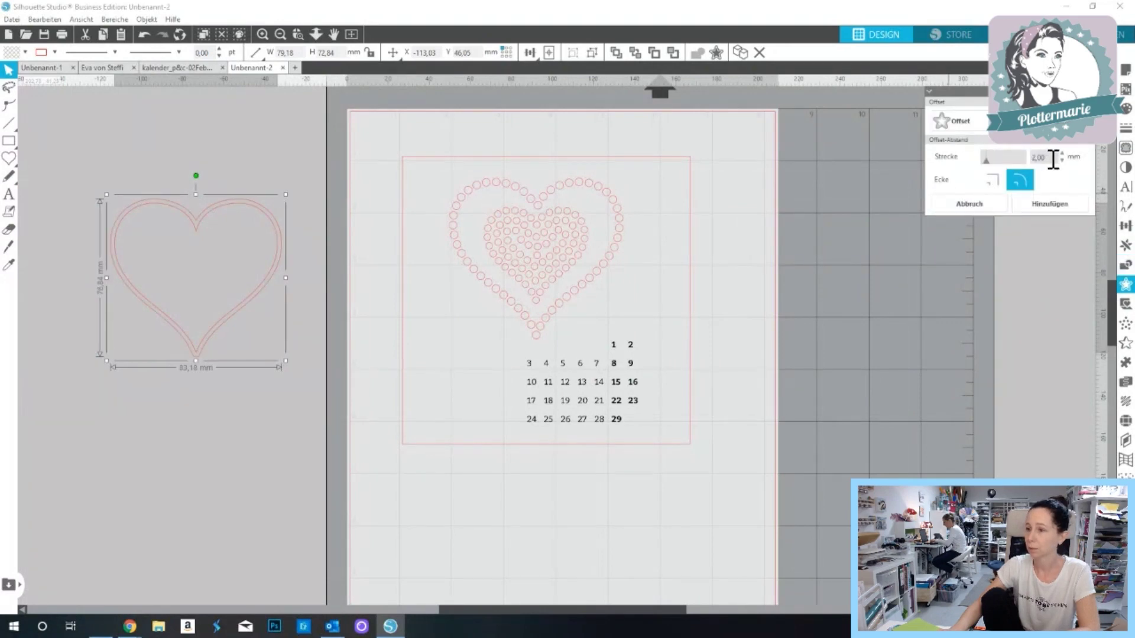
pyautogui.click(1062, 152)
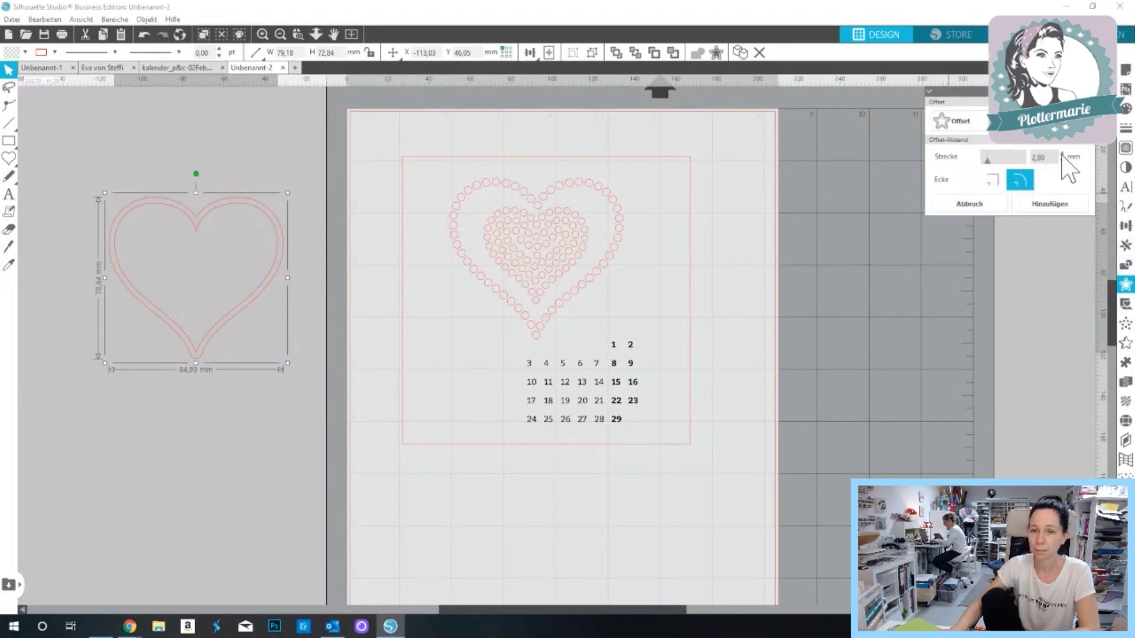
pyautogui.click(1062, 155)
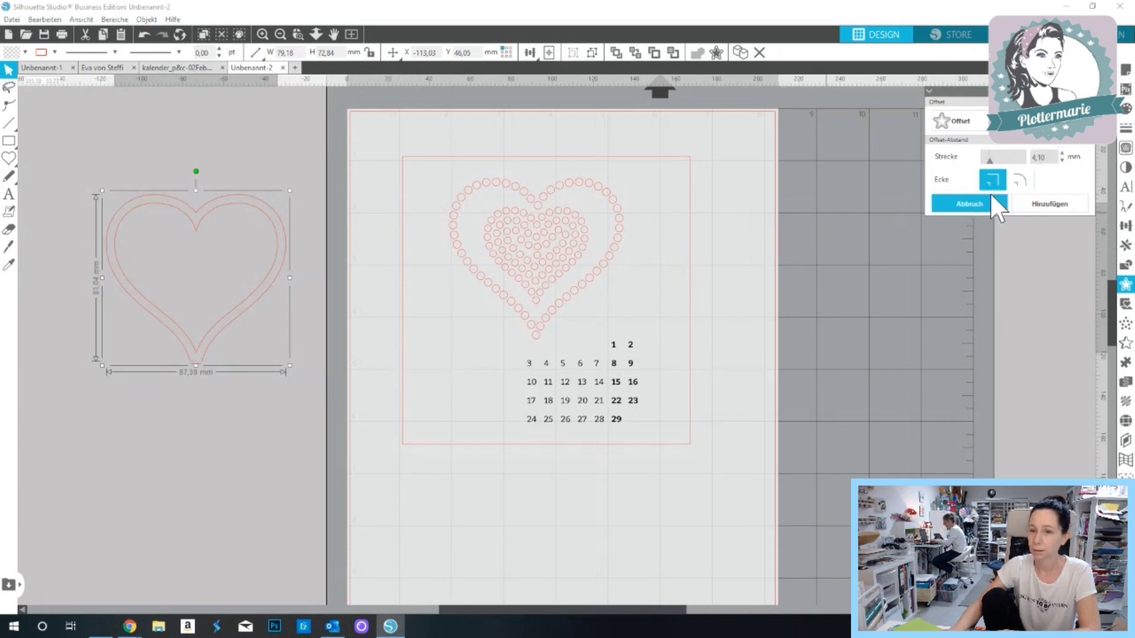
pyautogui.click(1064, 155)
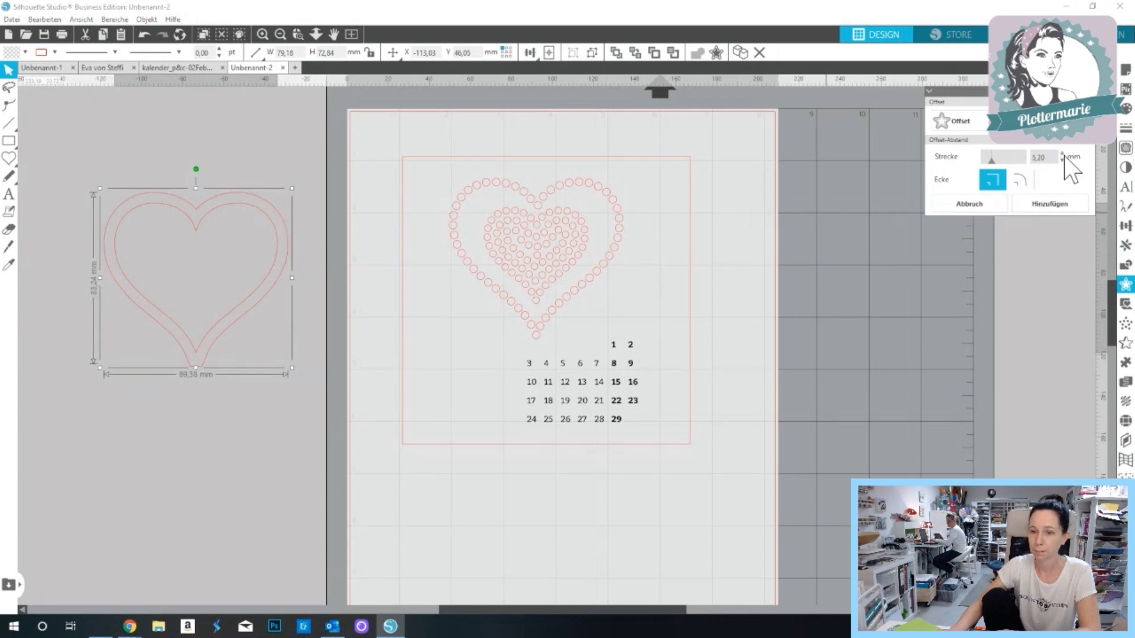
pyautogui.click(286, 394)
pyautogui.click(229, 324)
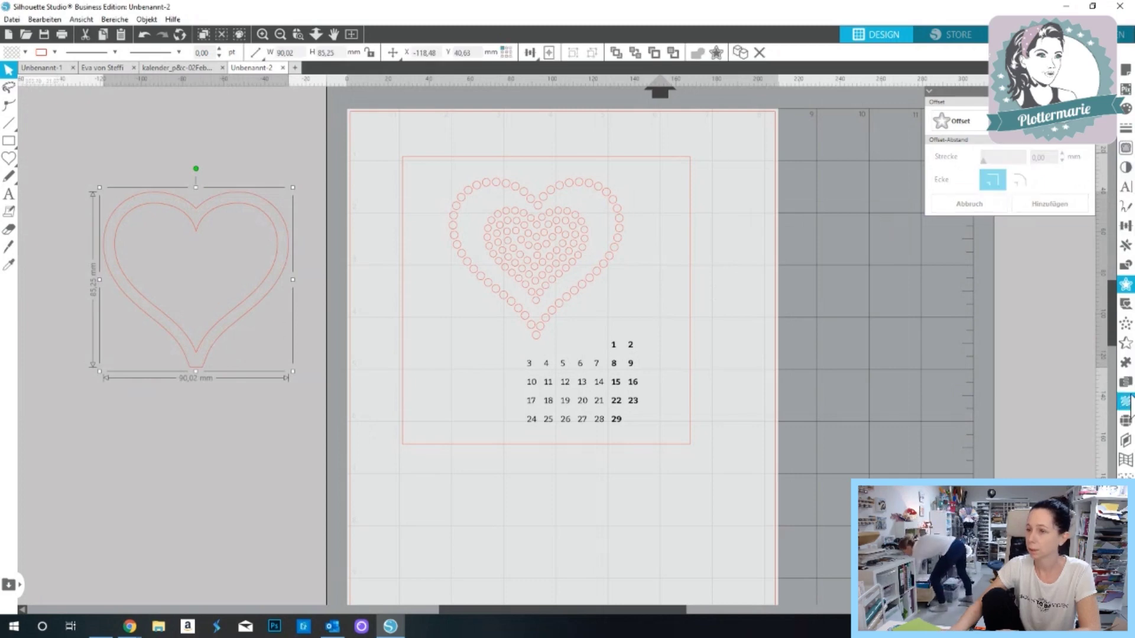
# - Turn the offset heart into an edge row of 10ss rhinestones and release it into individual stones
pyautogui.click(1125, 420)
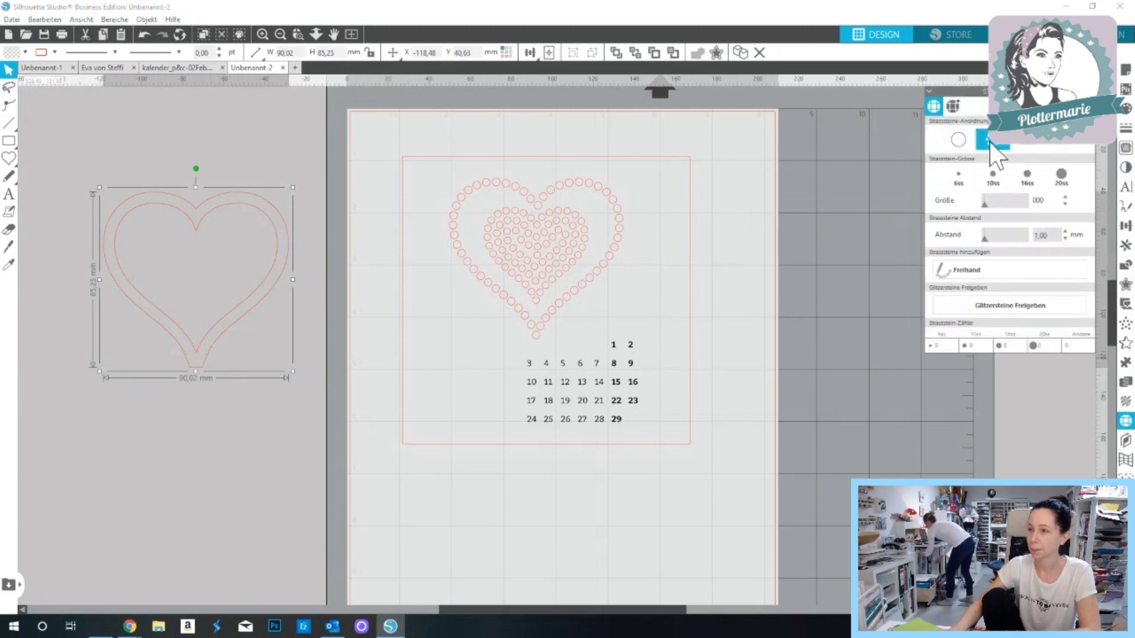
pyautogui.click(298, 395)
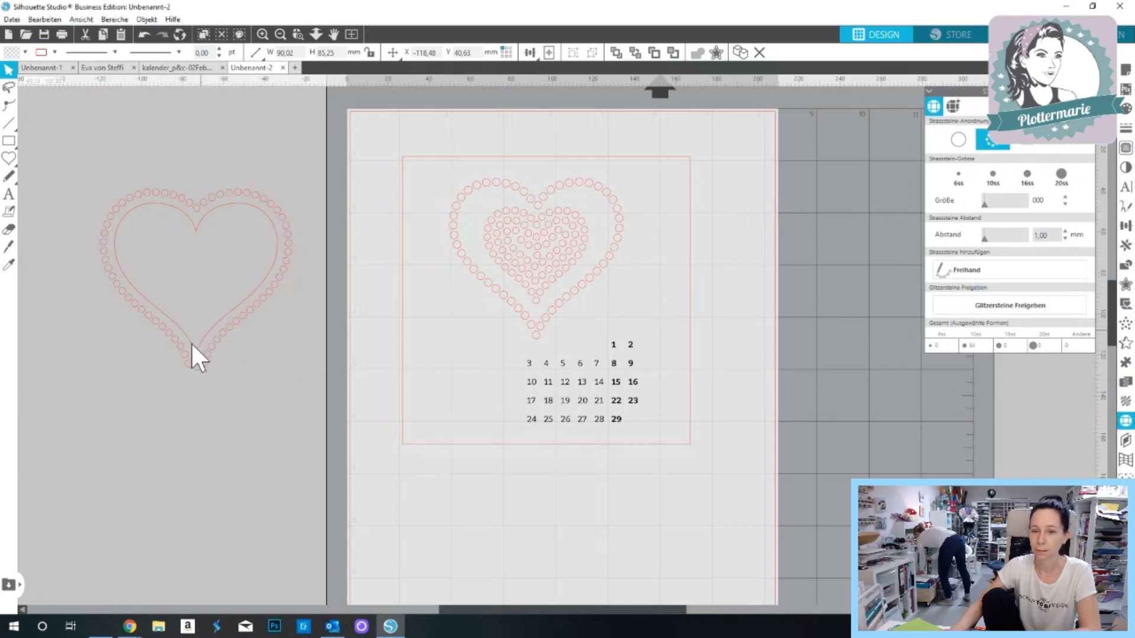
pyautogui.click(196, 372)
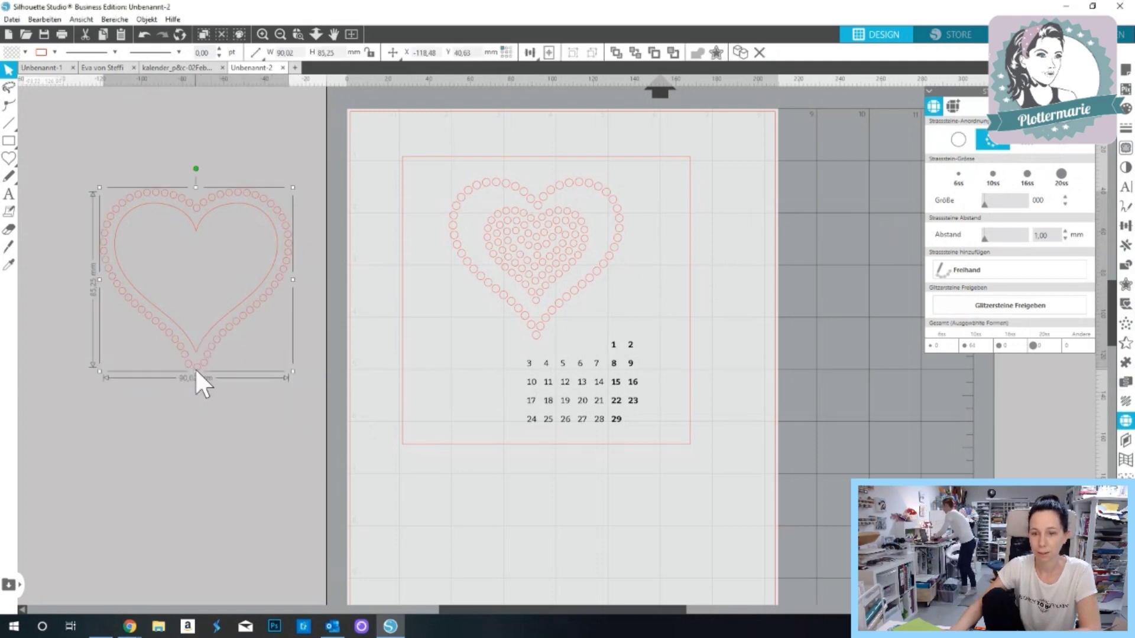
pyautogui.rightClick(195, 371)
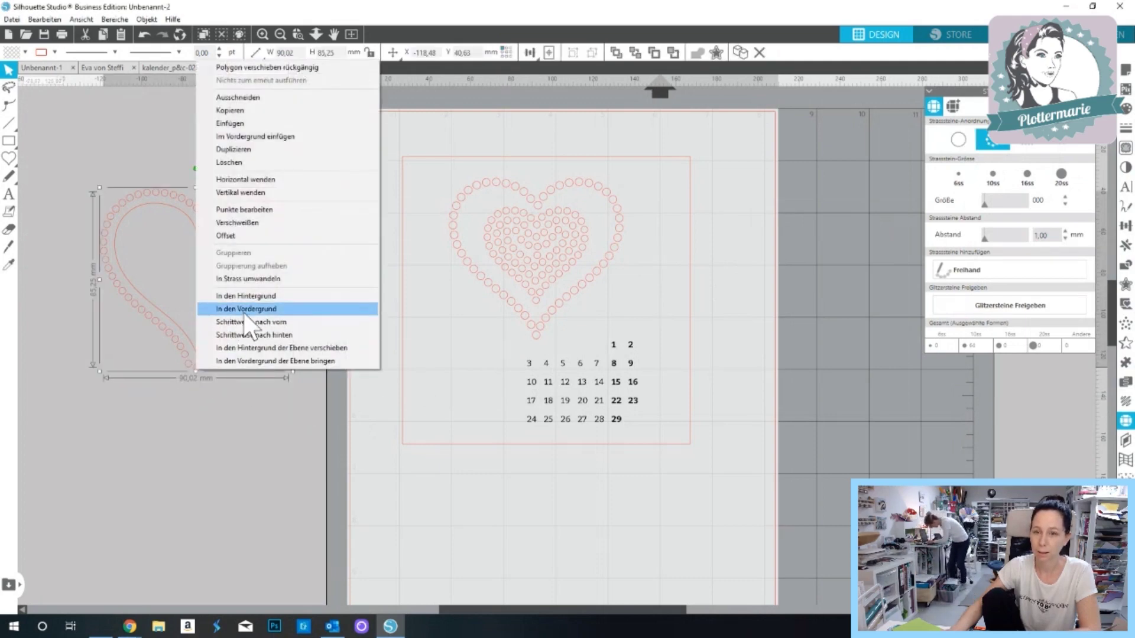
pyautogui.click(1027, 304)
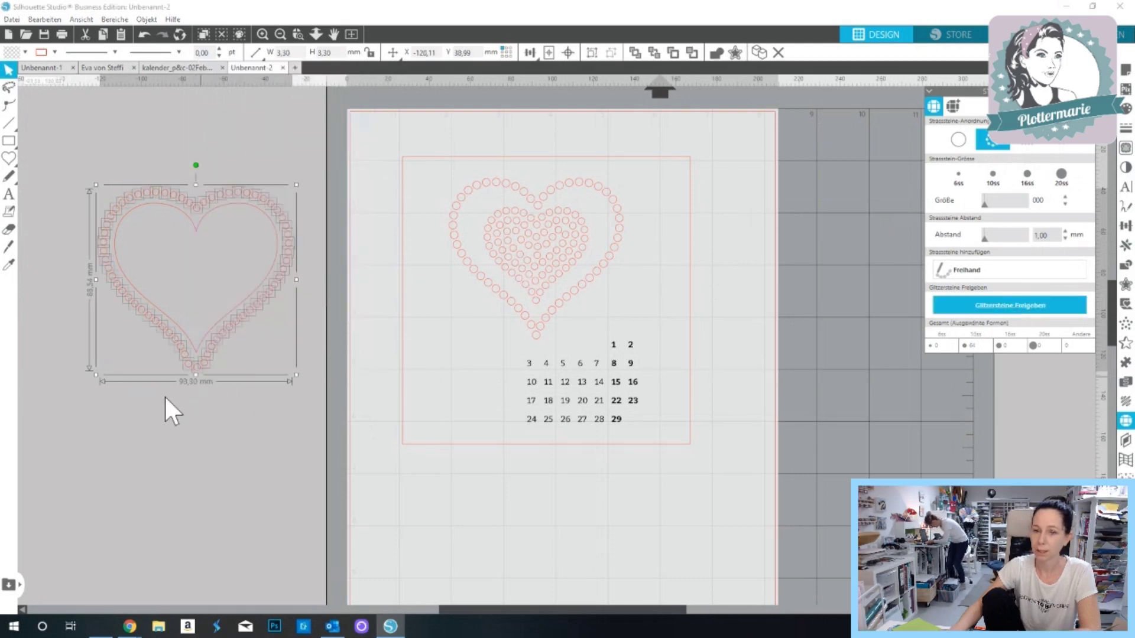
# - Adjust the crowded rhinestones at the tip of the practice outline and move the plain inner heart below it
pyautogui.click(178, 392)
pyautogui.click(216, 380)
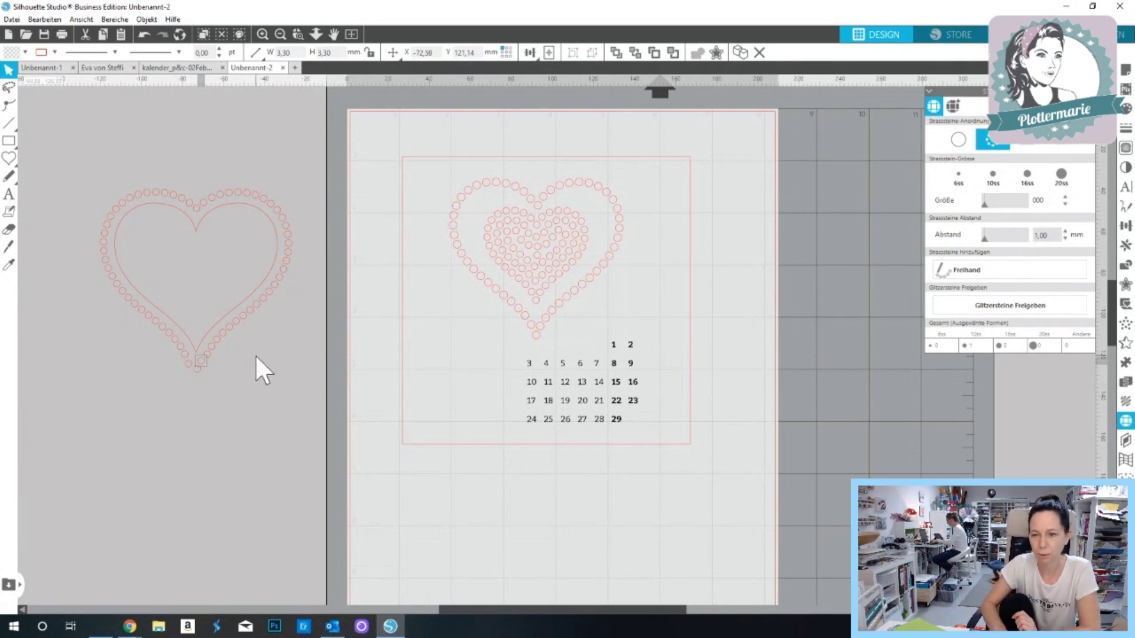
pyautogui.click(200, 365)
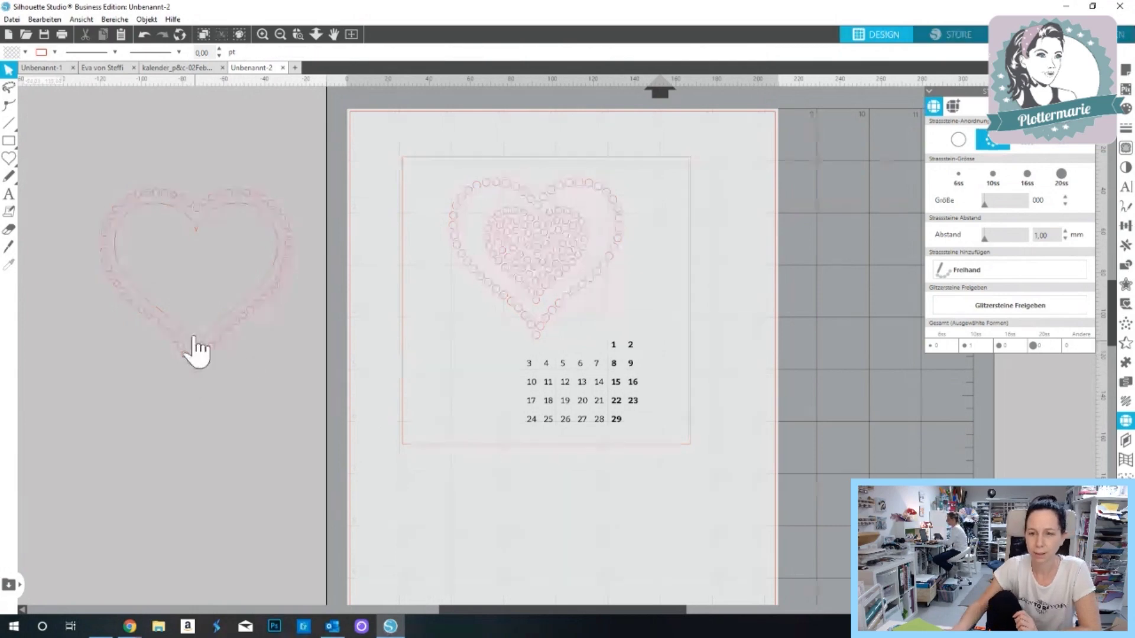
pyautogui.click(201, 347)
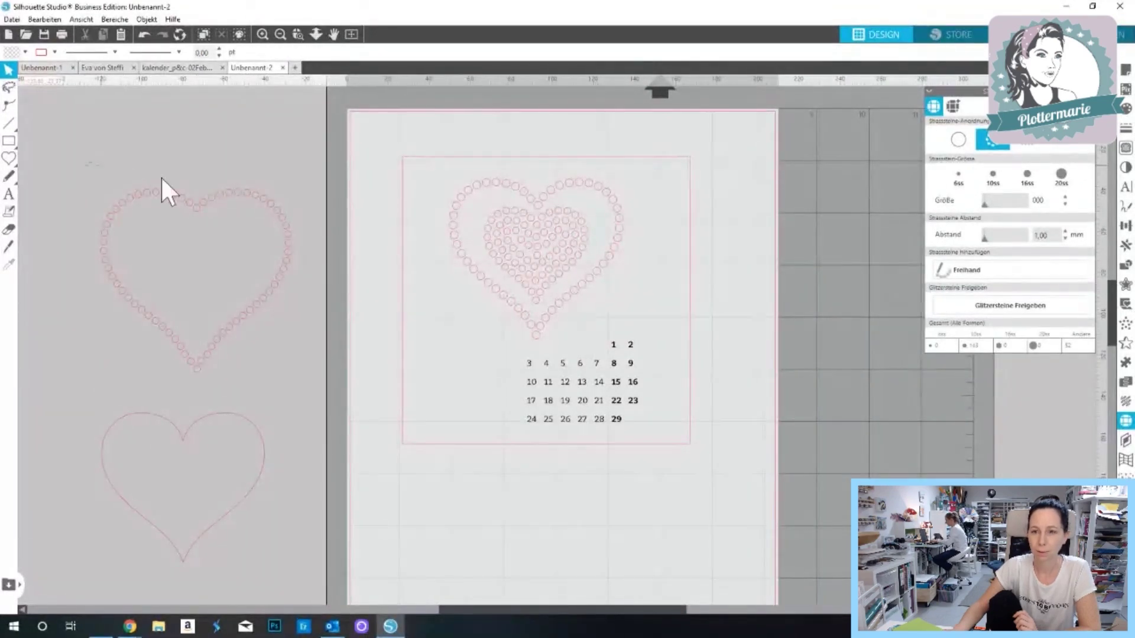
# - Group the practice outline's individual rhinestones into one object and move the plain heart back inside it
pyautogui.moveTo(125, 166); pyautogui.dragTo(297, 379)
pyautogui.rightClick(257, 314)
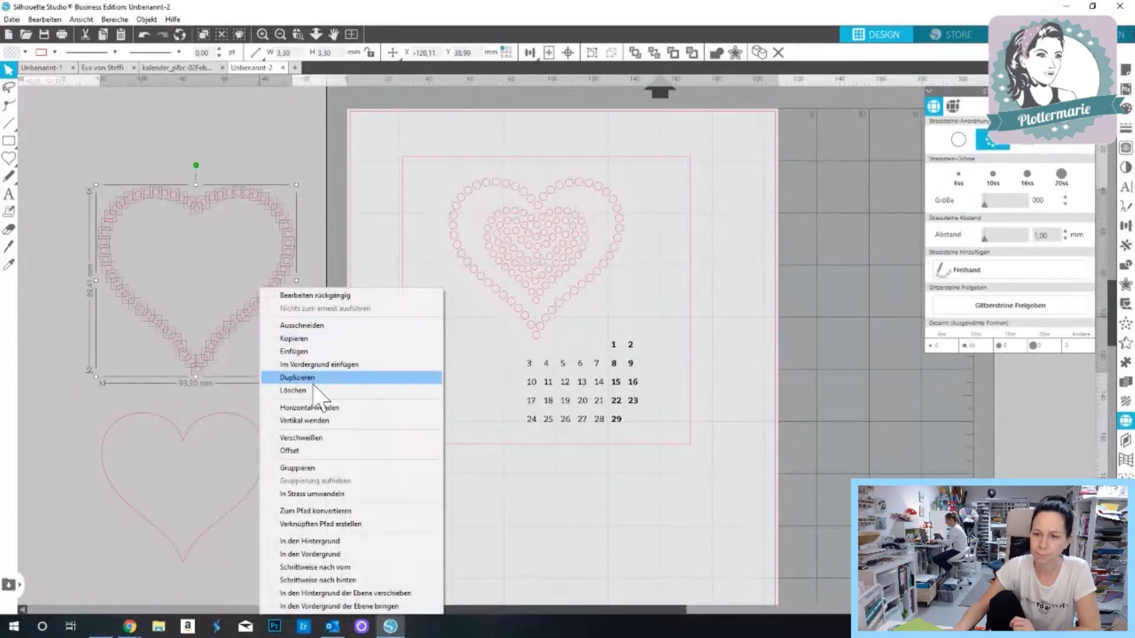
pyautogui.click(332, 470)
pyautogui.moveTo(233, 417); pyautogui.dragTo(246, 206)
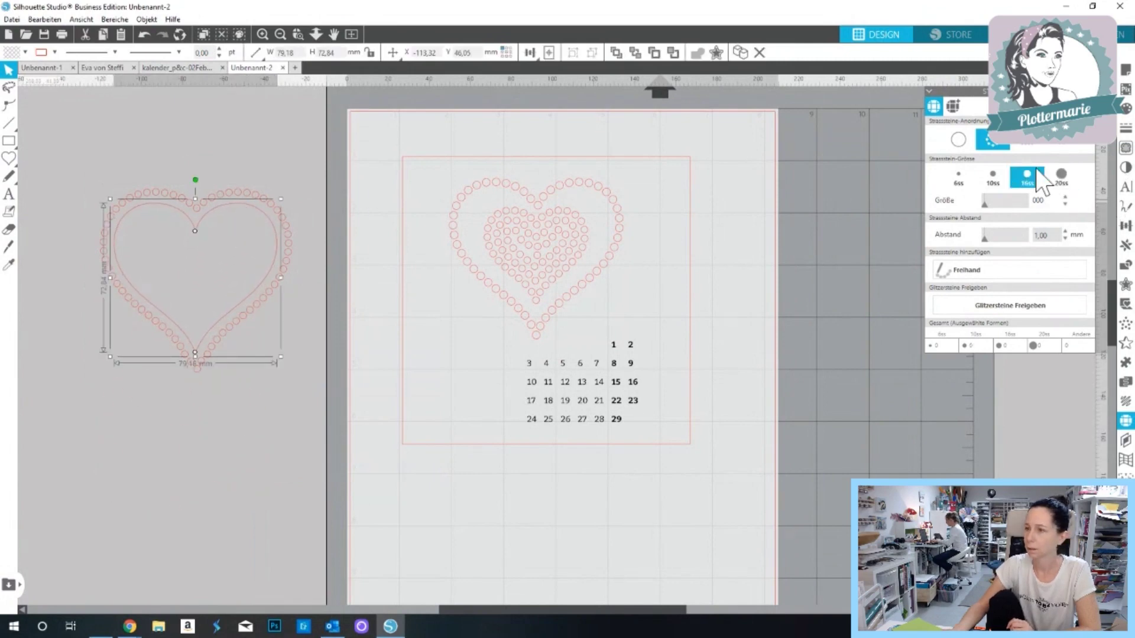
# - Fill the plain heart inside the practice outline with evenly arranged rows of 10ss rhinestones
pyautogui.click(1034, 146)
pyautogui.click(1072, 147)
pyautogui.click(1032, 147)
pyautogui.click(266, 484)
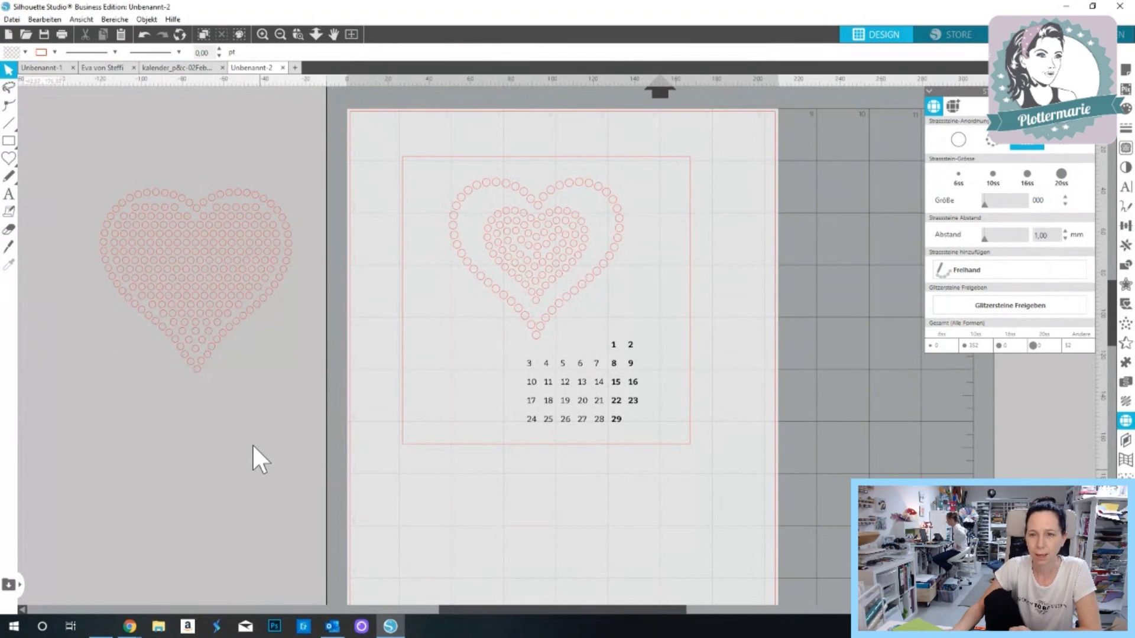
# - Separate the two practice shapes by moving the rhinestone outline below the filled heart
pyautogui.moveTo(251, 329); pyautogui.dragTo(250, 509)
pyautogui.click(298, 518)
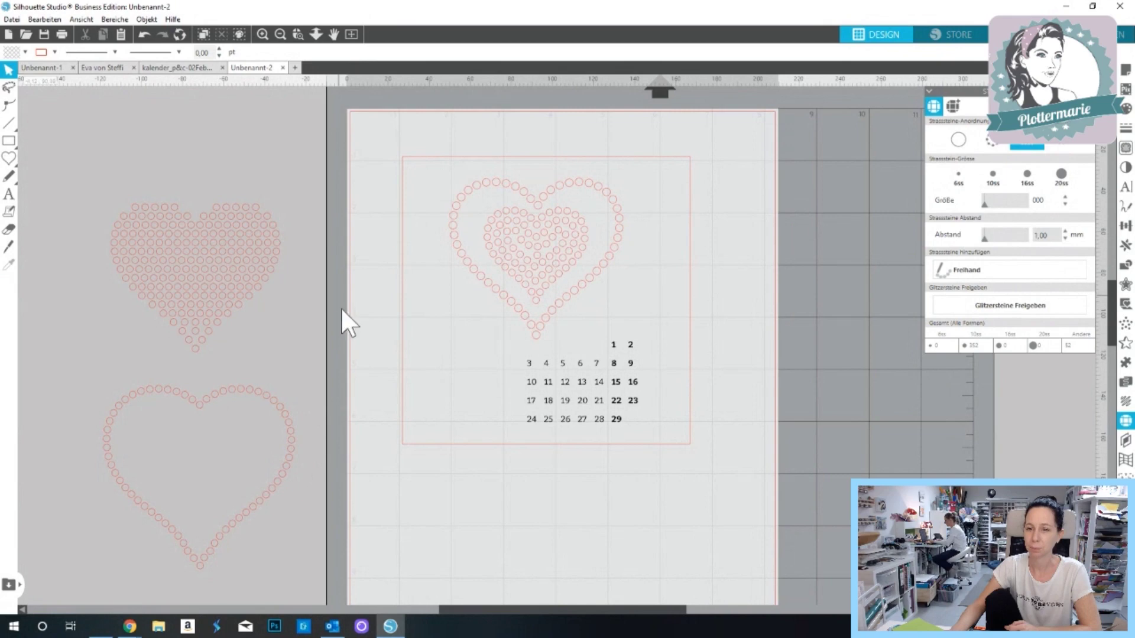
pyautogui.click(225, 390)
pyautogui.moveTo(225, 389)
pyautogui.mouseDown()
pyautogui.moveTo(686, 153)
pyautogui.moveTo(540, 186)
pyautogui.moveTo(180, 385)
pyautogui.moveTo(207, 374)
pyautogui.mouseUp()
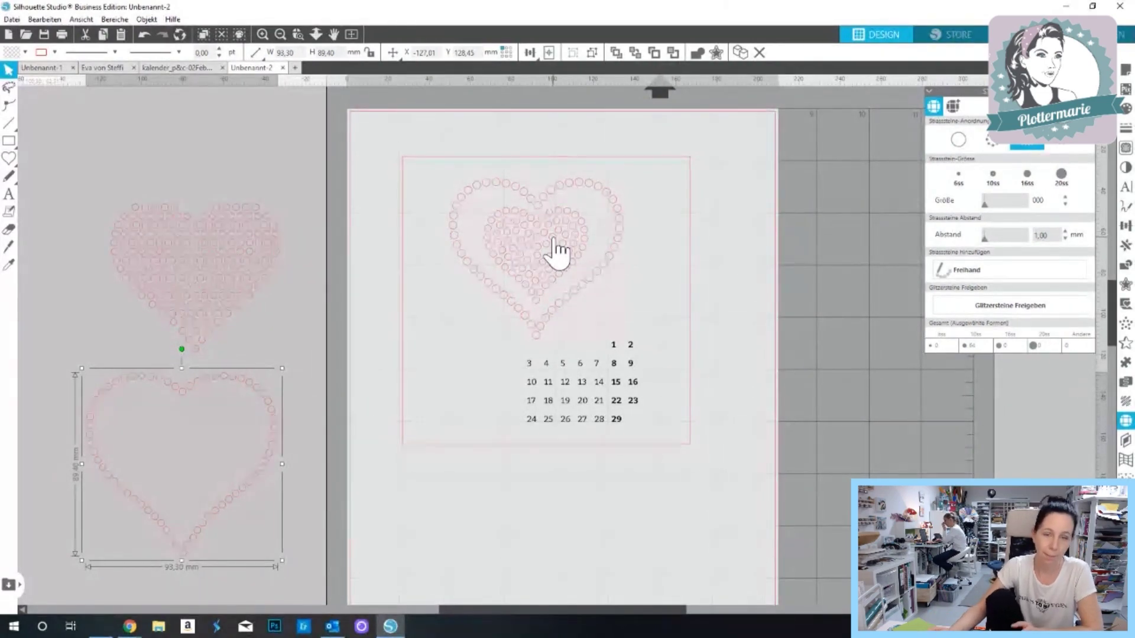
# - Delete both practice hearts and move the calendar's inner and outer rhinestone hearts into the empty area beside the page
pyautogui.click(201, 180)
pyautogui.keyDown('shift'); pyautogui.click(280, 523); pyautogui.keyUp('shift')
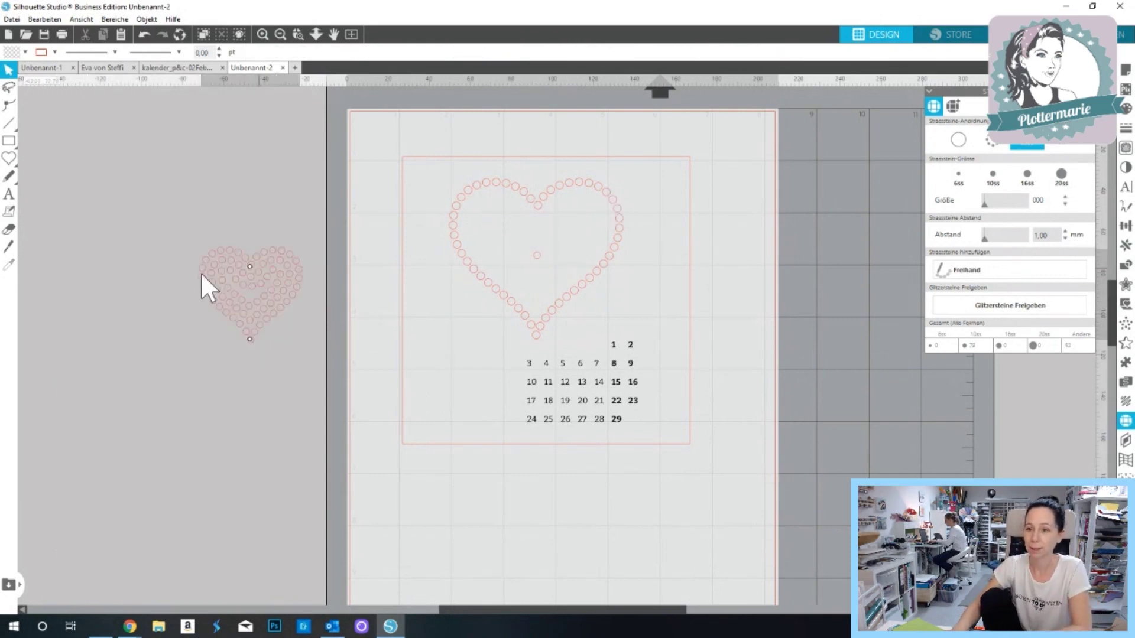
pyautogui.moveTo(497, 203); pyautogui.dragTo(95, 241)
pyautogui.moveTo(537, 255); pyautogui.dragTo(119, 291)
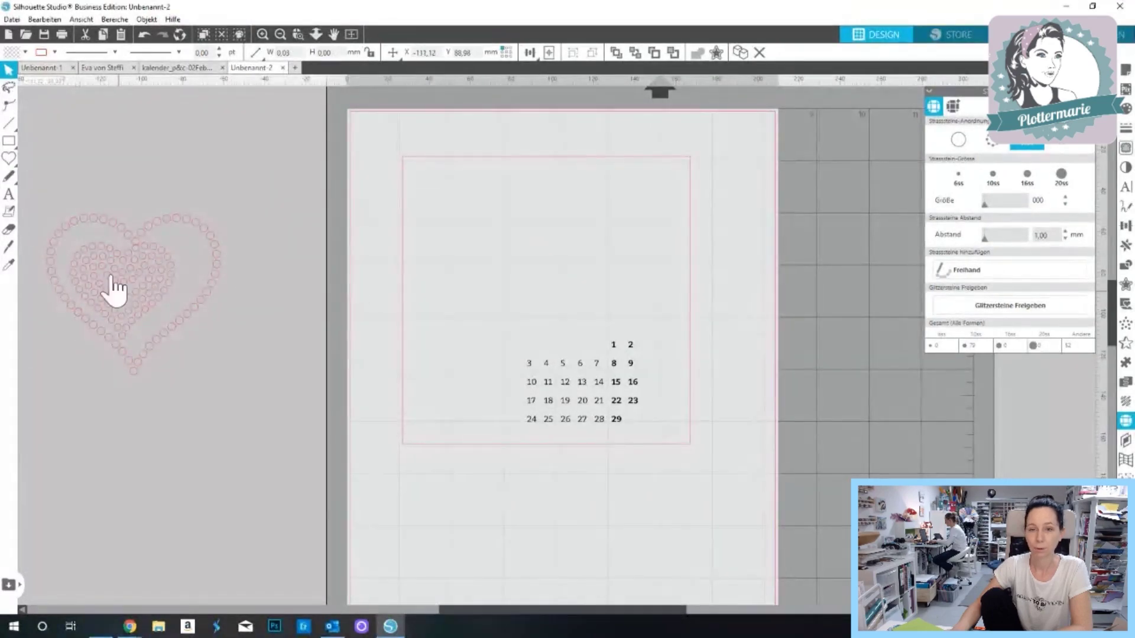
# - Draw a new heart about 70 × 64 mm inside the calendar frame above the dates
pyautogui.click(8, 158)
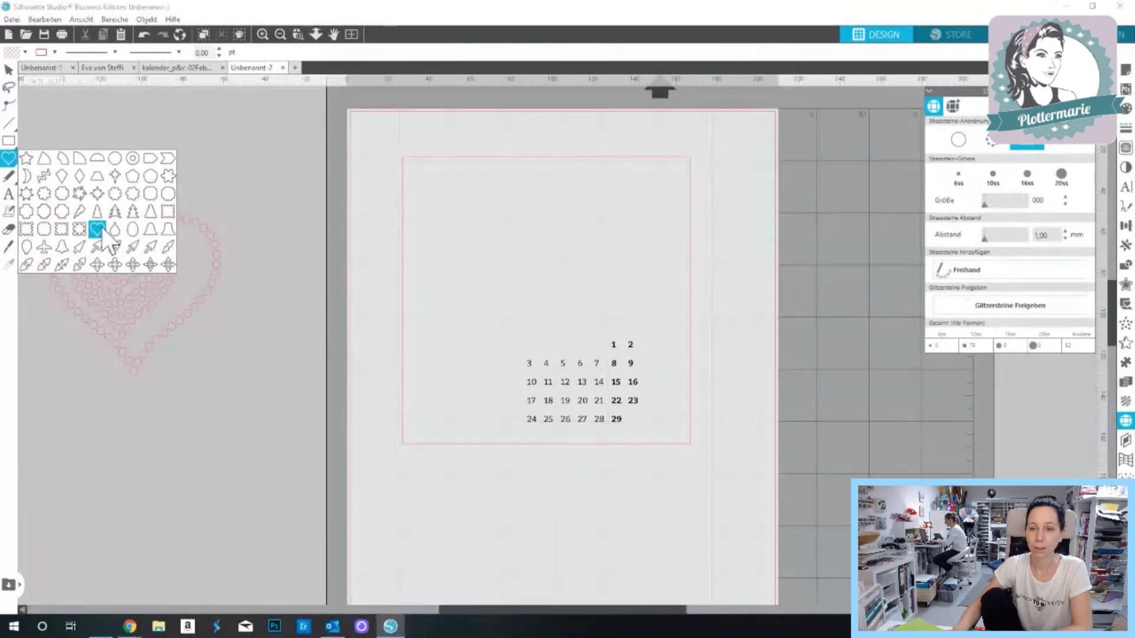
pyautogui.click(96, 228)
pyautogui.moveTo(540, 225)
pyautogui.mouseDown()
pyautogui.moveTo(553, 261)
pyautogui.moveTo(545, 325)
pyautogui.mouseUp()
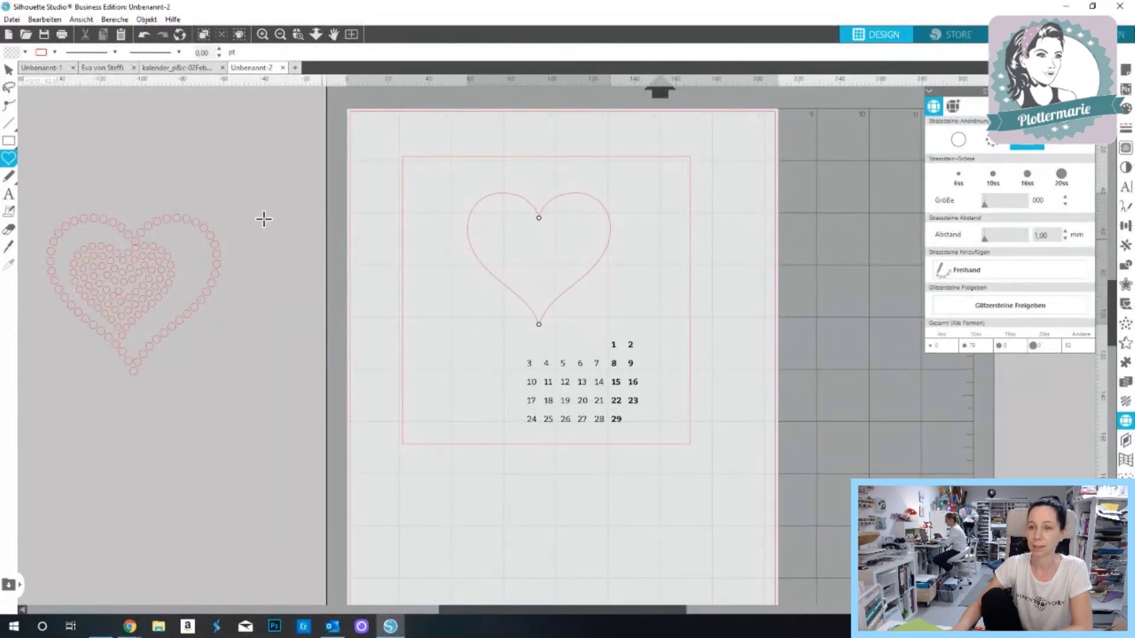
pyautogui.click(8, 69)
# - Create an inward offset of the new heart at a distance of 4.40 mm with sharp corners
pyautogui.click(603, 220)
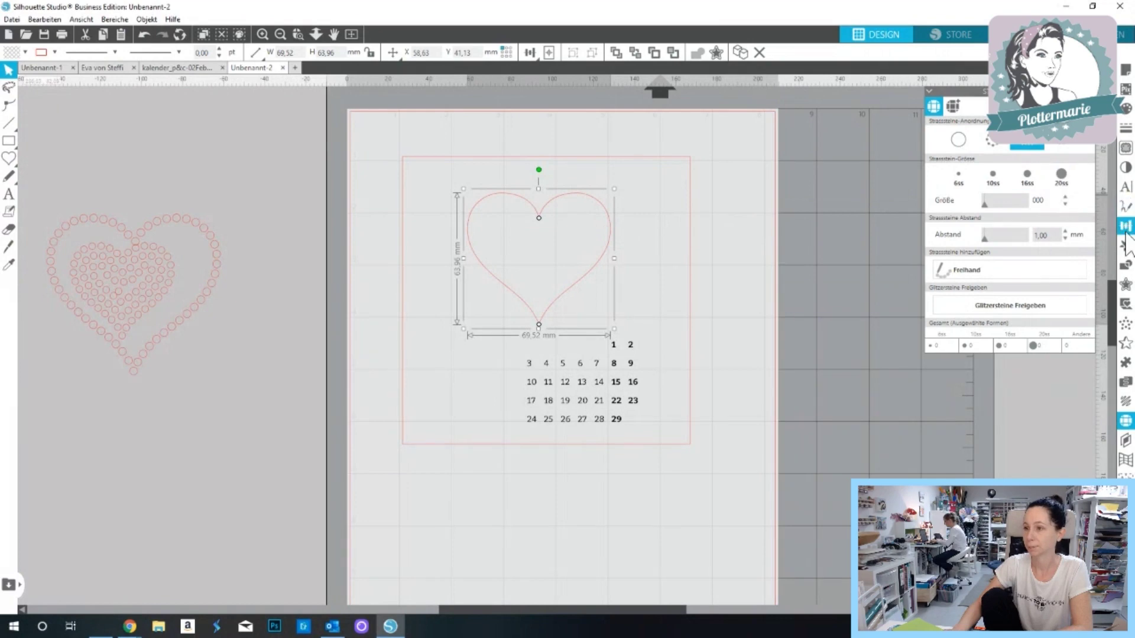
pyautogui.click(1125, 285)
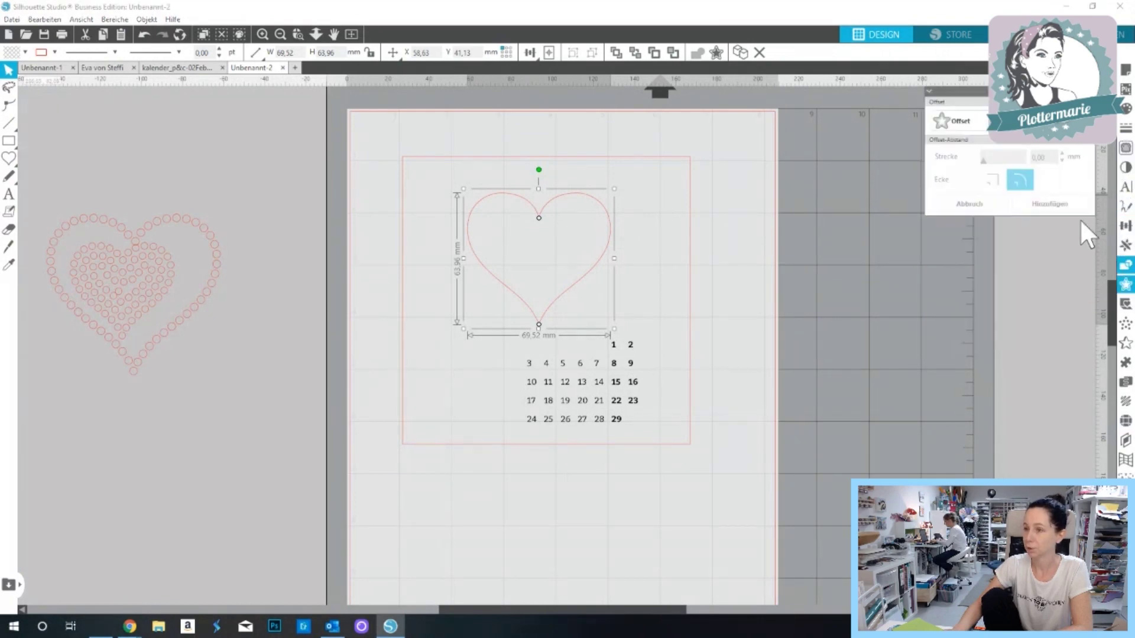
pyautogui.click(1041, 157)
pyautogui.write('3')
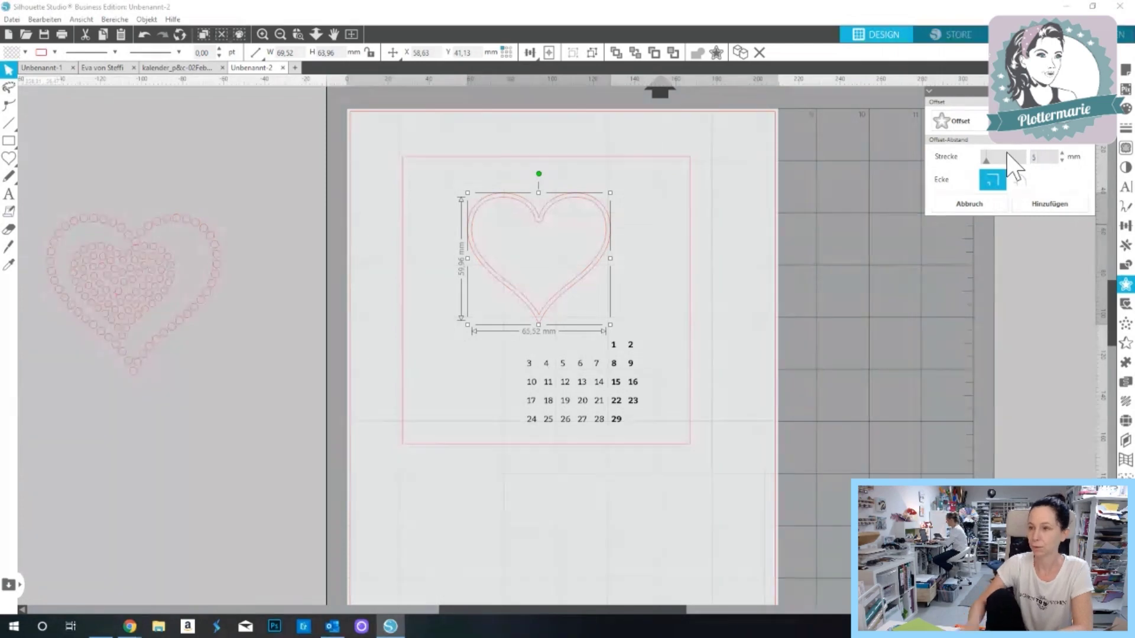
pyautogui.click(1062, 155)
pyautogui.click(1063, 161)
pyautogui.click(1063, 160)
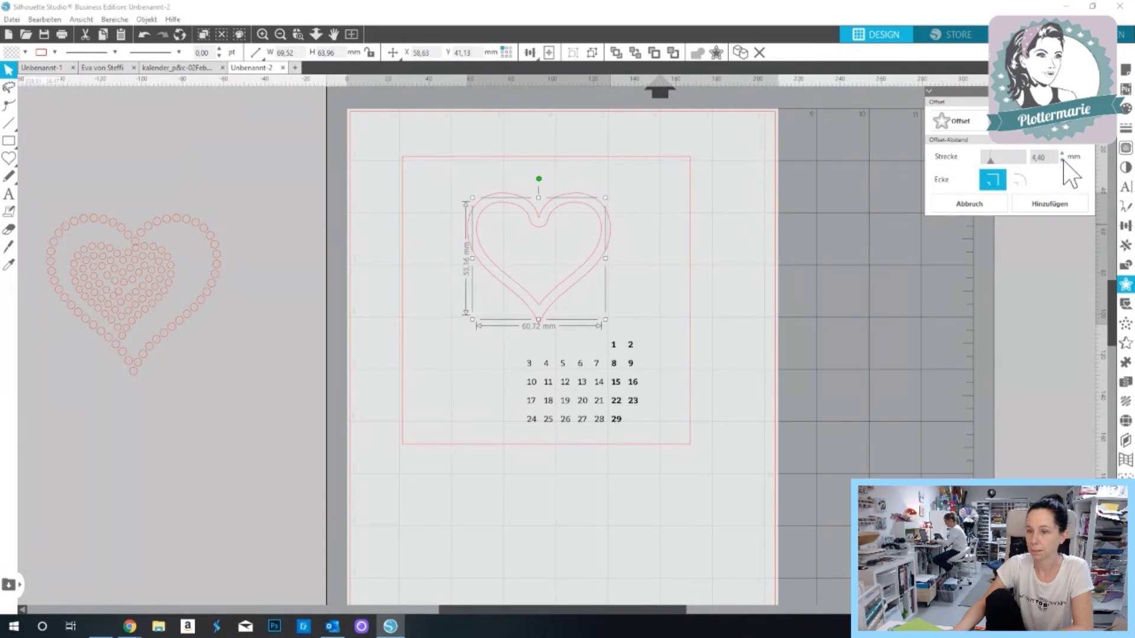
# - Turn the outer heart on the calendar page into an edge row of 10ss rhinestones
pyautogui.click(609, 259)
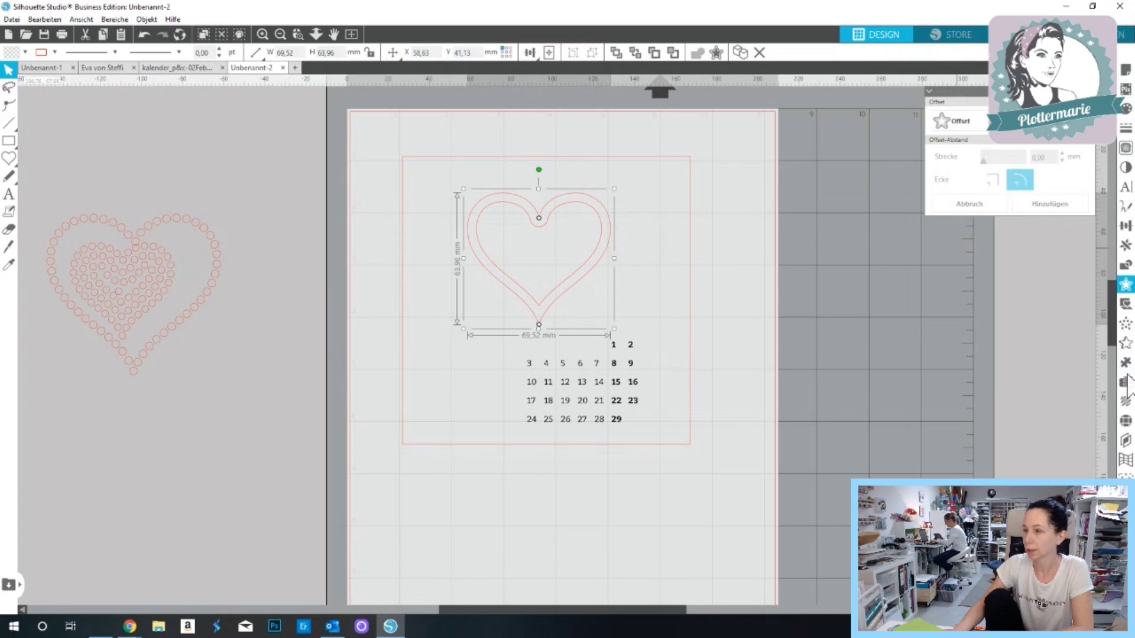
pyautogui.click(1125, 326)
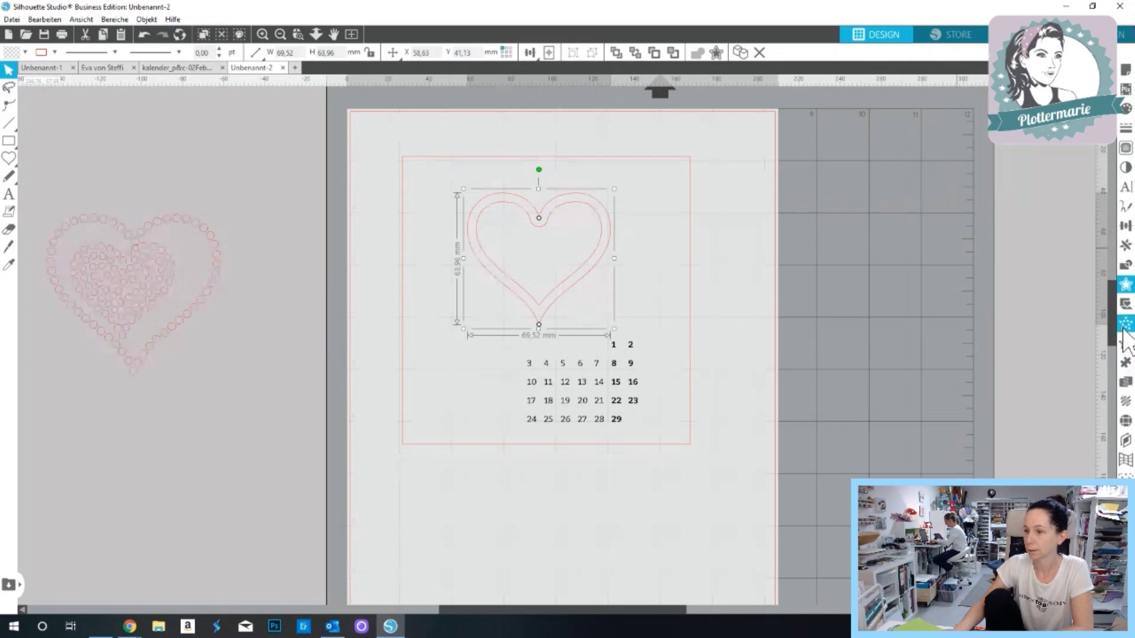
pyautogui.click(1125, 420)
pyautogui.click(993, 146)
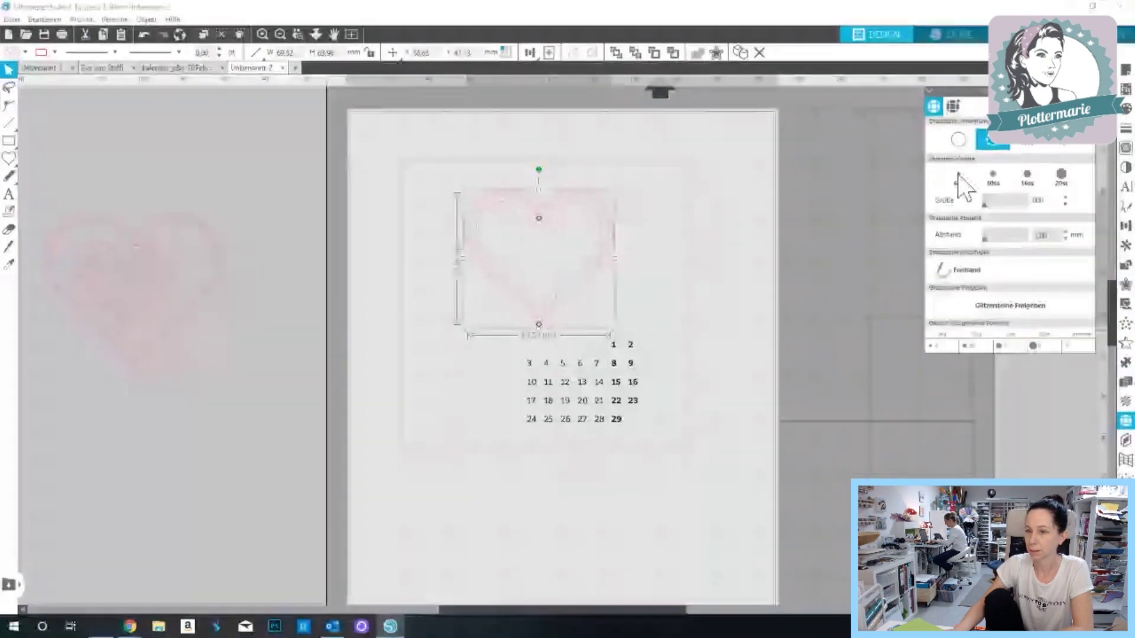
# - Fill the inner offset heart with evenly arranged rows of 10ss rhinestones
pyautogui.click(538, 230)
pyautogui.click(1027, 144)
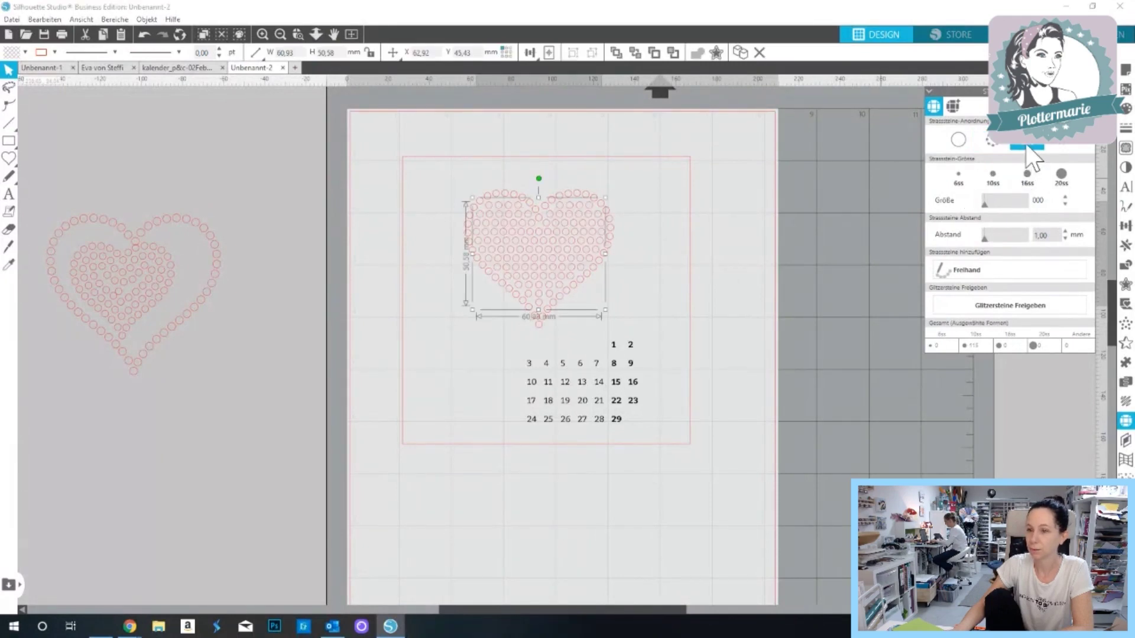
pyautogui.click(730, 265)
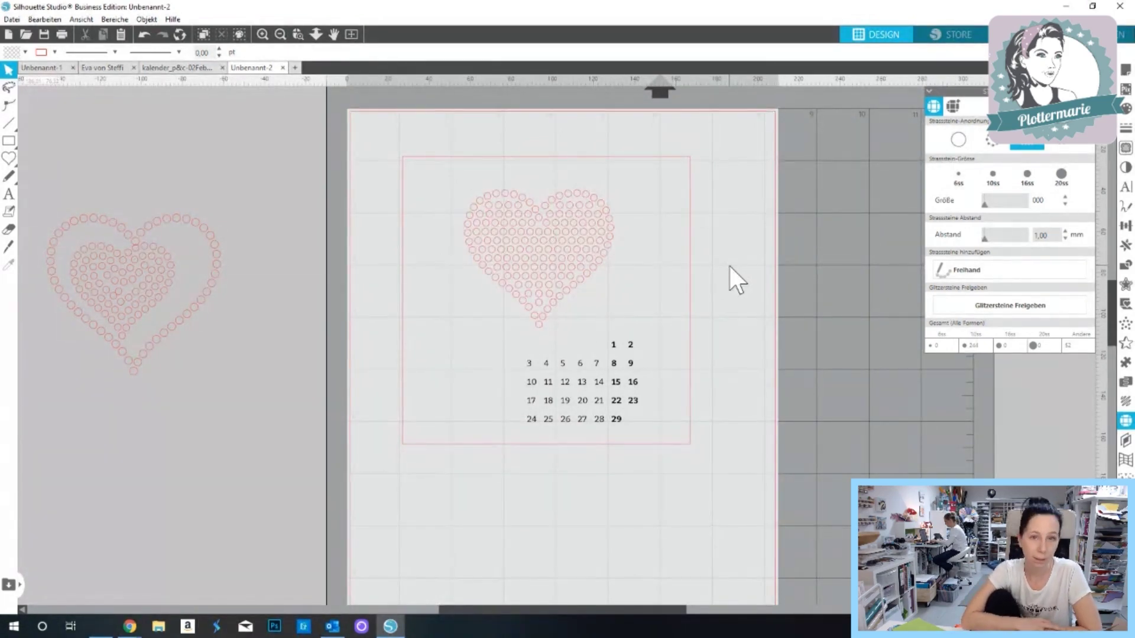
# - Move the filled heart out of its rhinestone outline and delete the old pair of hearts beside the page
pyautogui.moveTo(568, 247); pyautogui.dragTo(362, 251)
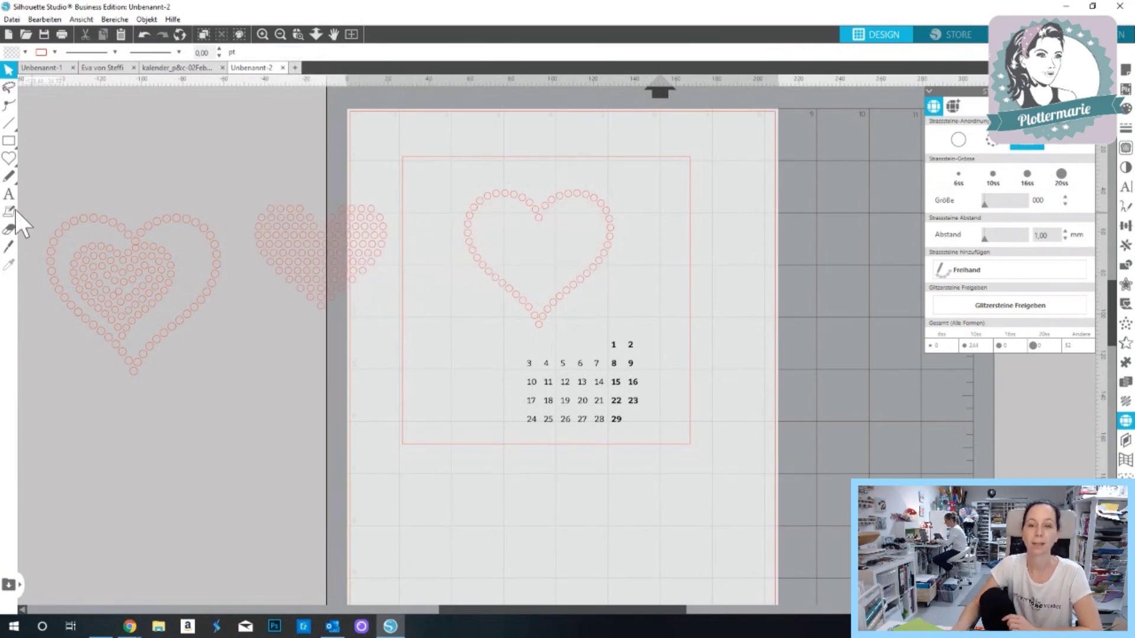
pyautogui.click(153, 346)
pyautogui.press('Delete')
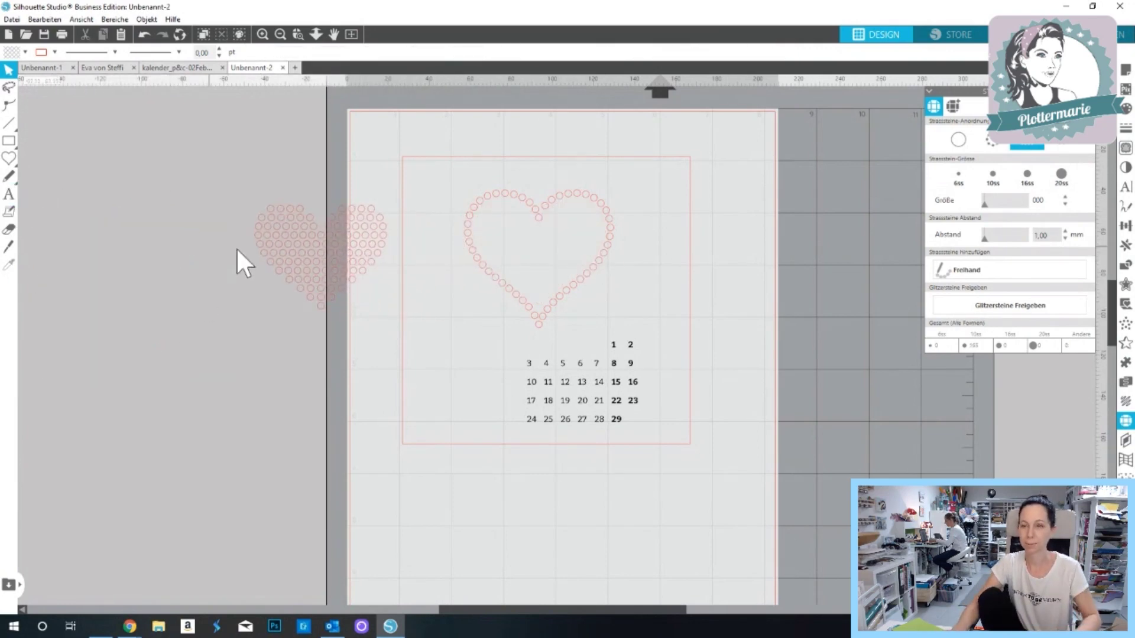
# - Copy the filled heart and the outline heart into a new document and delete the duplicate pasted pair
pyautogui.click(372, 256)
pyautogui.keyDown('shift'); pyautogui.click(531, 314); pyautogui.keyUp('shift')
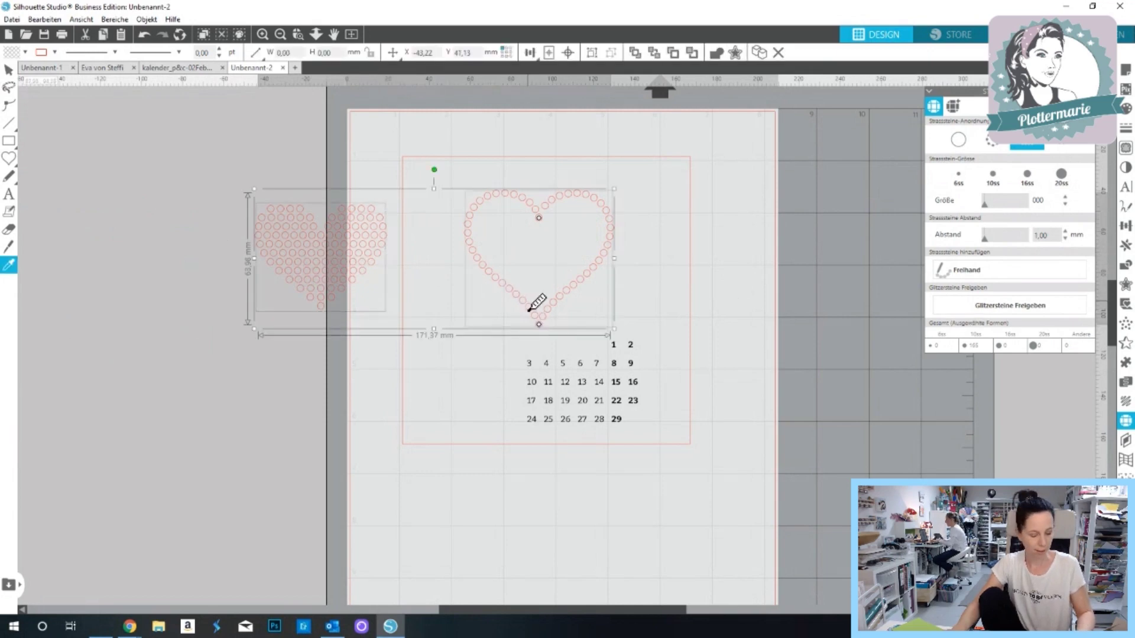
pyautogui.click(255, 52)
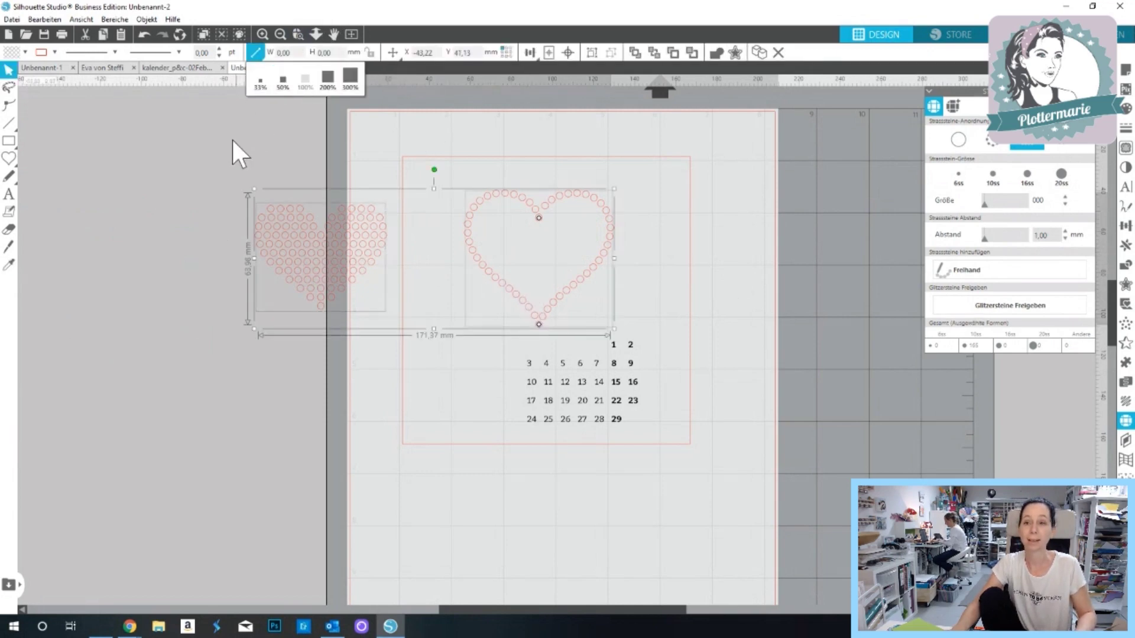
pyautogui.click(245, 133)
pyautogui.click(292, 68)
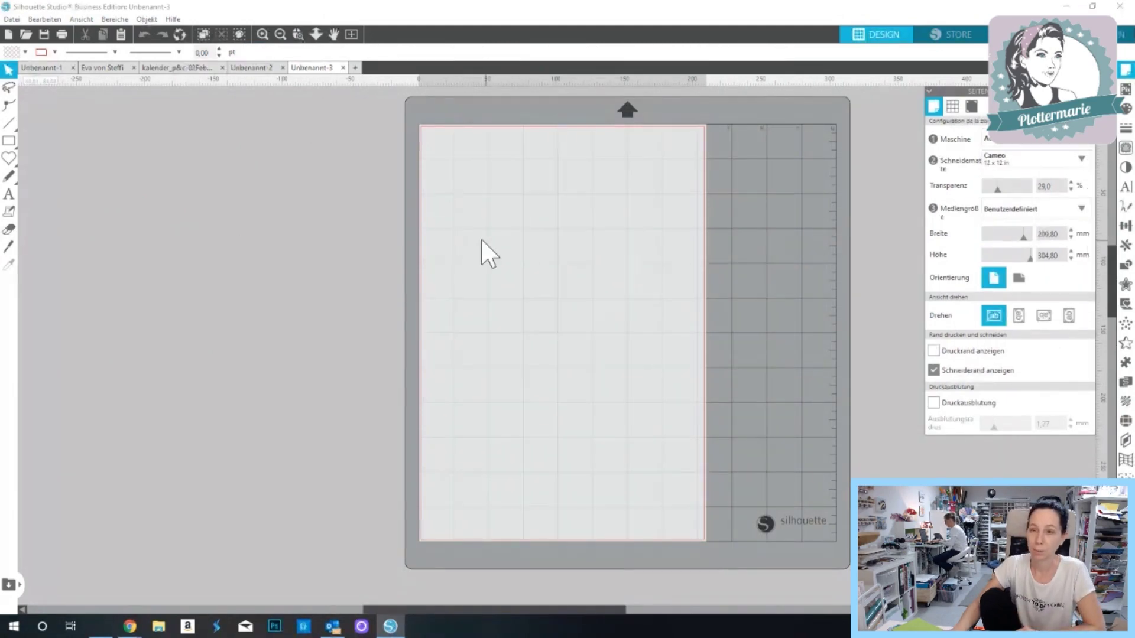
pyautogui.hotkey('ctrl', 'v')
pyautogui.hotkey('ctrl', 'v')
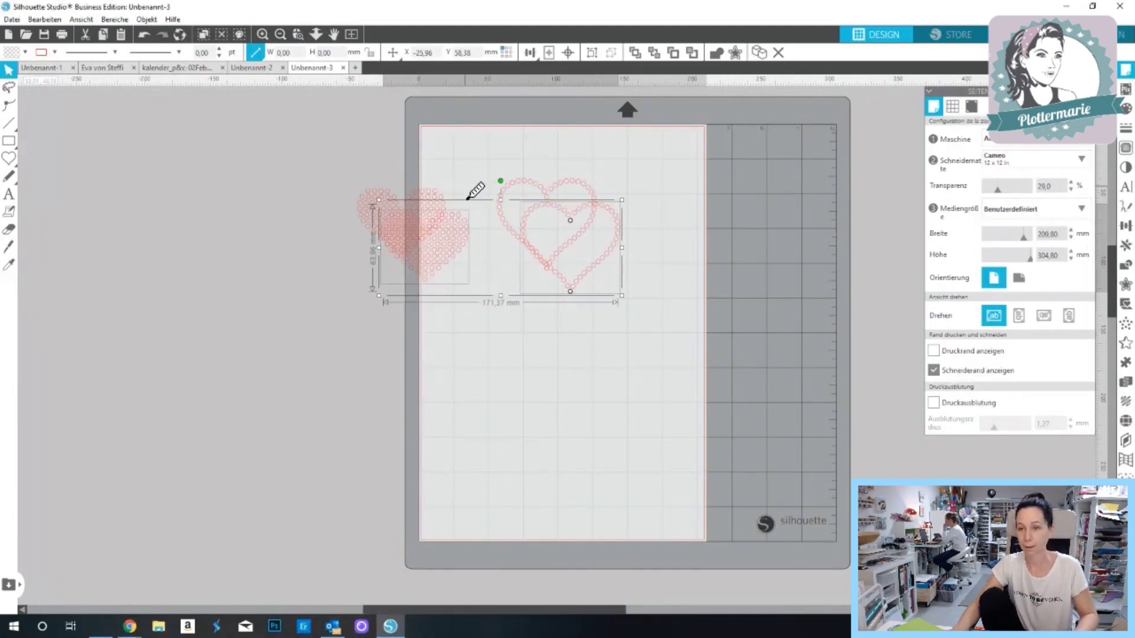
pyautogui.moveTo(562, 286); pyautogui.dragTo(559, 362)
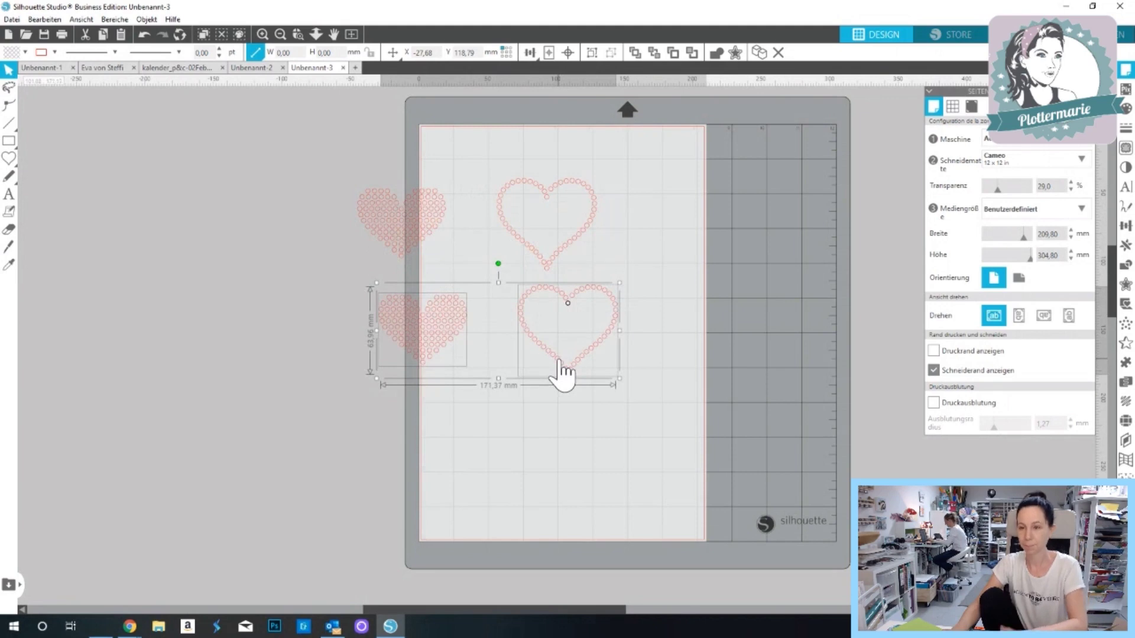
pyautogui.press('Delete')
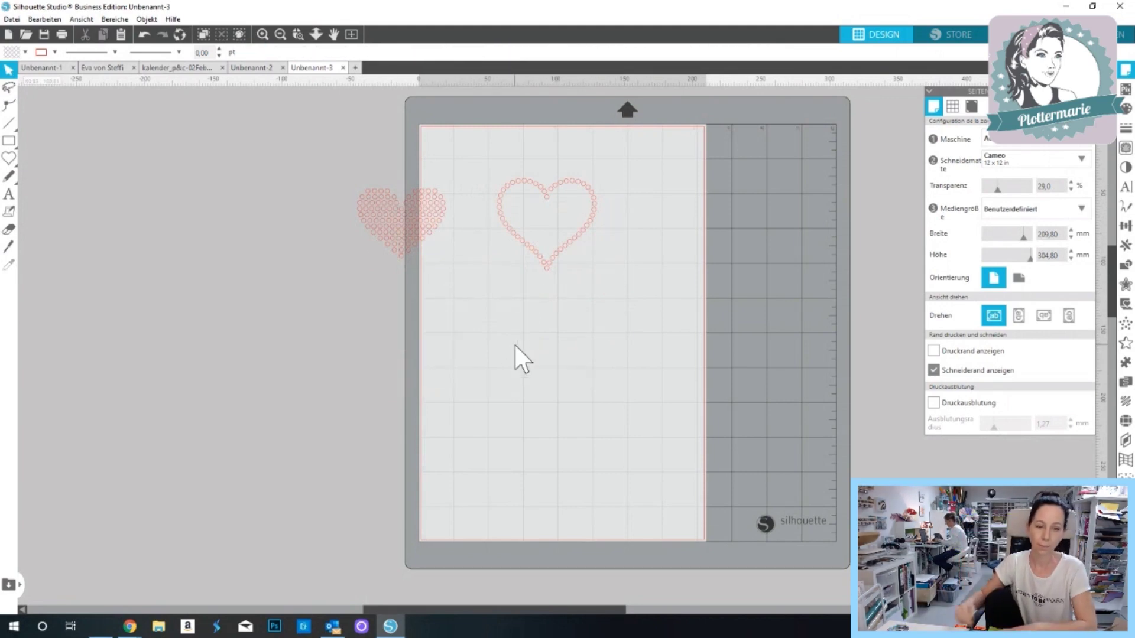
# - Arrange the filled heart and the outline heart side by side within the upper part of the new page
pyautogui.moveTo(541, 256); pyautogui.dragTo(591, 240)
pyautogui.click(441, 242)
pyautogui.moveTo(449, 240); pyautogui.dragTo(503, 214)
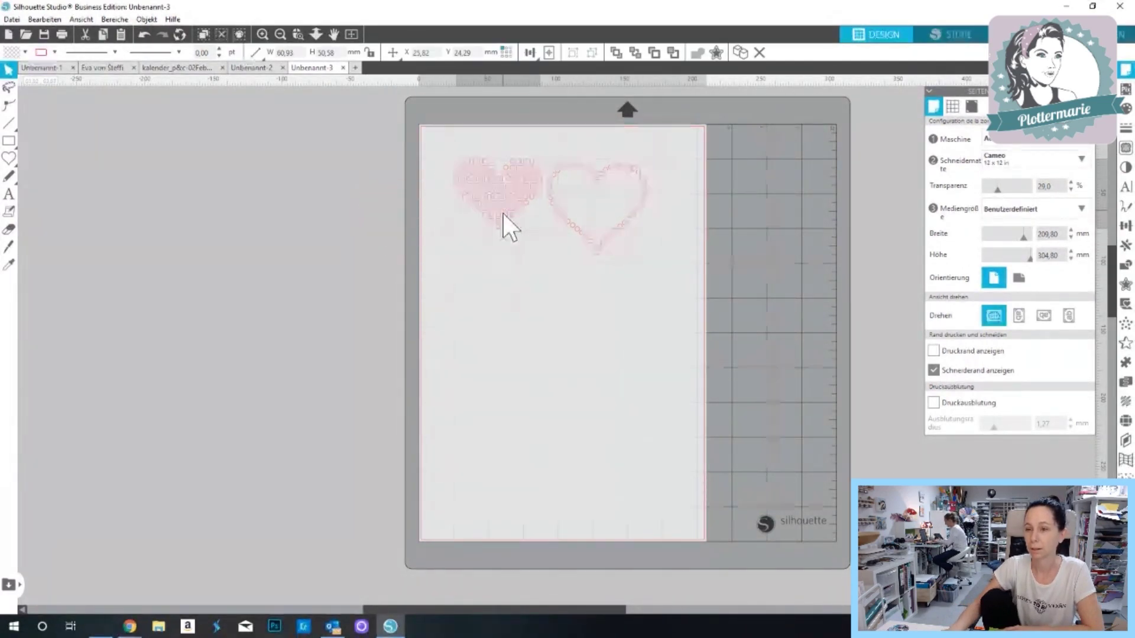
pyautogui.click(601, 237)
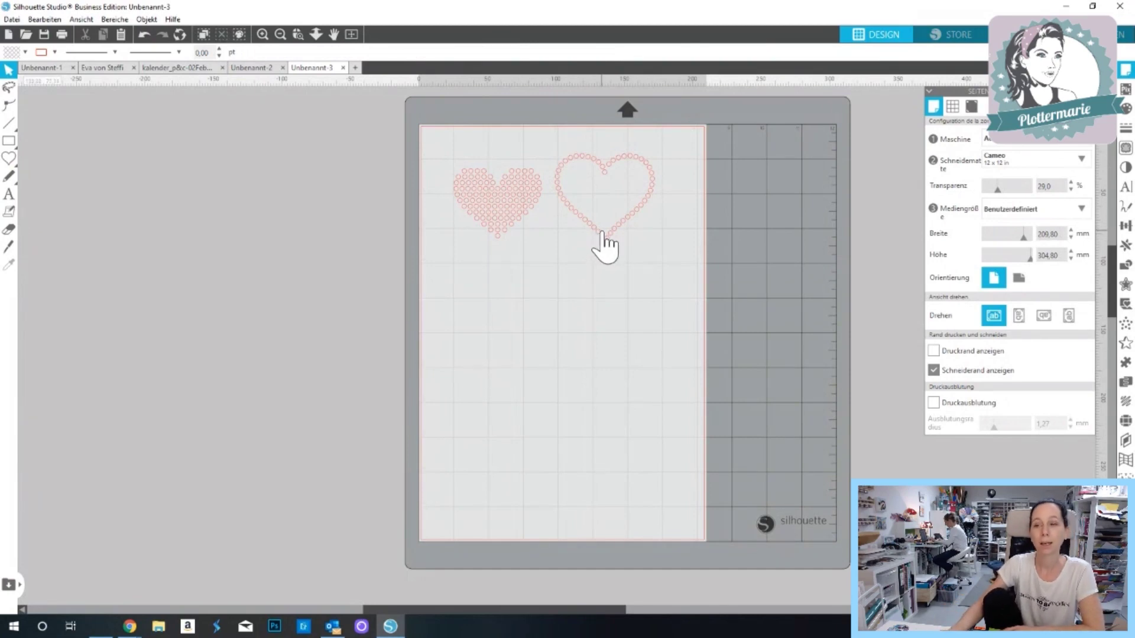
pyautogui.moveTo(606, 239); pyautogui.dragTo(628, 238)
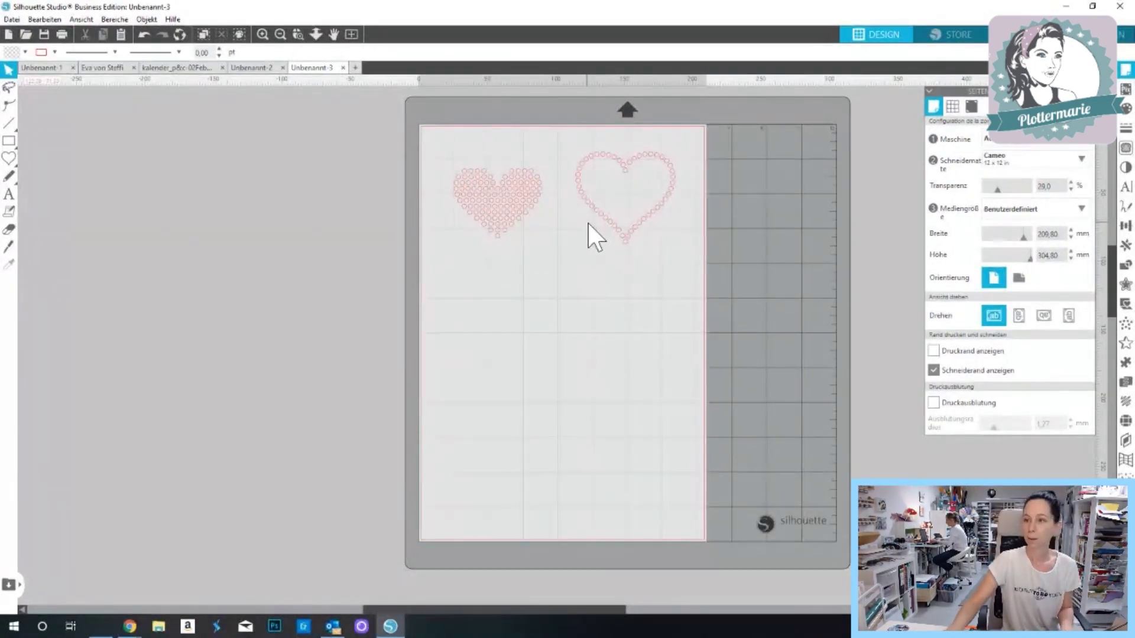
# - Set the cutting force to 30 and the speed to 3 for the Fotokarton, Einfach material, and return to the design view
pyautogui.click(1124, 34)
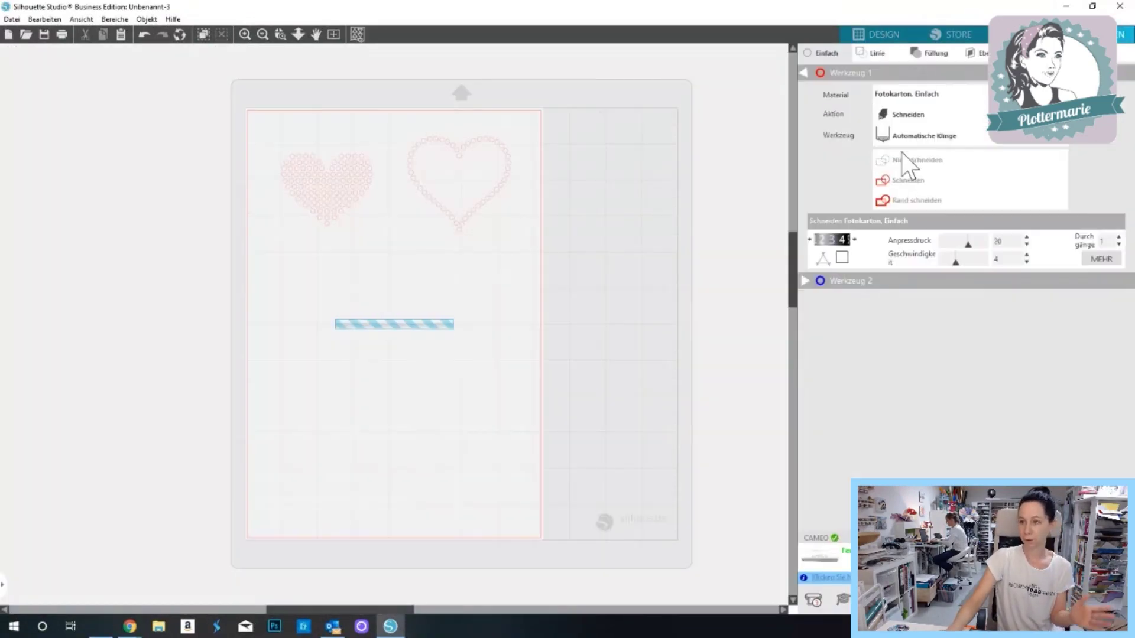
pyautogui.moveTo(971, 245); pyautogui.dragTo(985, 246)
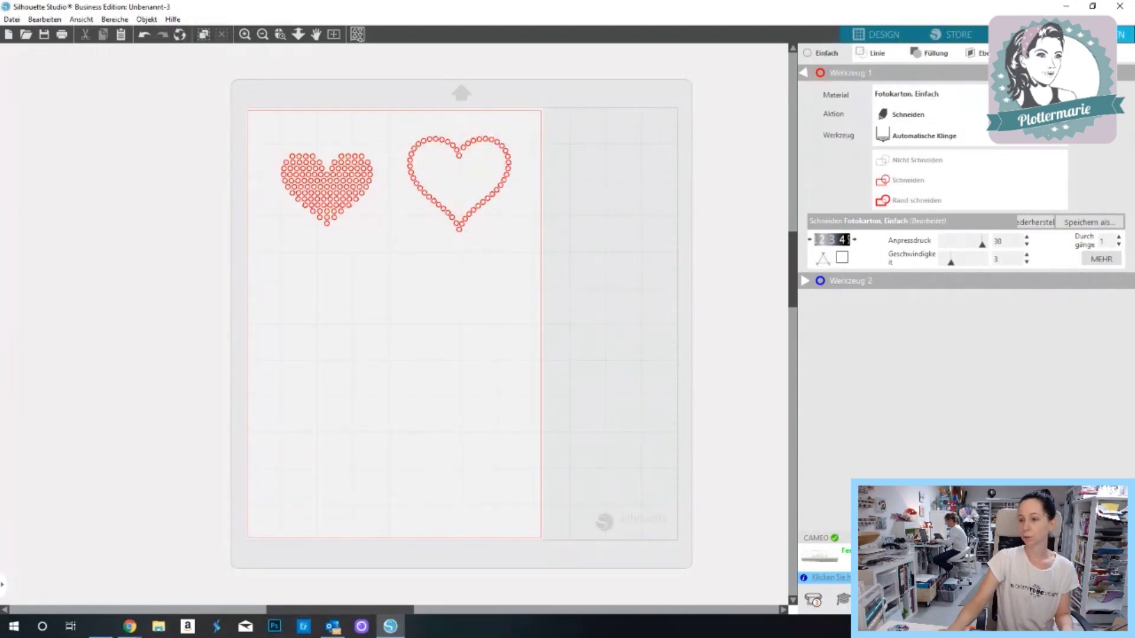
pyautogui.click(893, 31)
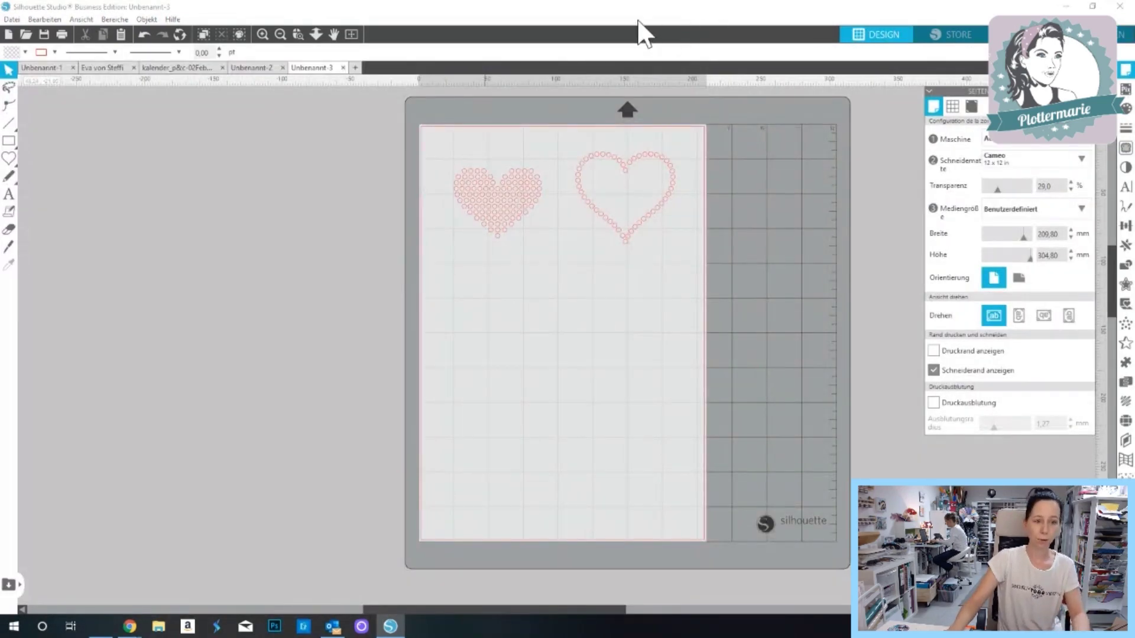
# - Switch back to the calendar page document and place the filled heart centrally inside the rhinestone outline heart
pyautogui.click(249, 69)
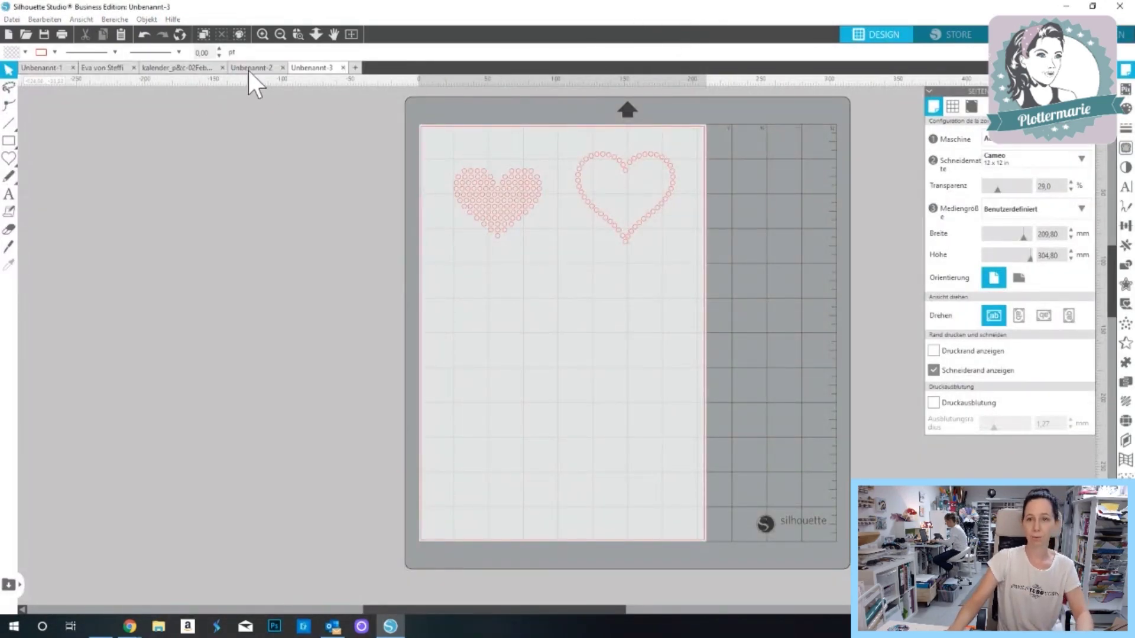
pyautogui.click(305, 362)
pyautogui.moveTo(322, 284); pyautogui.dragTo(541, 262)
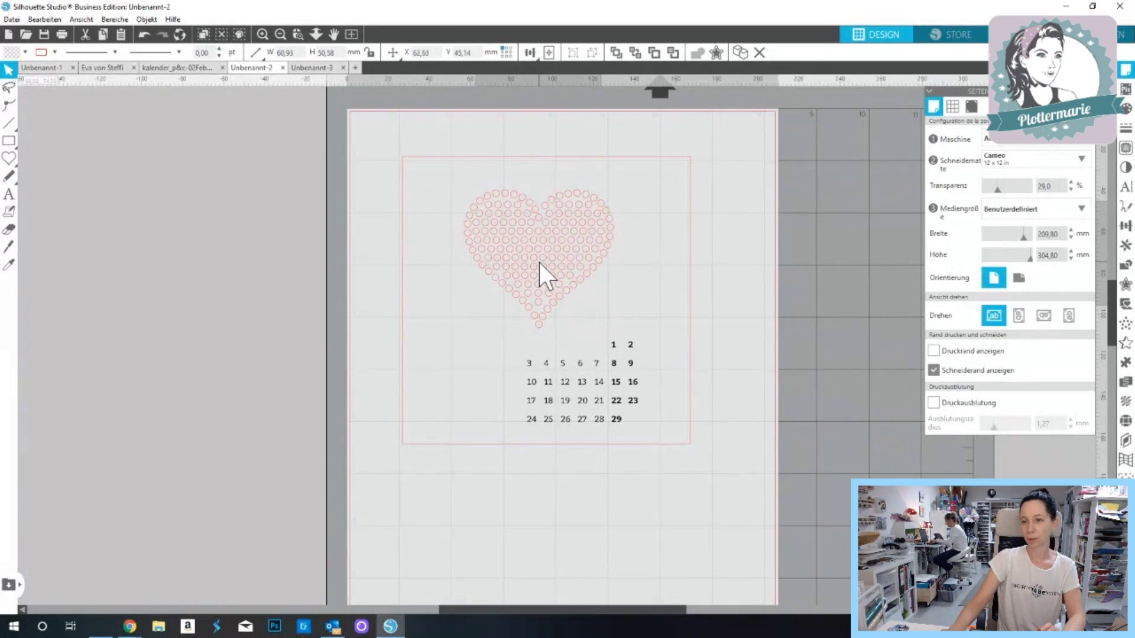
pyautogui.press('Escape')
# - Fill the inner heart's circles with magenta and the outline heart's circles with blue
pyautogui.click(555, 253)
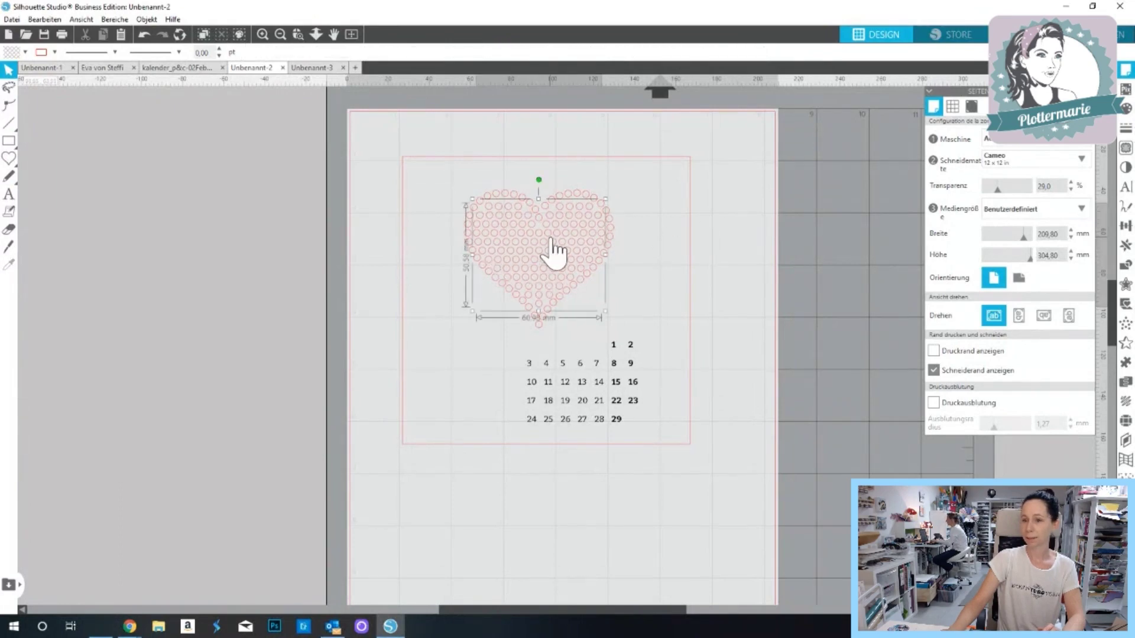
pyautogui.click(1125, 108)
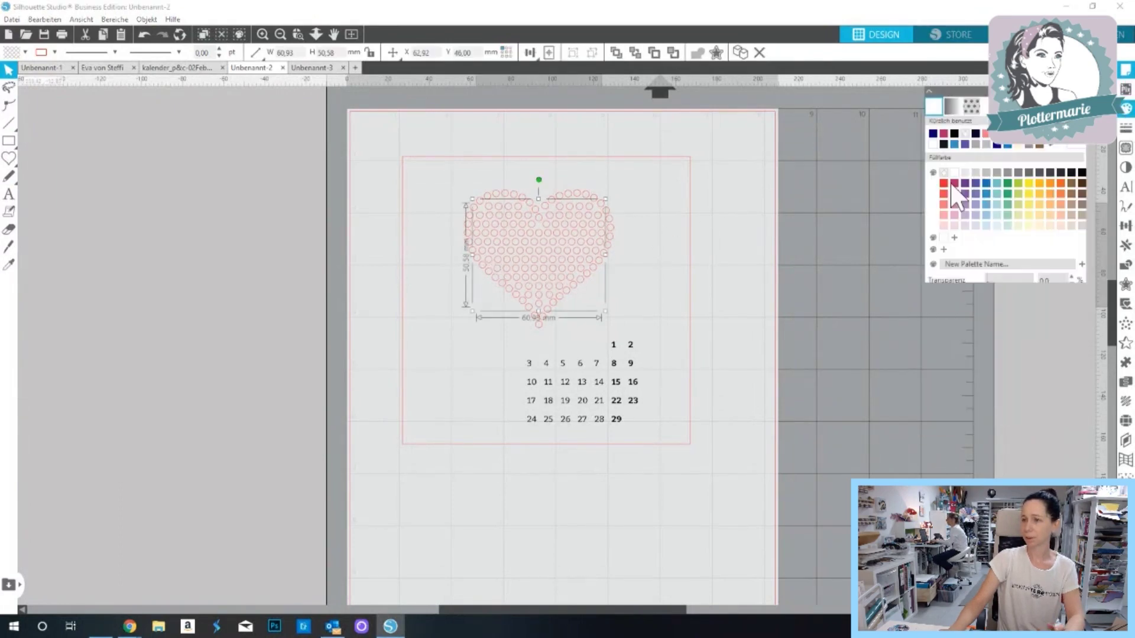
pyautogui.click(954, 183)
pyautogui.click(749, 253)
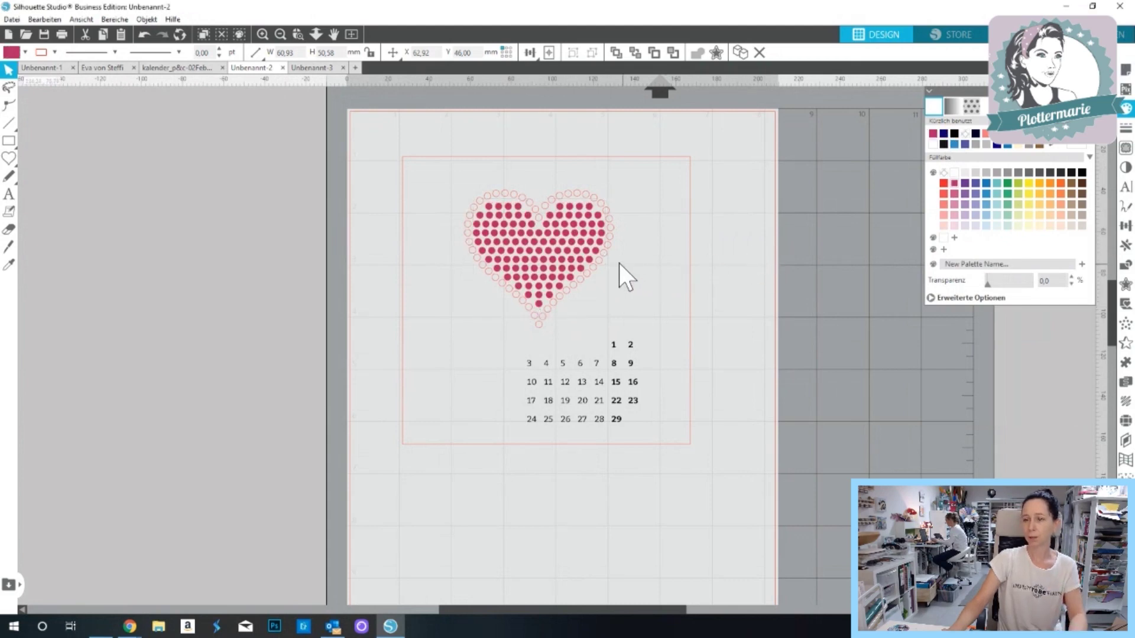
pyautogui.click(606, 262)
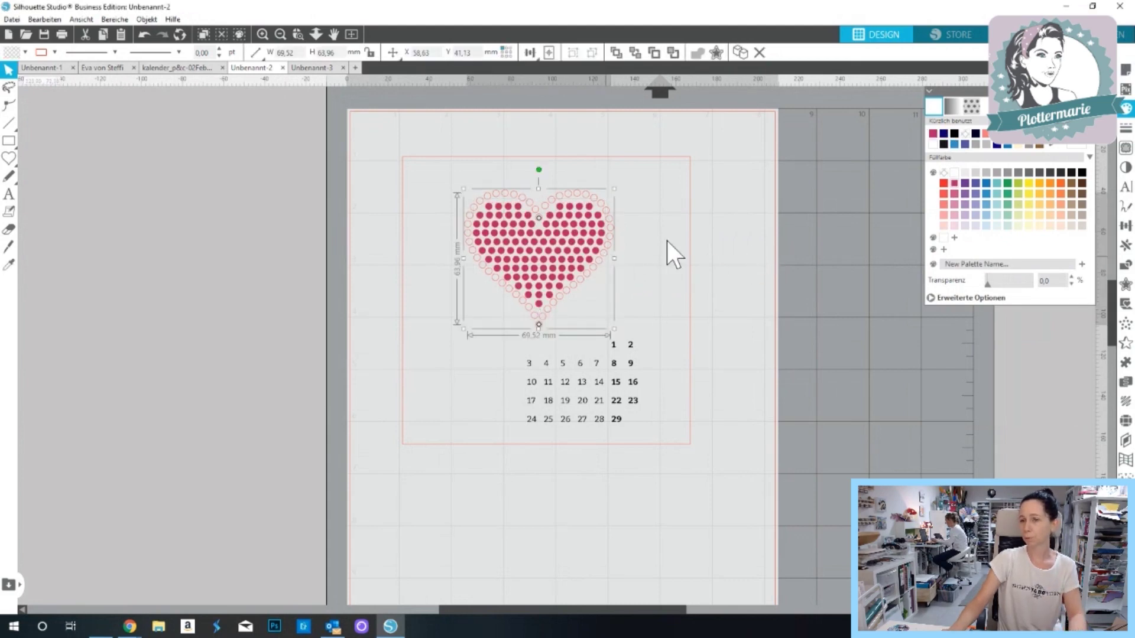
pyautogui.click(954, 144)
pyautogui.click(710, 304)
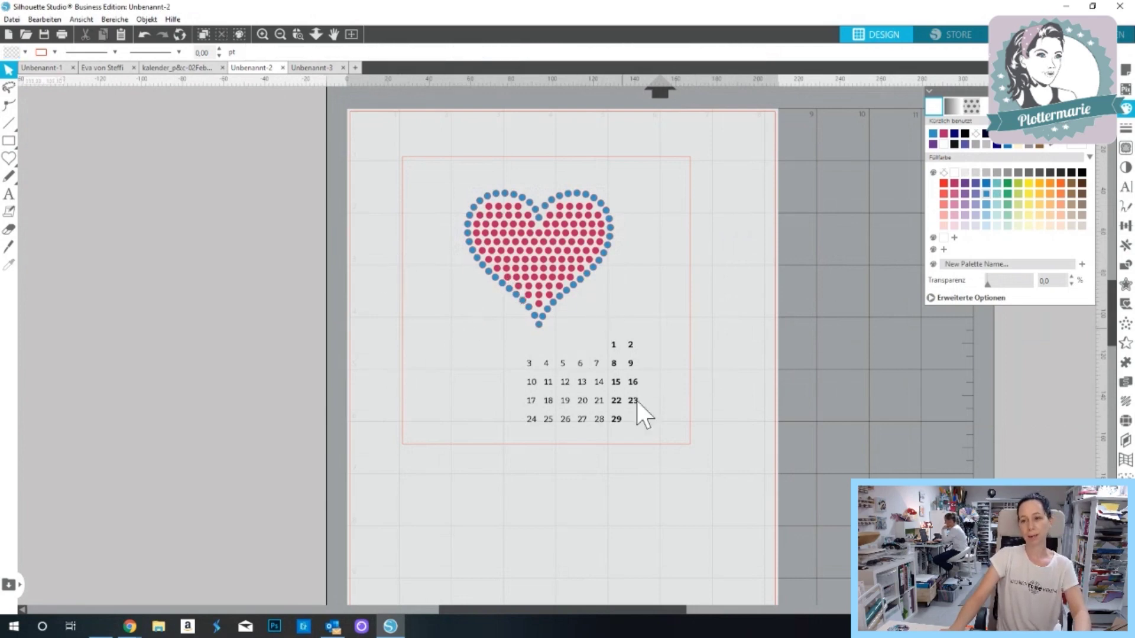
# - Add the text "2020" on the empty area beside the calendar page and select all its characters
pyautogui.click(9, 194)
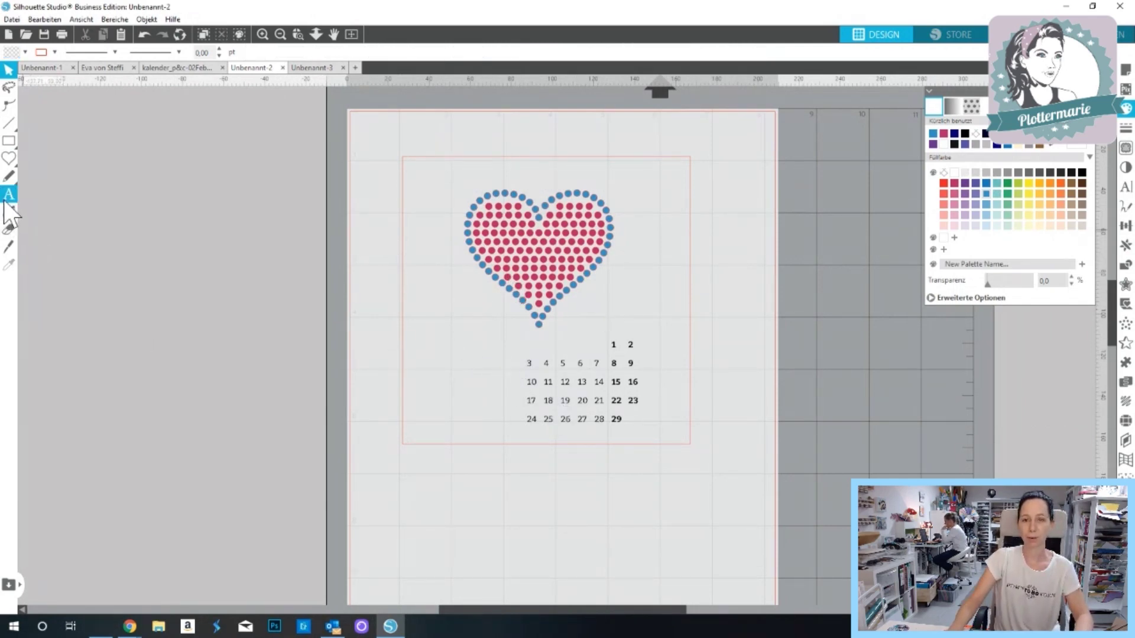
pyautogui.click(149, 315)
pyautogui.write('2020')
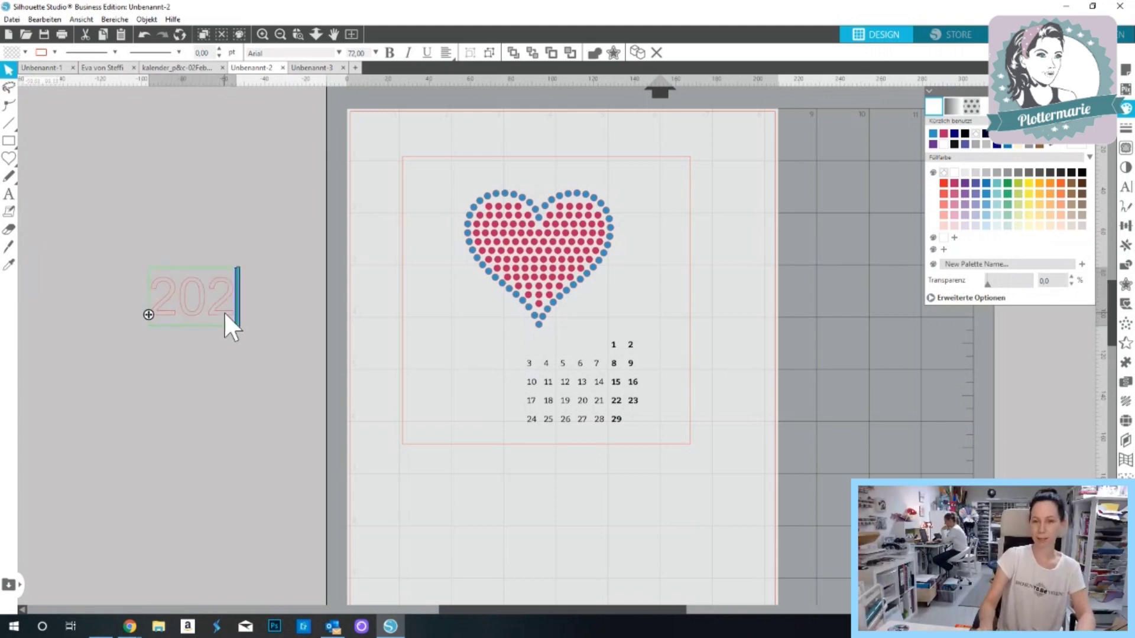
pyautogui.hotkey('ctrl', 'a')
pyautogui.press('Escape')
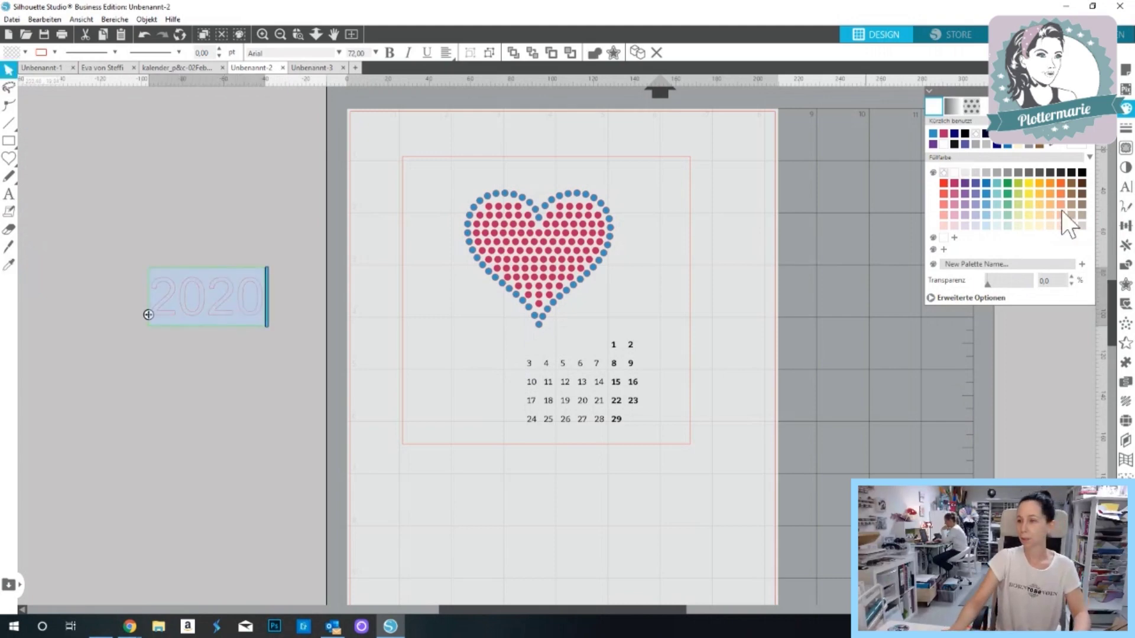
# - Try several fonts on the 2020 text and set it in bolddoodlefont
pyautogui.click(1126, 187)
pyautogui.click(997, 172)
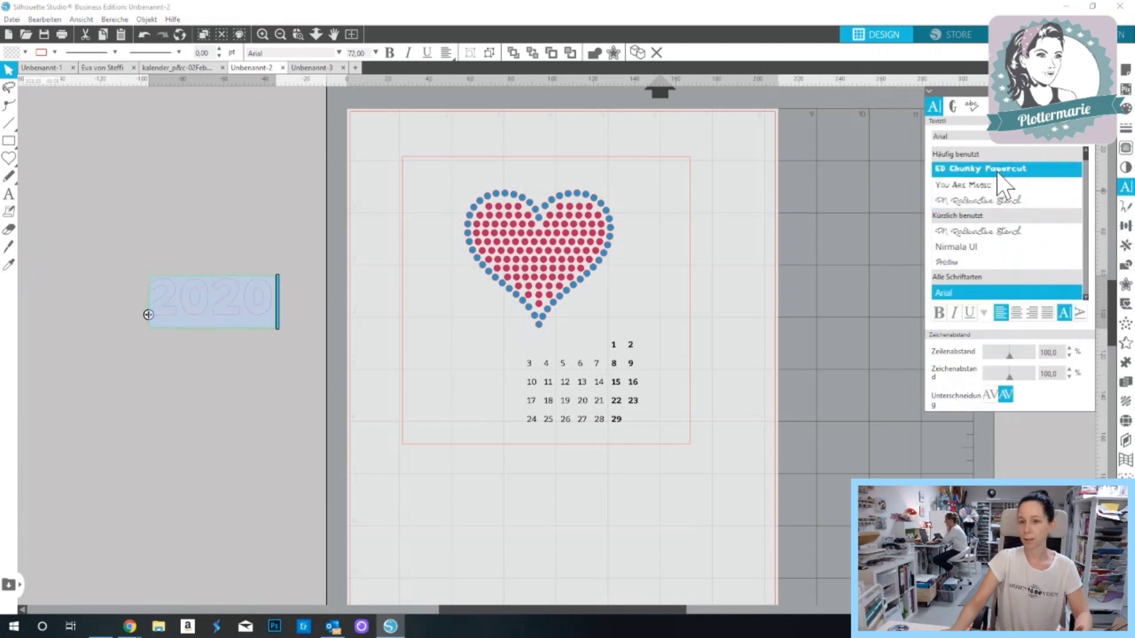
pyautogui.scroll(-3, 1003, 235)
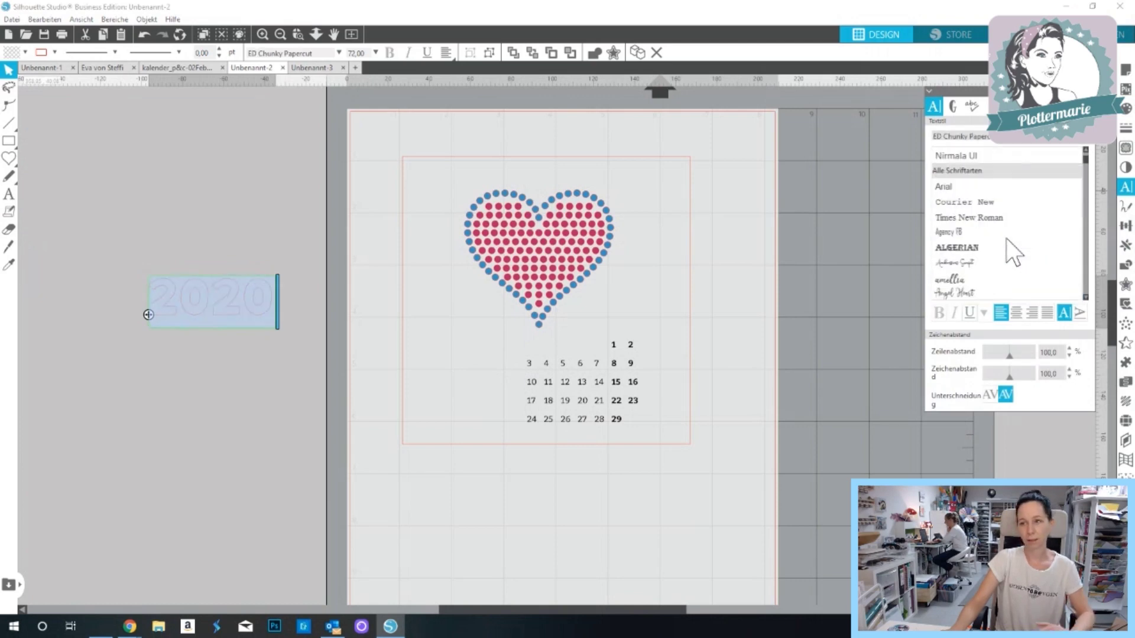
pyautogui.click(1002, 247)
pyautogui.scroll(-3, 1002, 247)
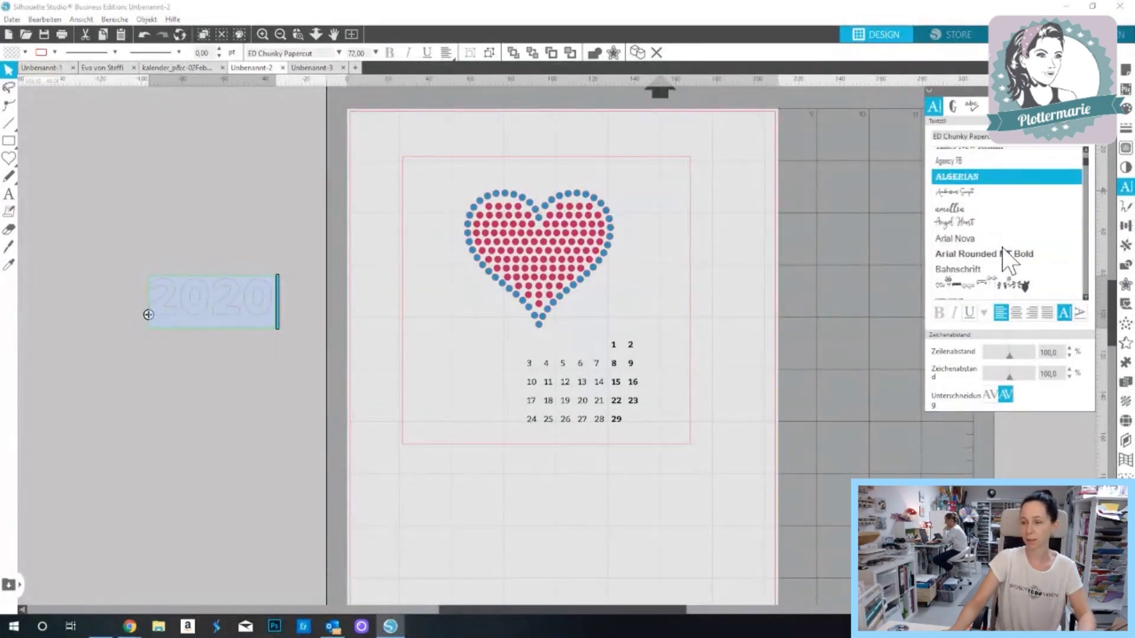
pyautogui.click(1003, 253)
pyautogui.scroll(-5, 1006, 260)
pyautogui.click(1003, 247)
pyautogui.scroll(-3, 1002, 251)
pyautogui.click(1001, 251)
pyautogui.click(1001, 218)
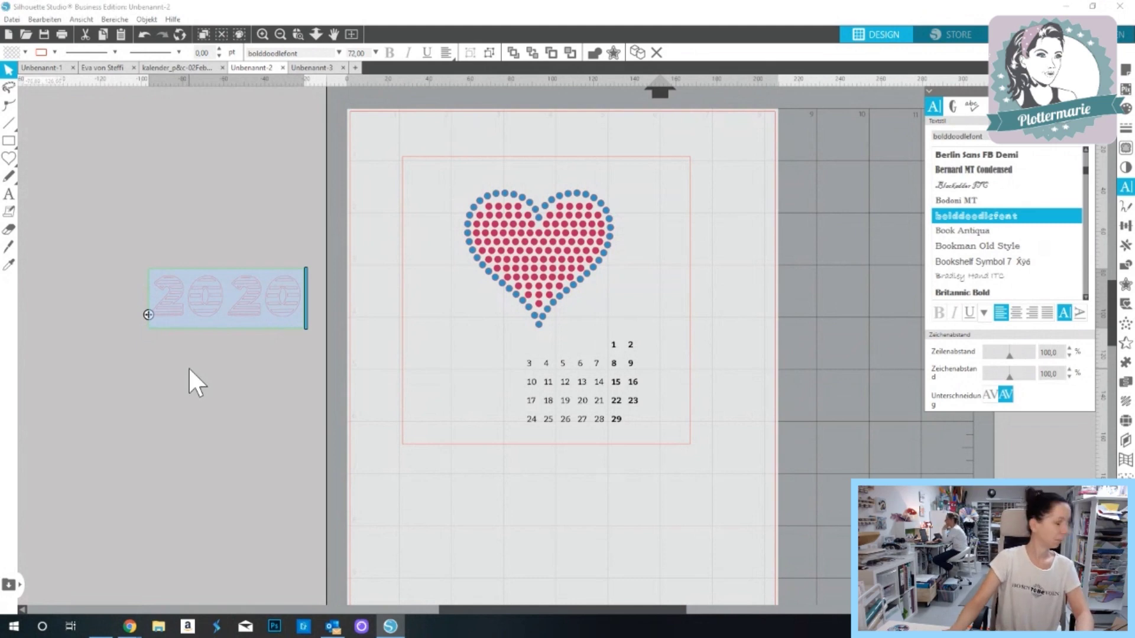
pyautogui.click(149, 343)
# - Give the 2020 text a black fill and a black line colour
pyautogui.click(210, 314)
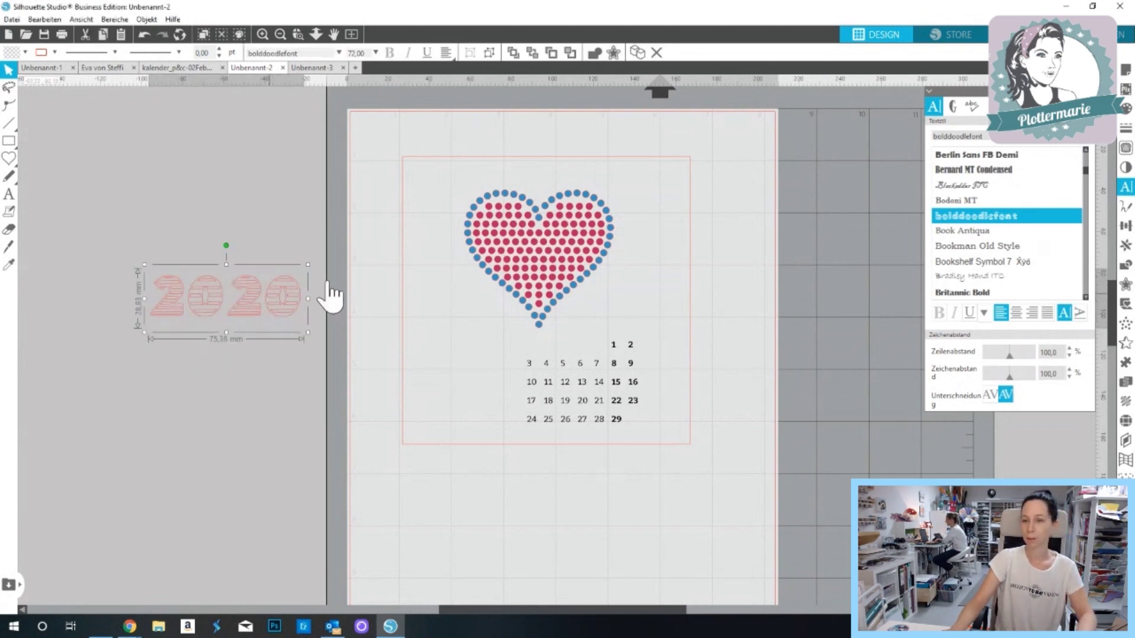
pyautogui.click(1126, 109)
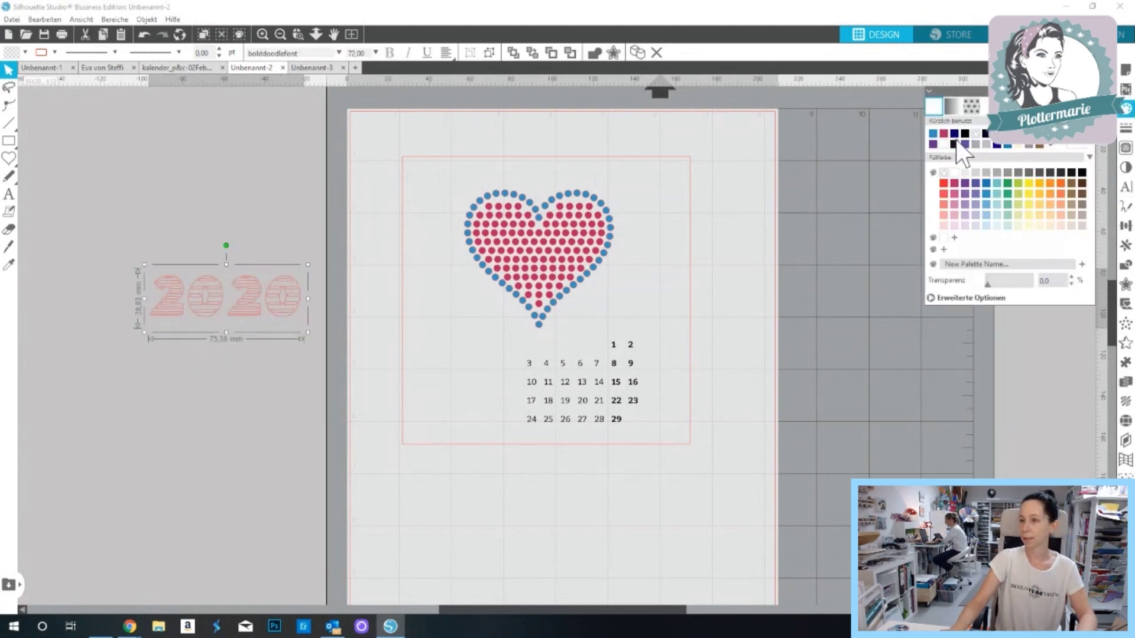
pyautogui.click(965, 134)
pyautogui.click(1126, 128)
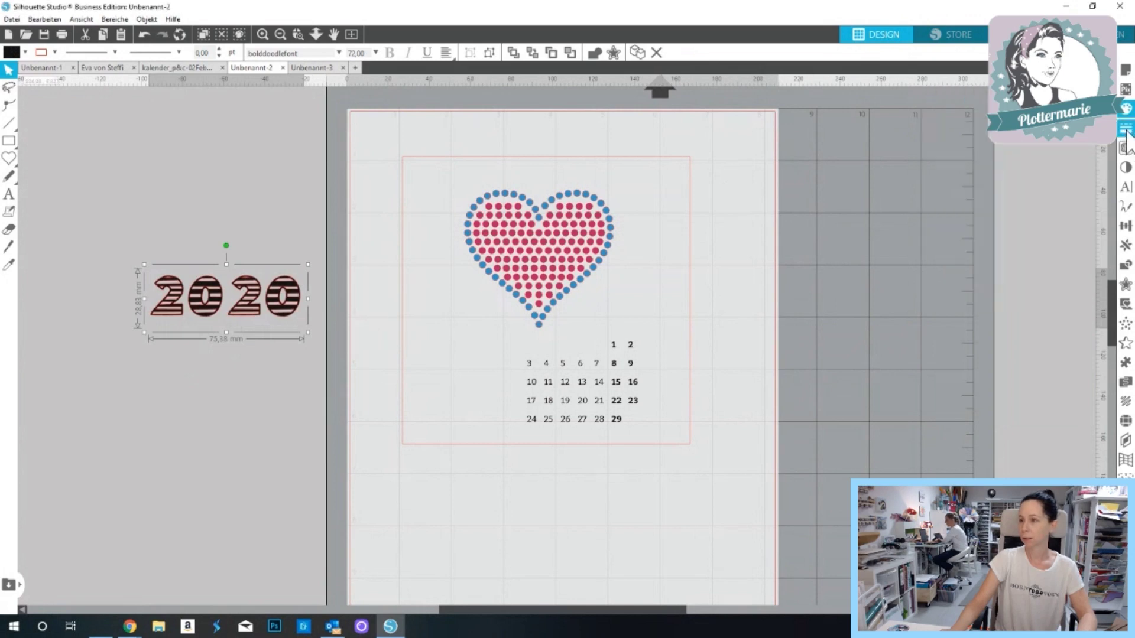
pyautogui.click(953, 109)
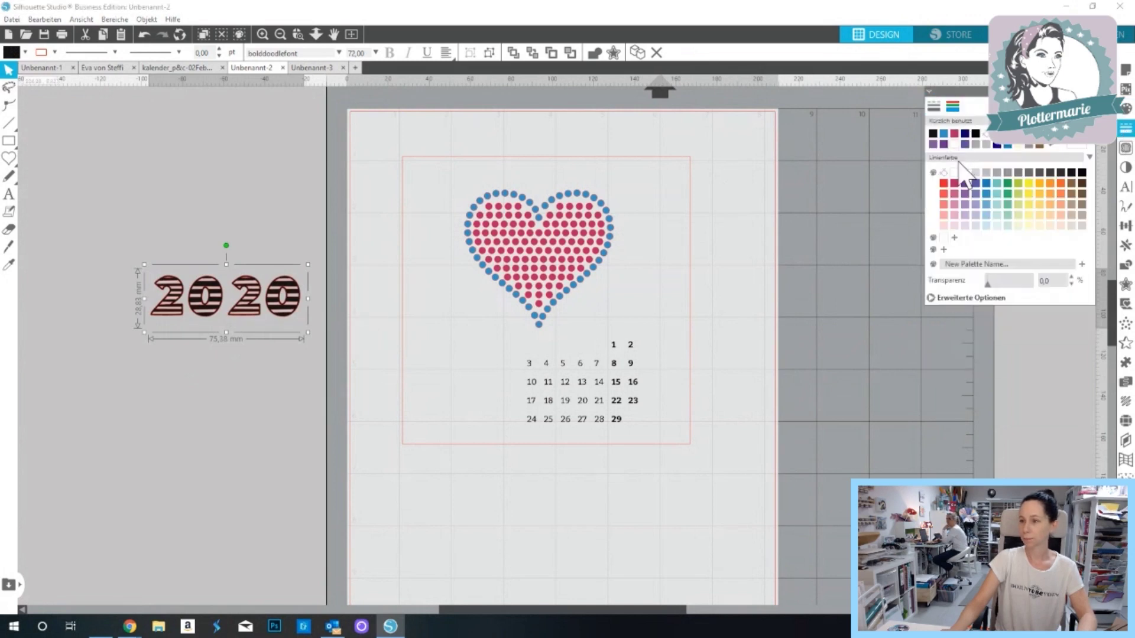
pyautogui.click(976, 134)
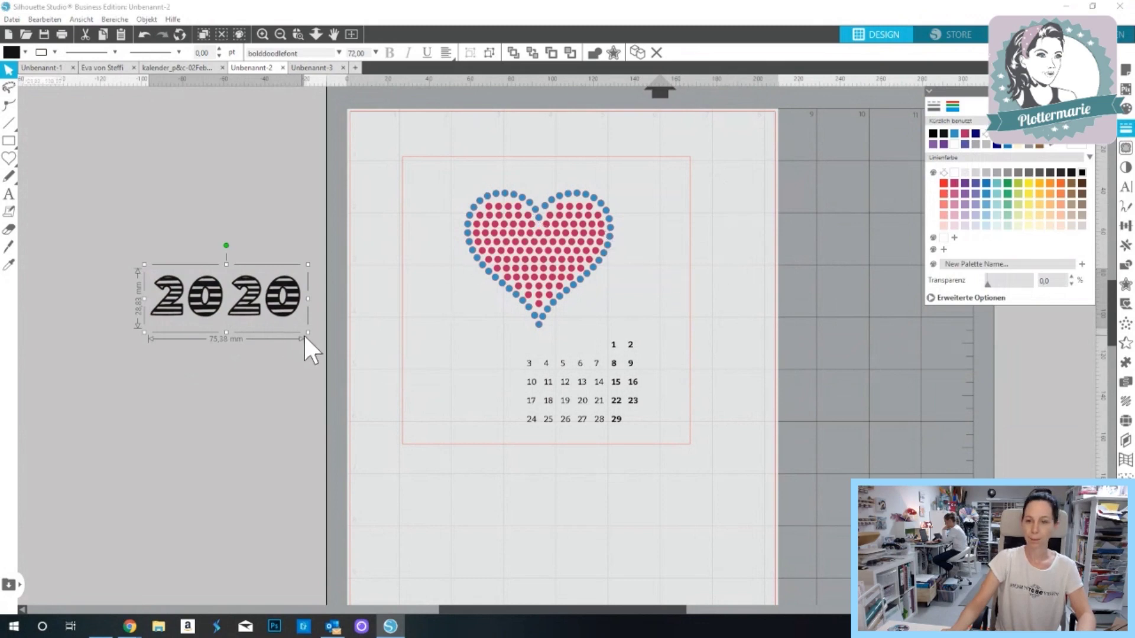
# - Scale the 2020 text to about 45 mm wide and place it tilted beside the calendar dates
pyautogui.moveTo(313, 338); pyautogui.dragTo(509, 343)
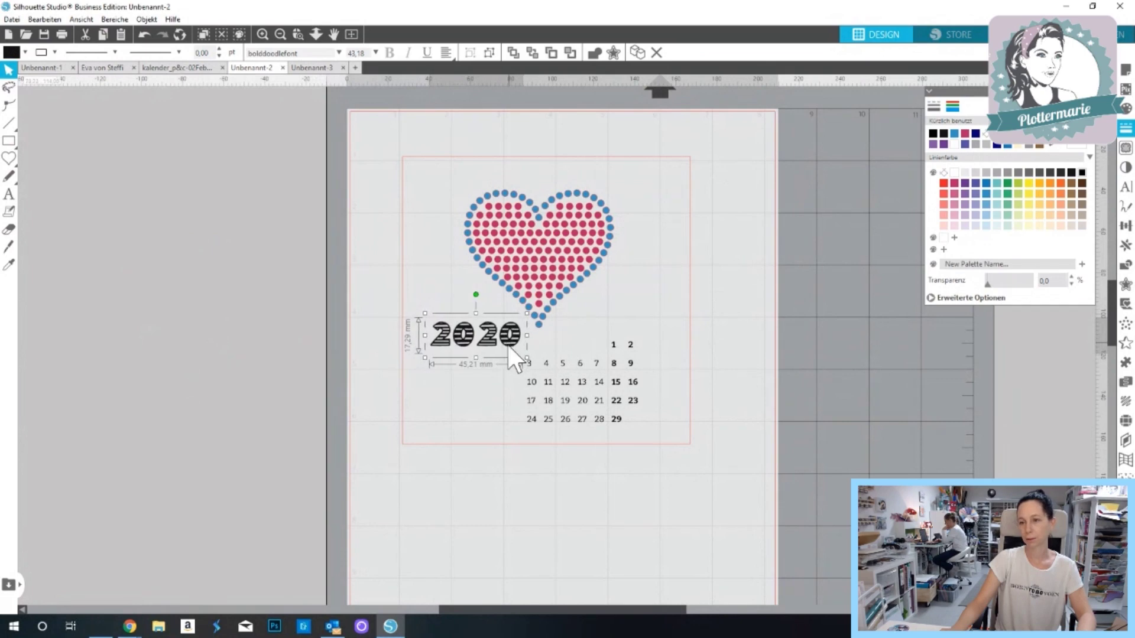
pyautogui.moveTo(477, 302); pyautogui.dragTo(484, 379)
pyautogui.click(336, 294)
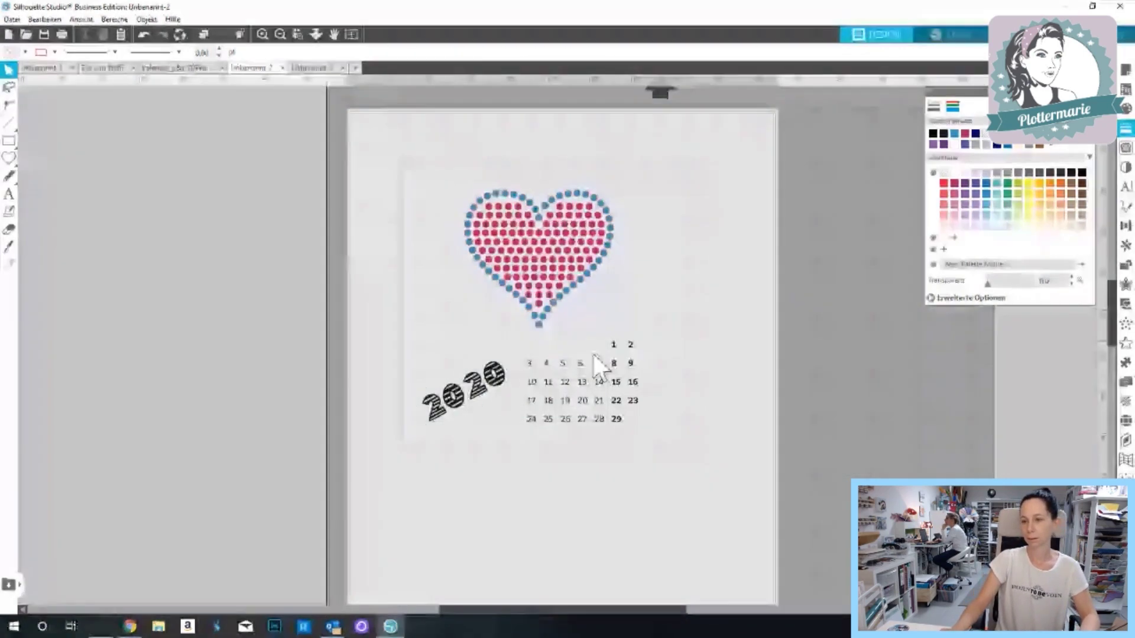
# - Shift the date grid towards the frame's right edge, then straighten the 2020 text horizontally and move it closer to the dates
pyautogui.moveTo(593, 354); pyautogui.dragTo(619, 421)
pyautogui.click(477, 384)
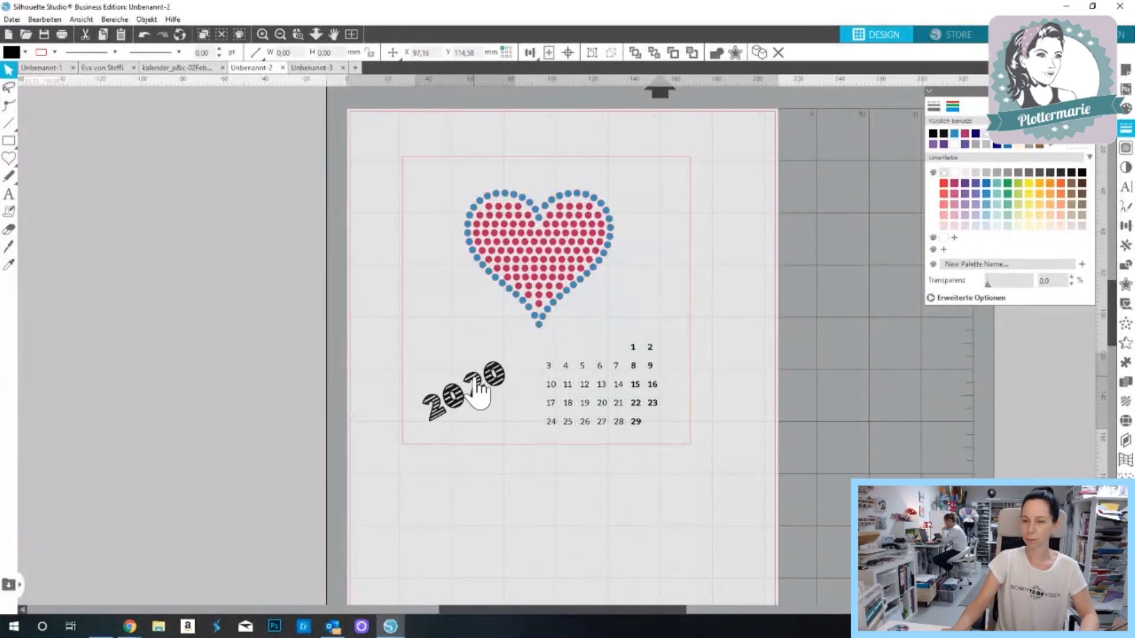
pyautogui.click(460, 387)
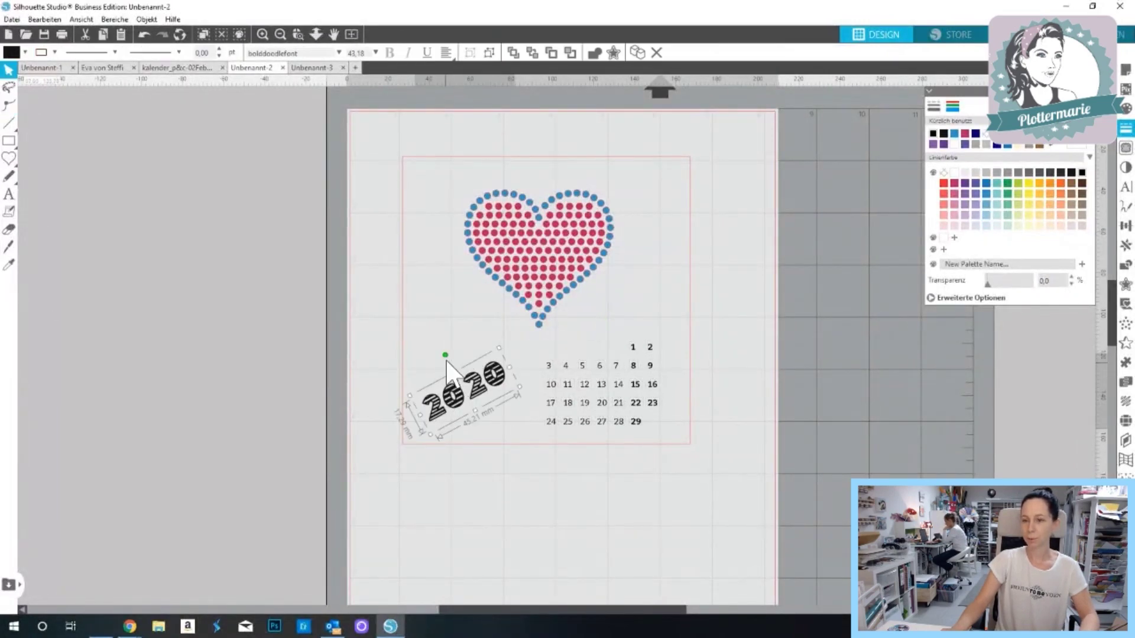
pyautogui.moveTo(450, 360); pyautogui.dragTo(464, 353)
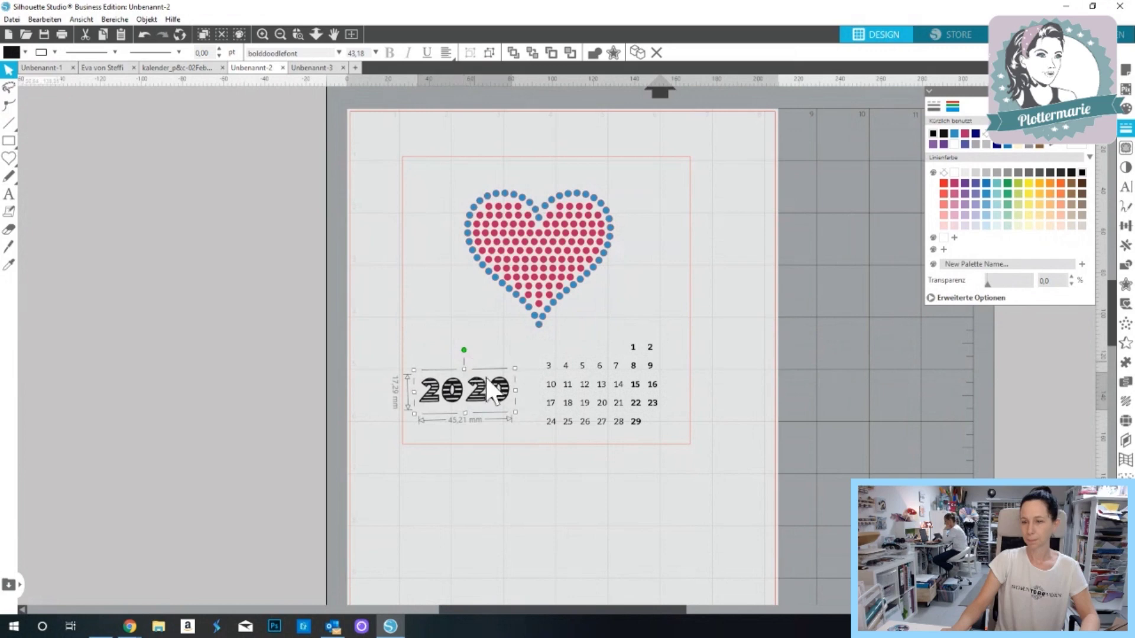
pyautogui.moveTo(475, 392); pyautogui.dragTo(489, 394)
pyautogui.click(375, 292)
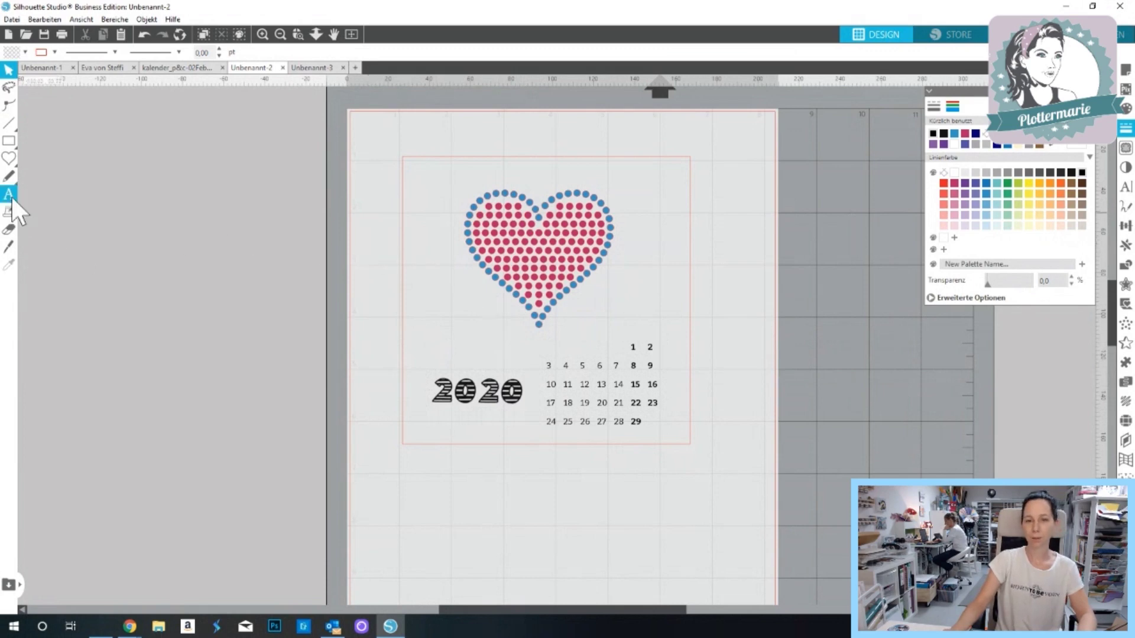
# - Add the text "FEBRUAR" beside the page, narrow its text box so the letters stack vertically, and centre them
pyautogui.click(208, 198)
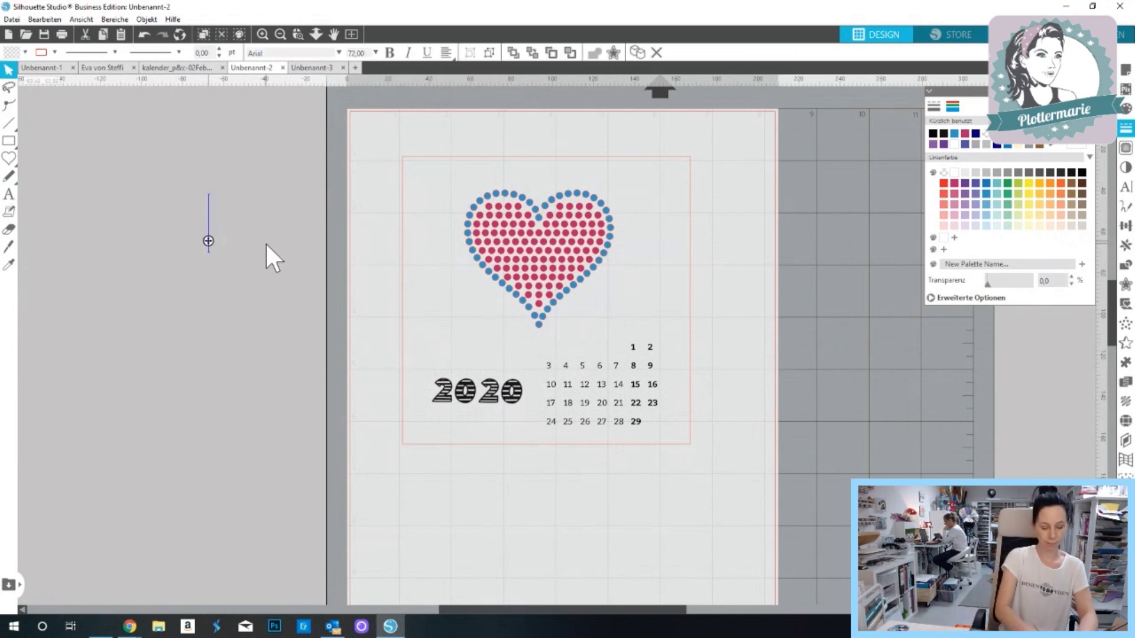
pyautogui.write('FE')
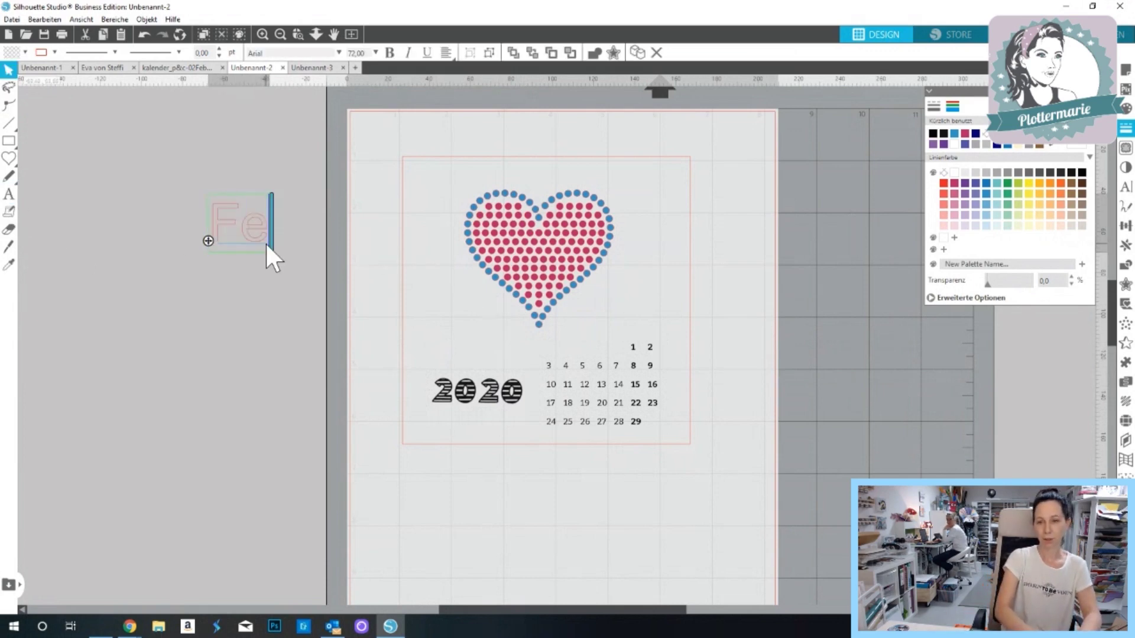
pyautogui.write('BRUAR')
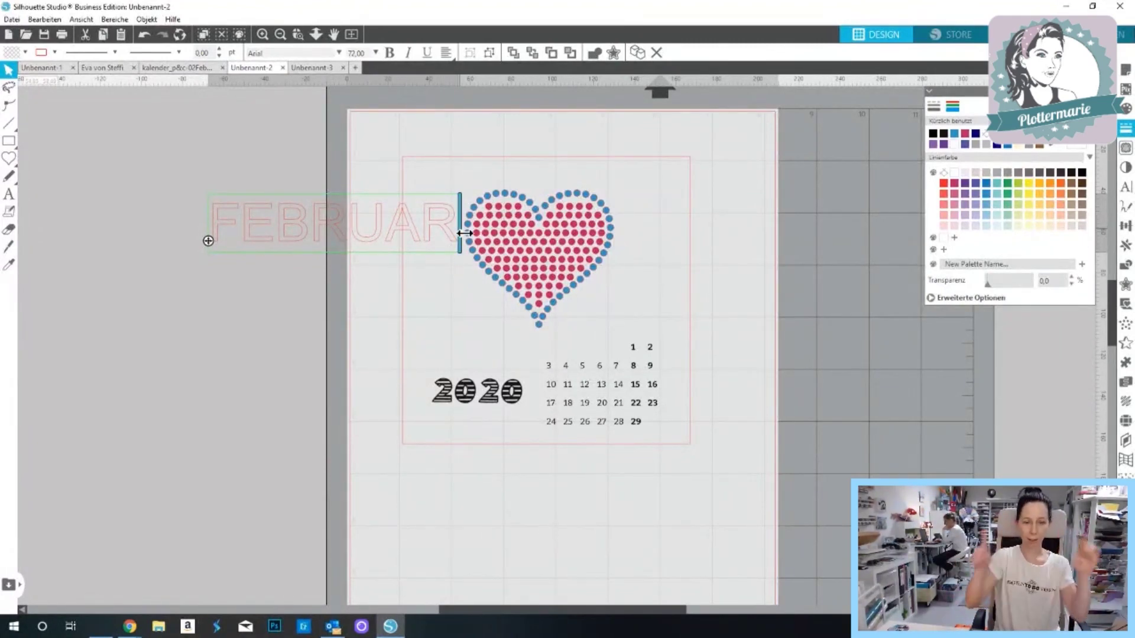
pyautogui.moveTo(459, 232); pyautogui.dragTo(265, 244)
pyautogui.scroll(-1, 303, 392)
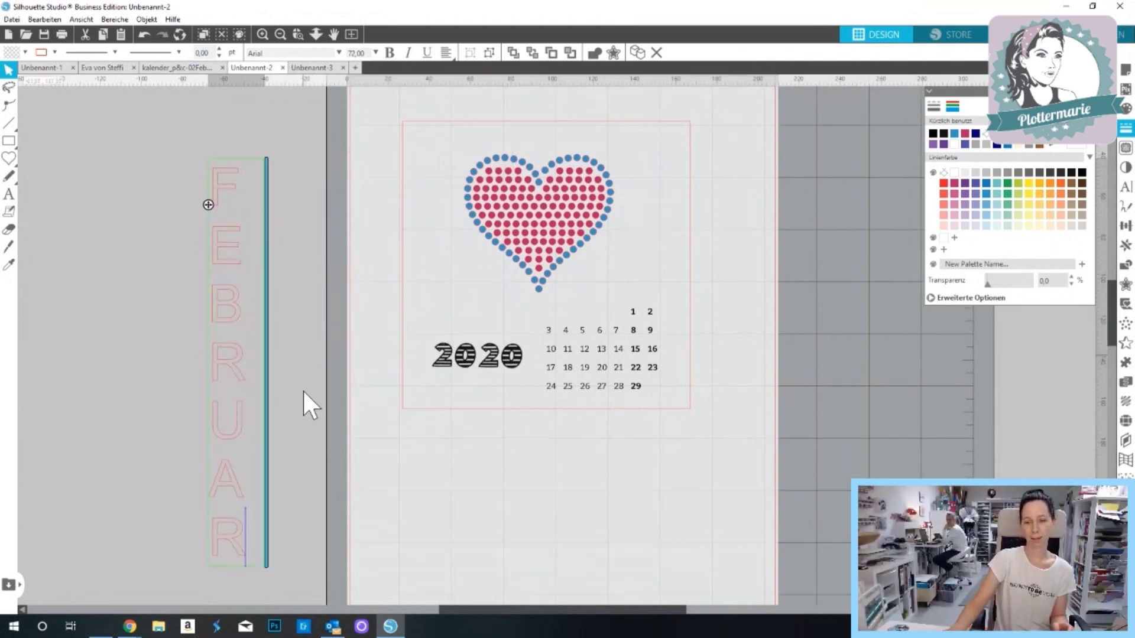
pyautogui.click(1127, 188)
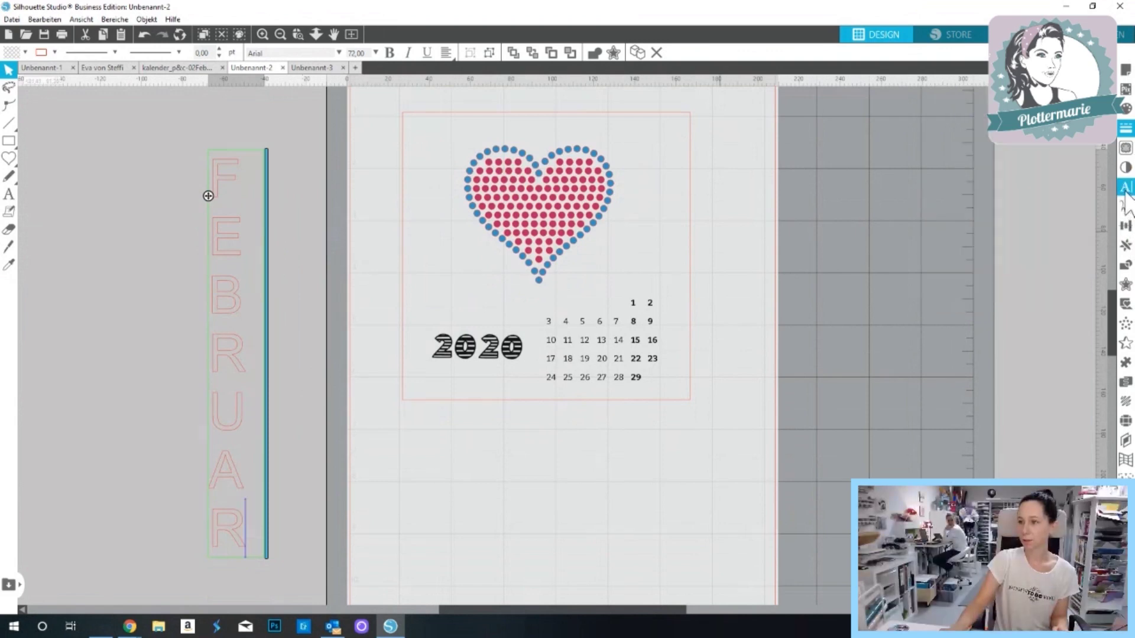
pyautogui.click(1018, 315)
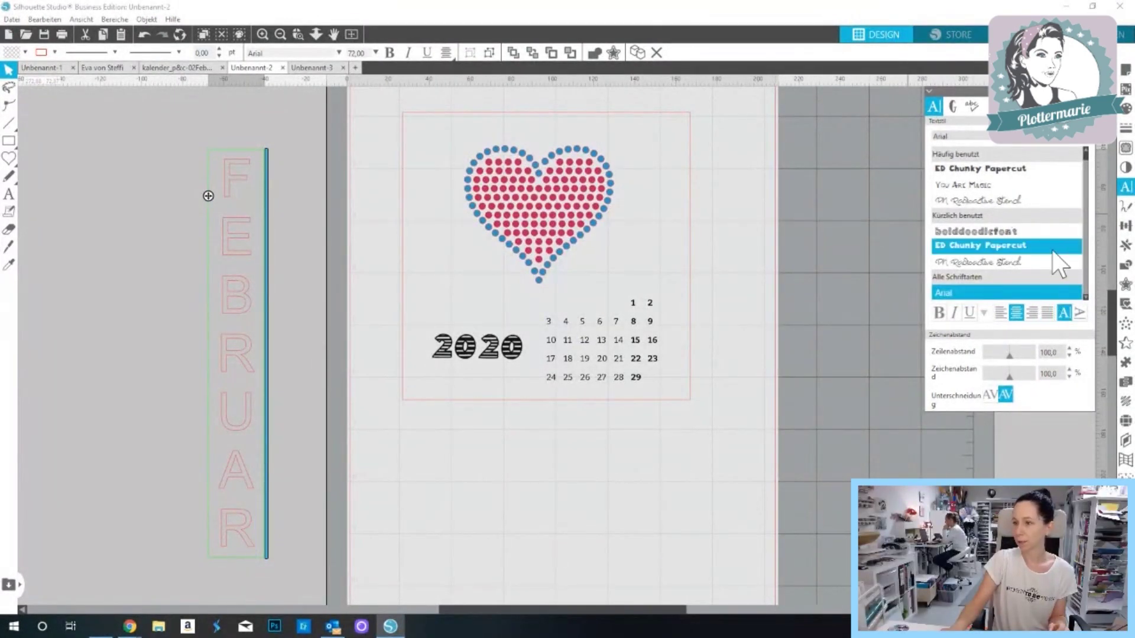
# - Change the font of all the FEBRUAR letters to bolddoodlefont
pyautogui.click(1025, 236)
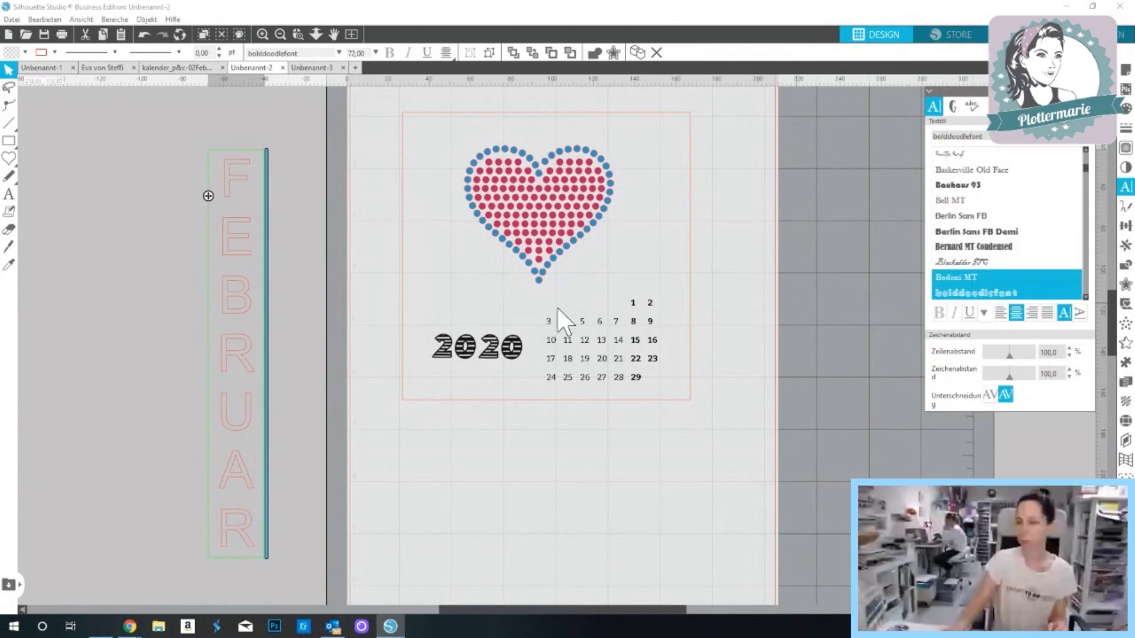
pyautogui.click(247, 304)
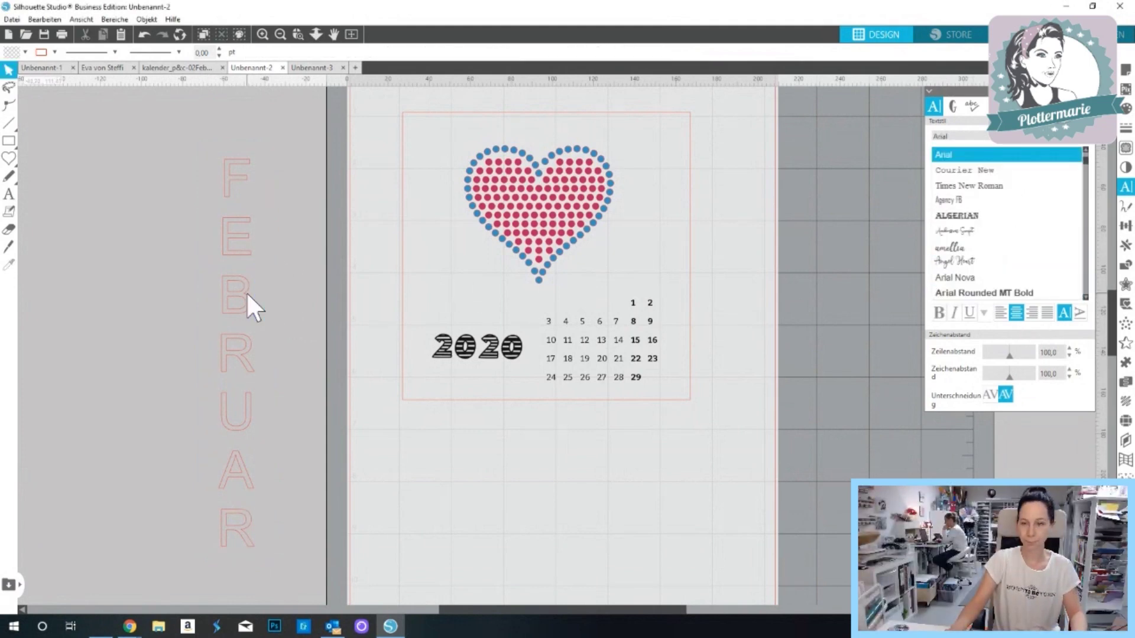
pyautogui.click(247, 295)
pyautogui.doubleClick(247, 295)
pyautogui.hotkey('ctrl', 'a')
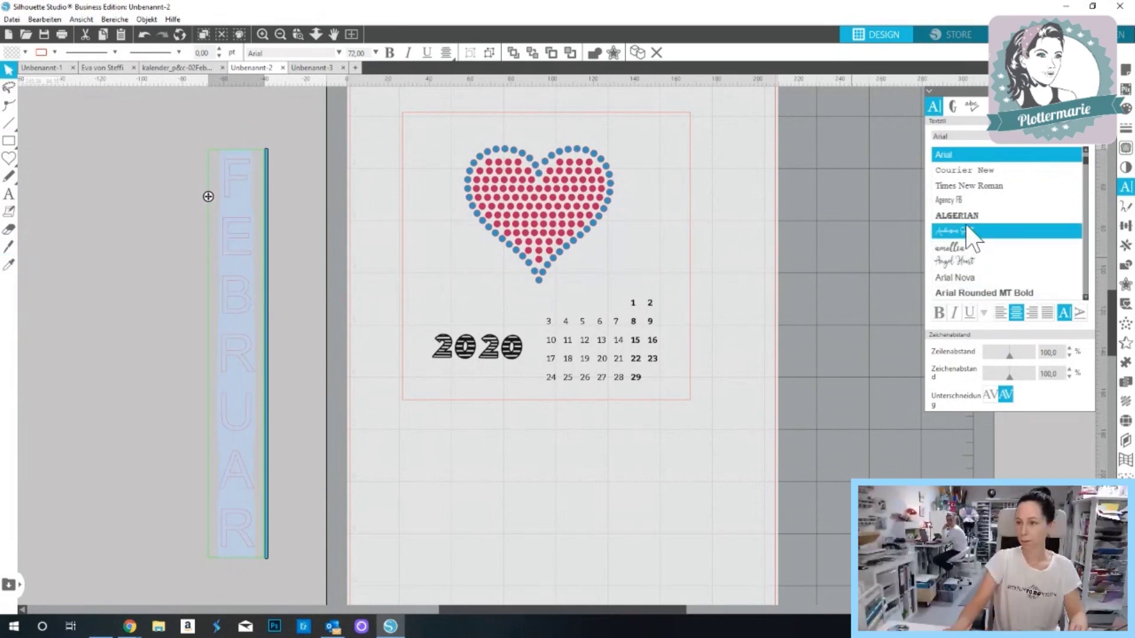
pyautogui.scroll(3, 981, 217)
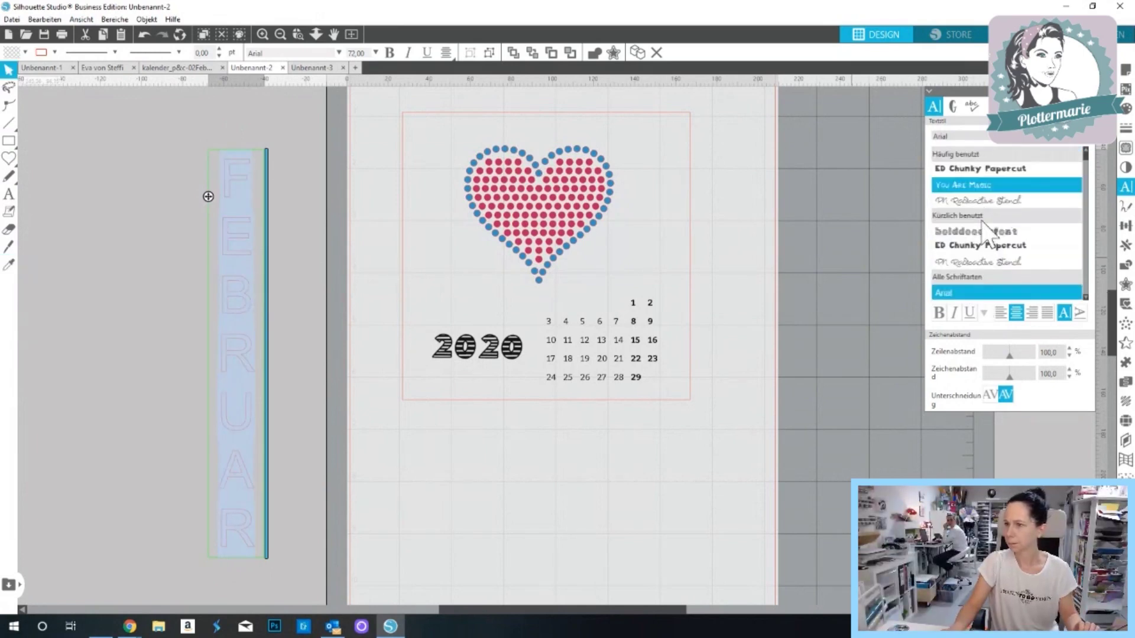
pyautogui.click(988, 231)
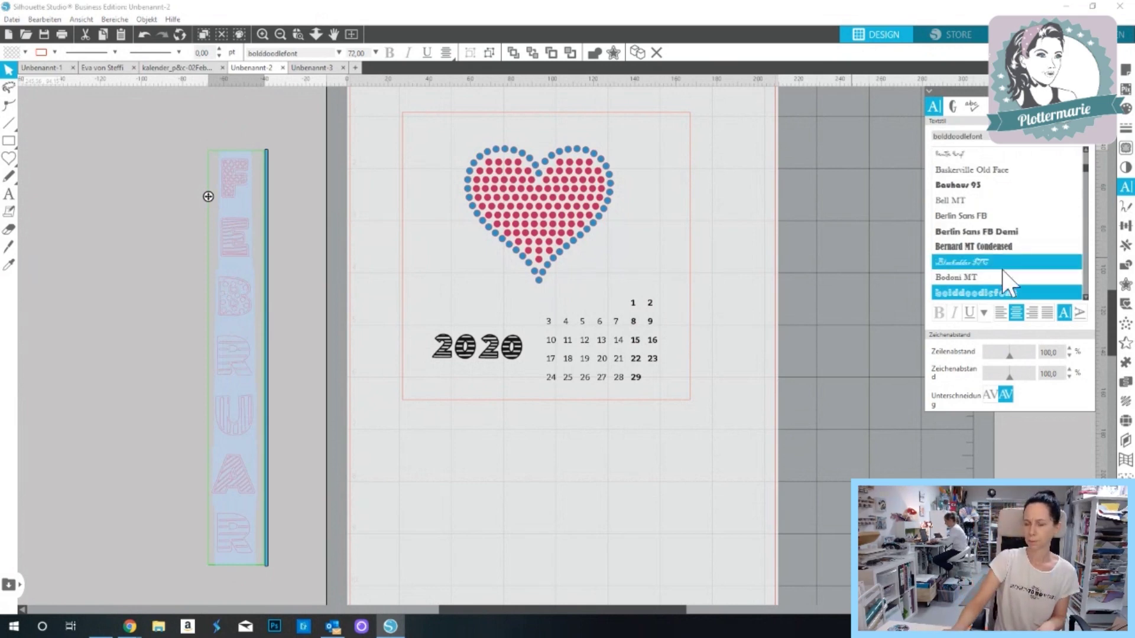
# - Try tightening the FEBRUAR text by reducing its character spacing to 45 %
pyautogui.click(1069, 377)
pyautogui.click(1069, 377)
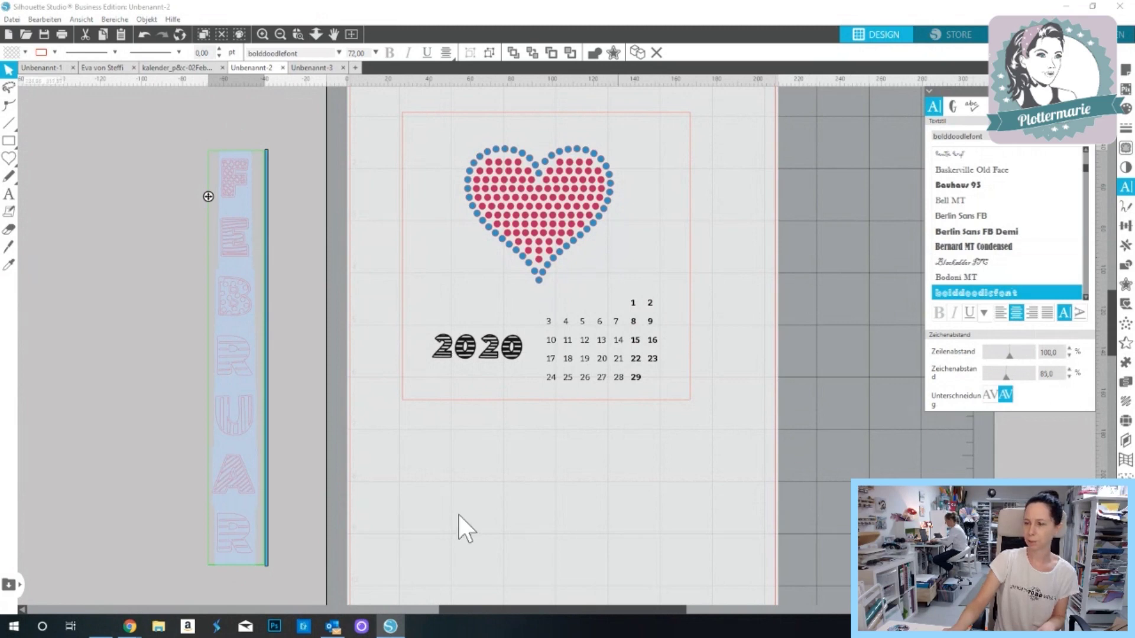
pyautogui.click(270, 409)
pyautogui.click(228, 436)
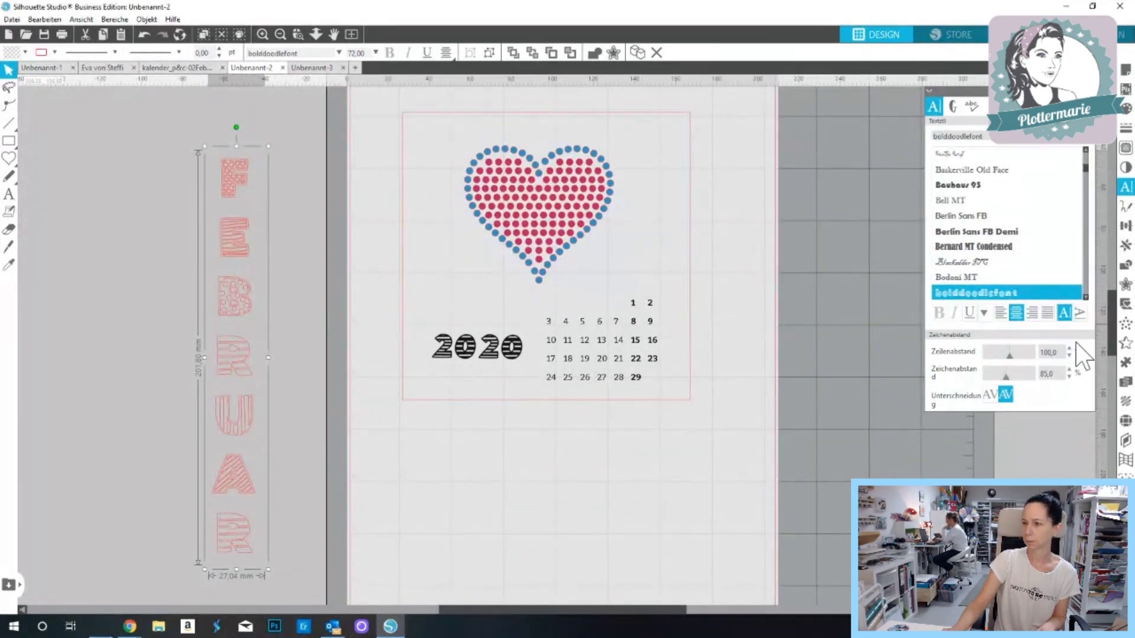
pyautogui.click(1069, 377)
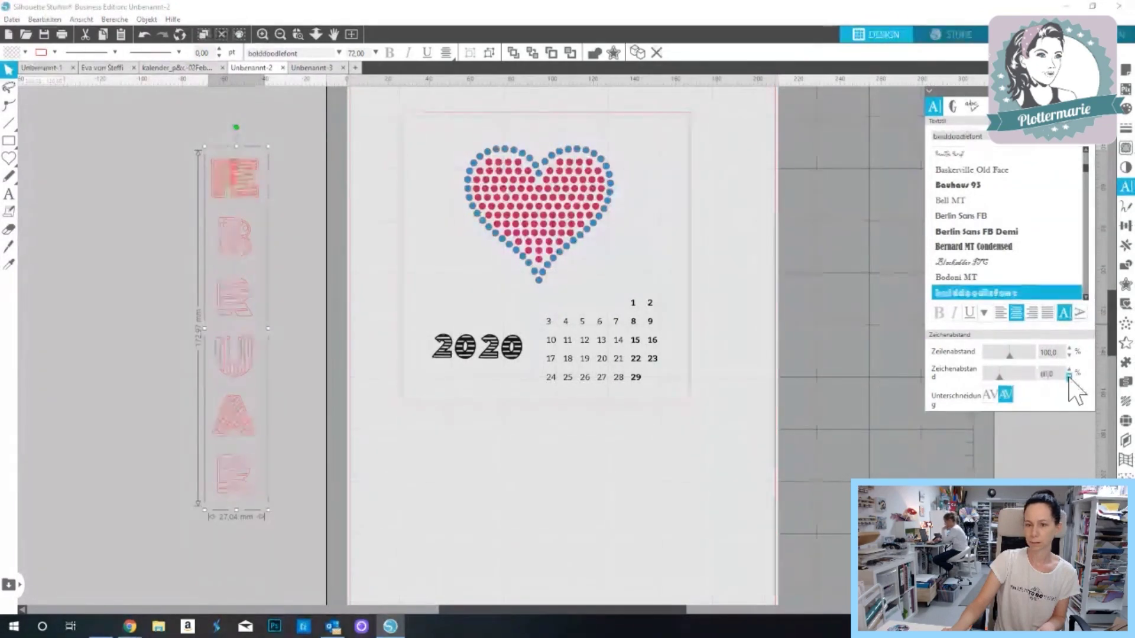
pyautogui.click(1069, 376)
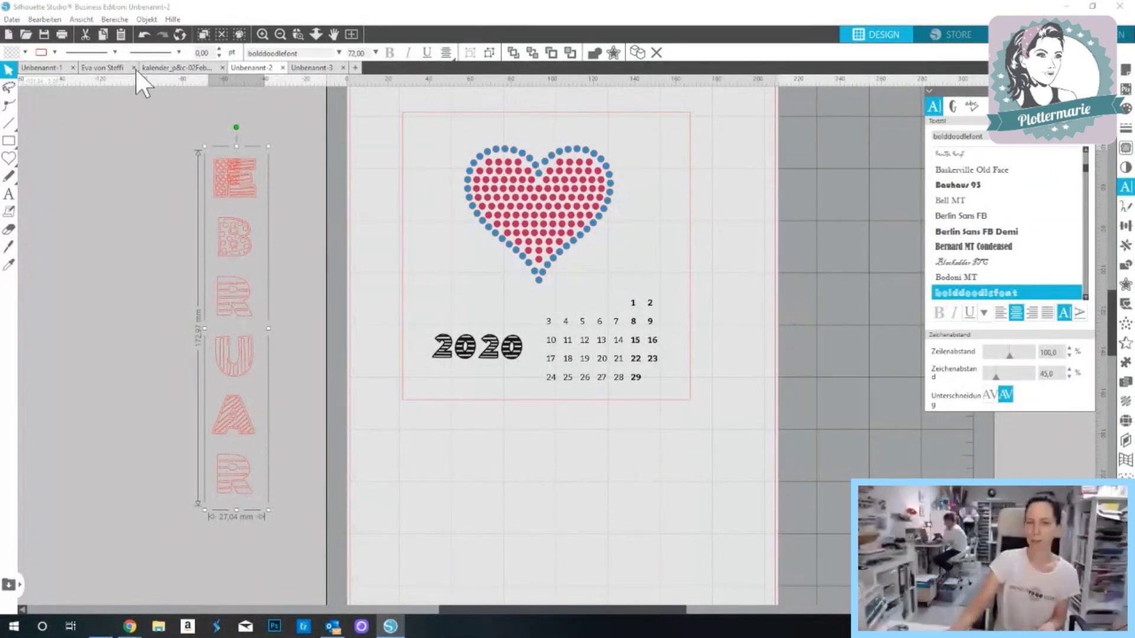
# - Undo the last character-spacing reductions on the FEBRUAR text
pyautogui.click(143, 35)
pyautogui.click(142, 35)
pyautogui.click(142, 35)
pyautogui.click(142, 35)
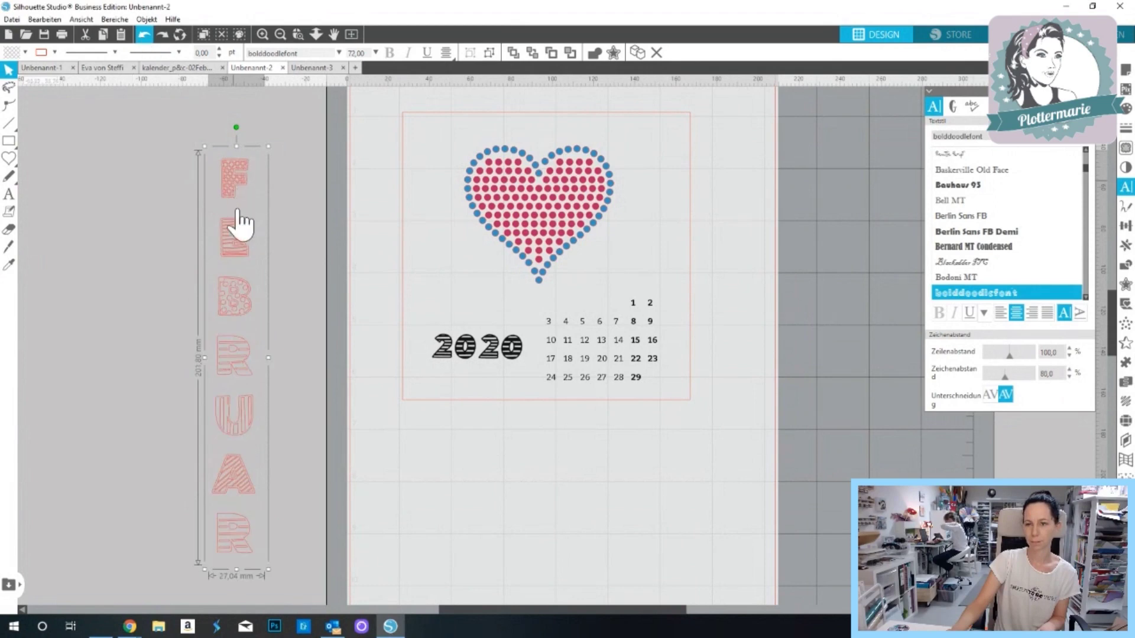
# - Reduce the line spacing of the stacked FEBRUAR text to 75 %
pyautogui.click(1070, 357)
pyautogui.click(1069, 357)
pyautogui.click(1069, 357)
pyautogui.click(1069, 357)
pyautogui.click(1070, 357)
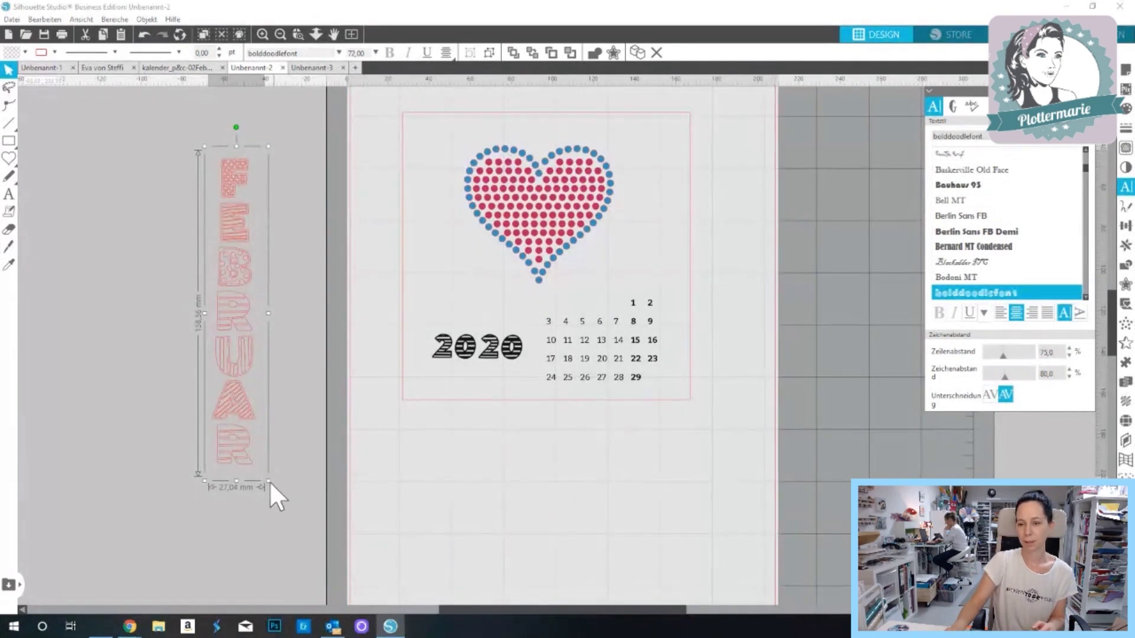
# - Move the 2020 text directly above the dates, and place the FEBRUAR text beside the heart, scaled to about 20 mm wide
pyautogui.moveTo(269, 481); pyautogui.dragTo(258, 391)
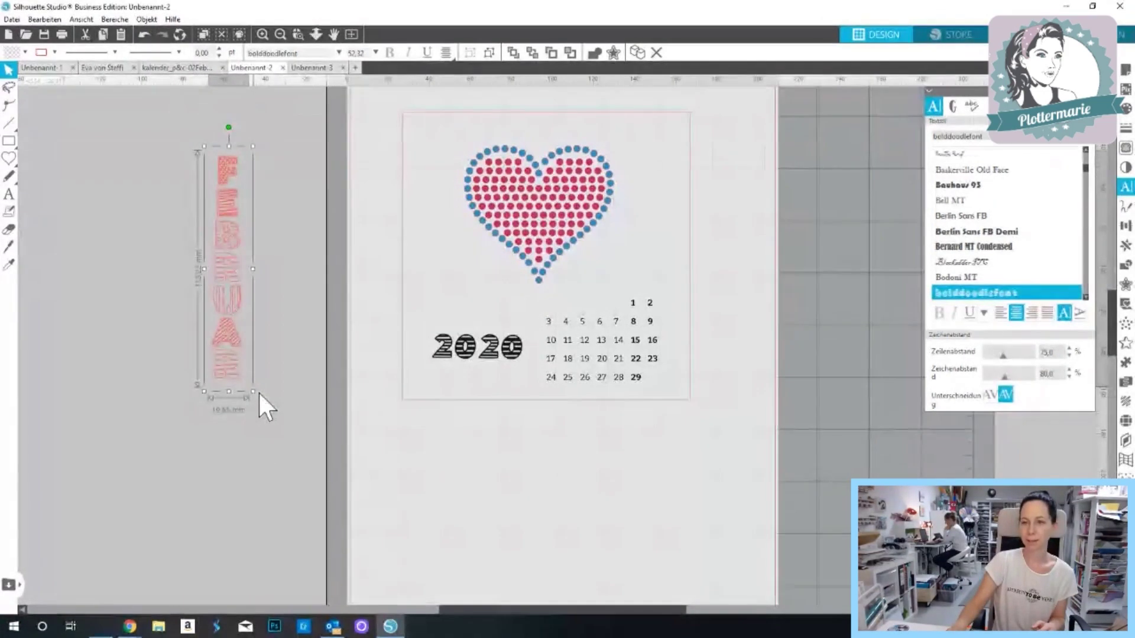
pyautogui.moveTo(512, 355); pyautogui.dragTo(648, 278)
pyautogui.moveTo(215, 321); pyautogui.dragTo(426, 283)
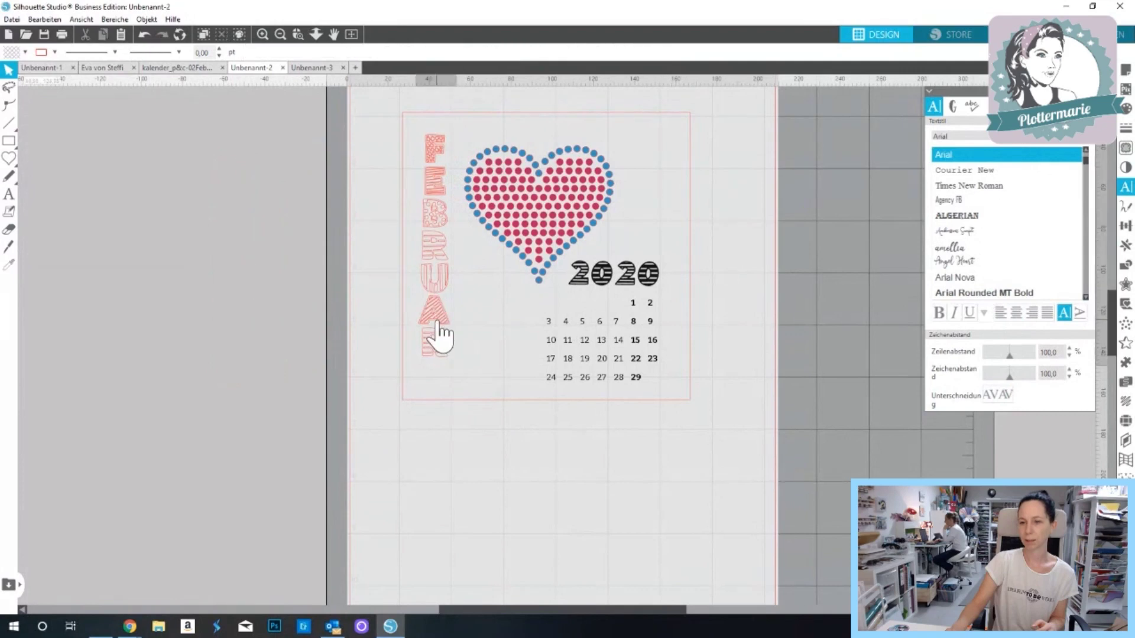
pyautogui.moveTo(466, 375); pyautogui.dragTo(467, 379)
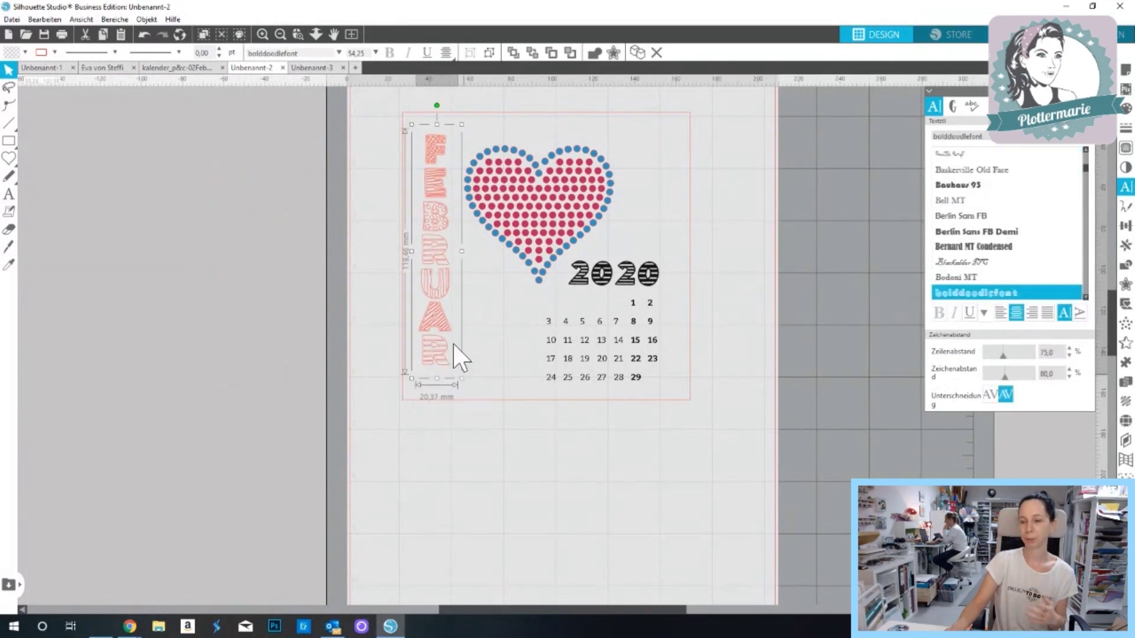
# - Give the FEBRUAR text a black fill and a black line colour
pyautogui.click(1126, 108)
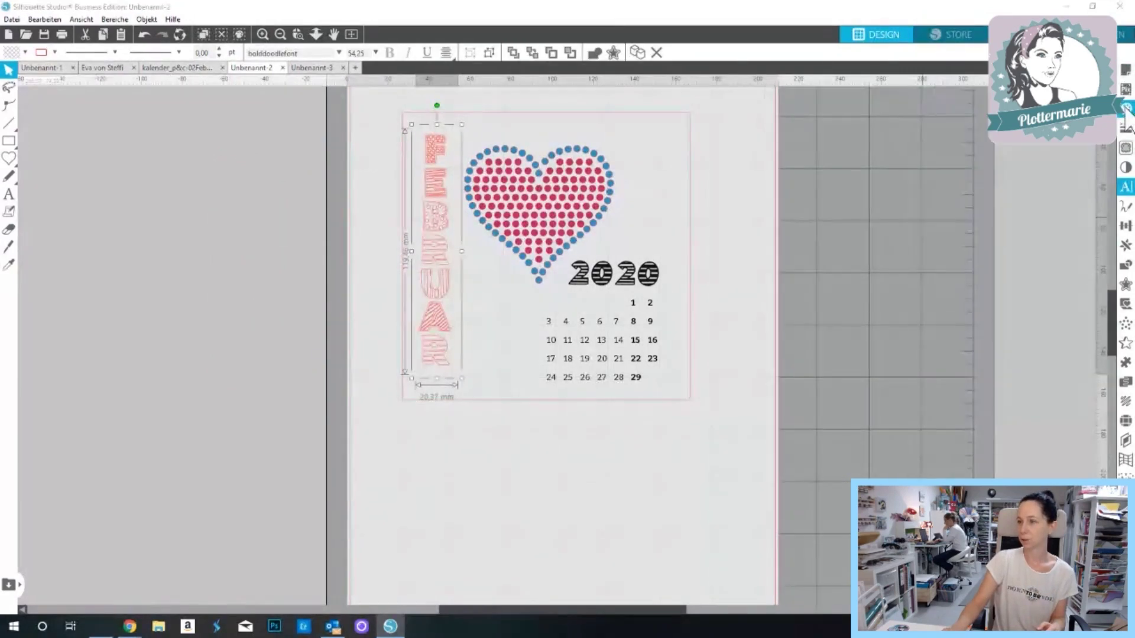
pyautogui.click(935, 133)
pyautogui.click(1126, 127)
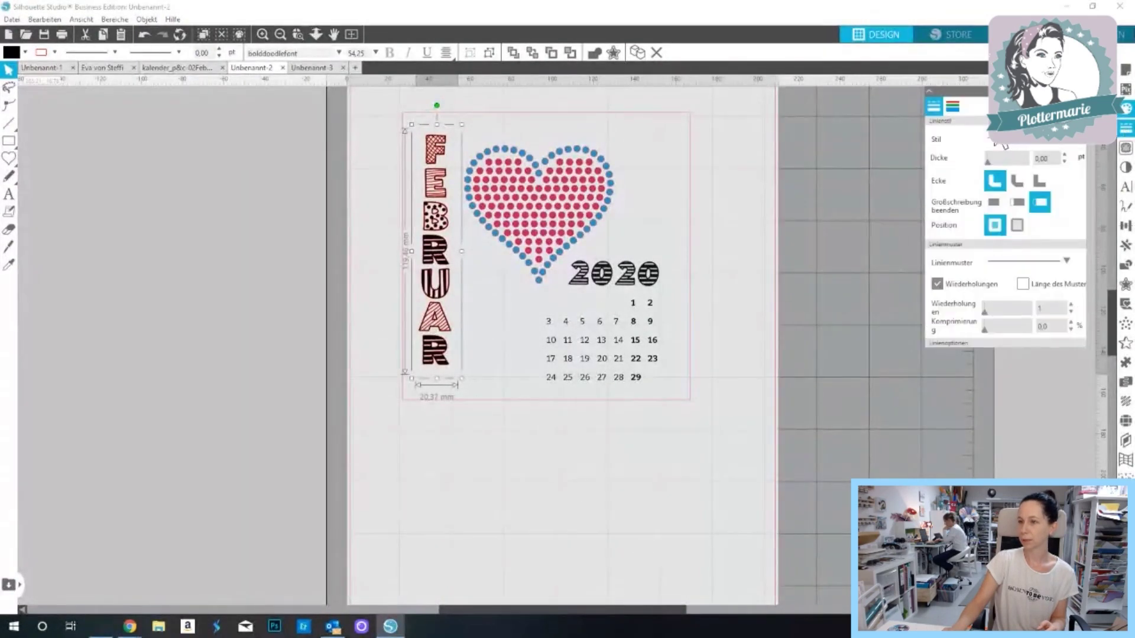
pyautogui.click(953, 107)
pyautogui.click(934, 134)
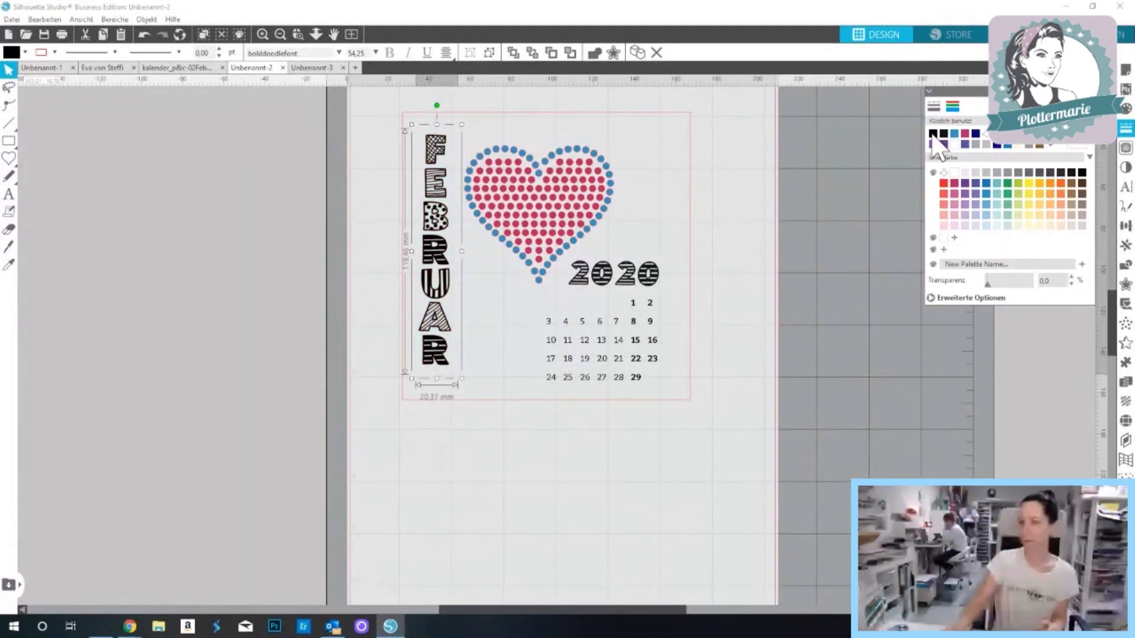
pyautogui.click(221, 507)
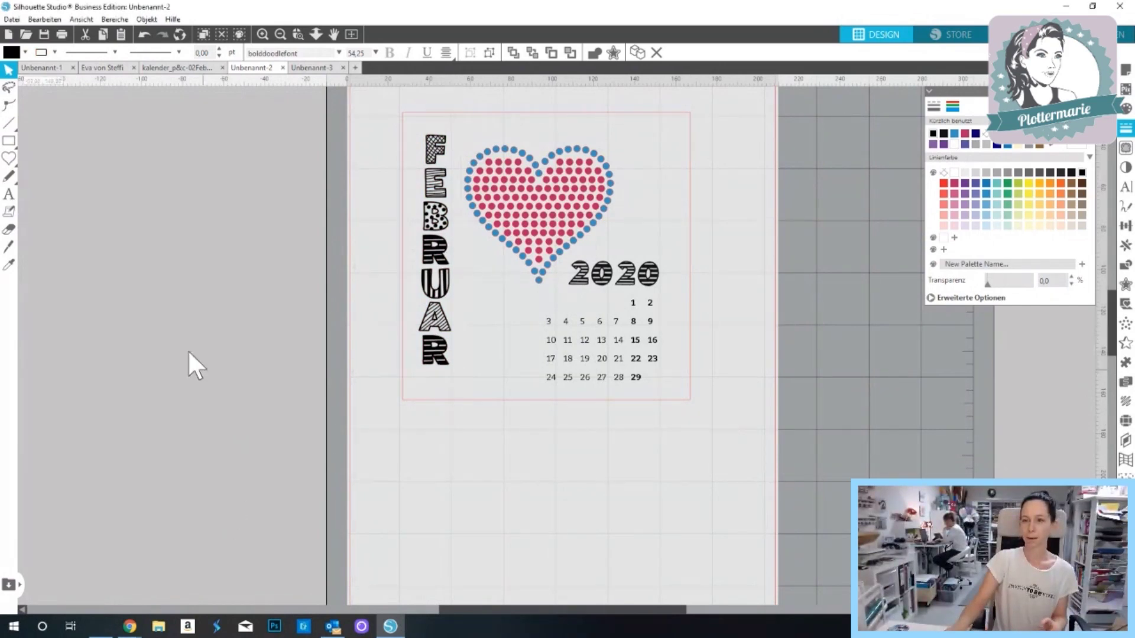
# - Add a short first name in capital letters as a new text beside the page
pyautogui.click(8, 194)
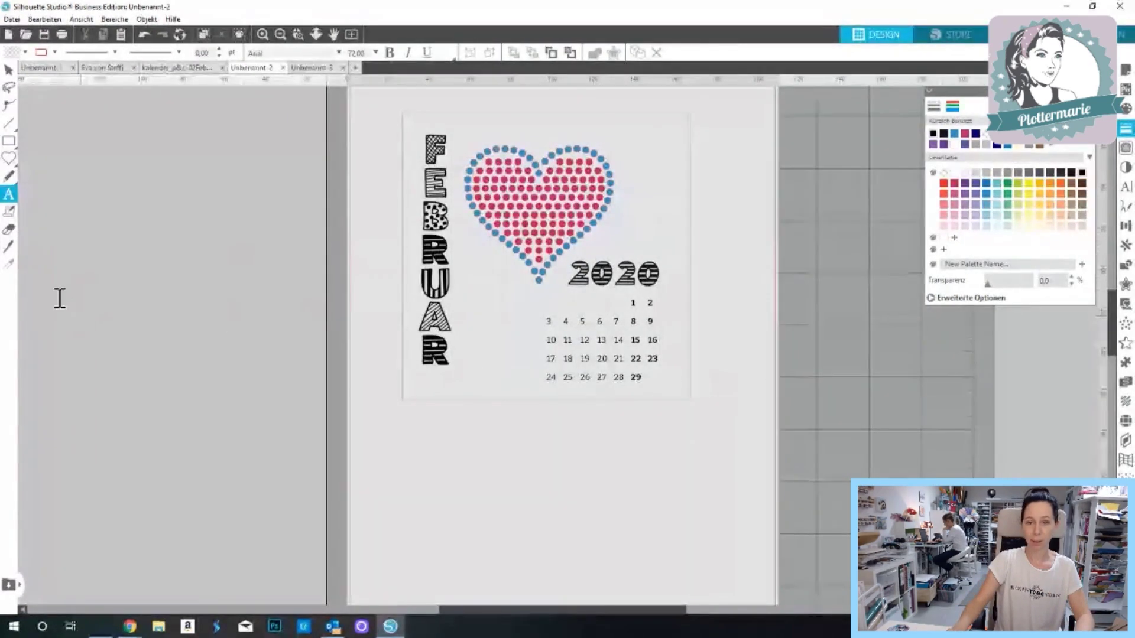
pyautogui.click(58, 234)
pyautogui.write('Eva')
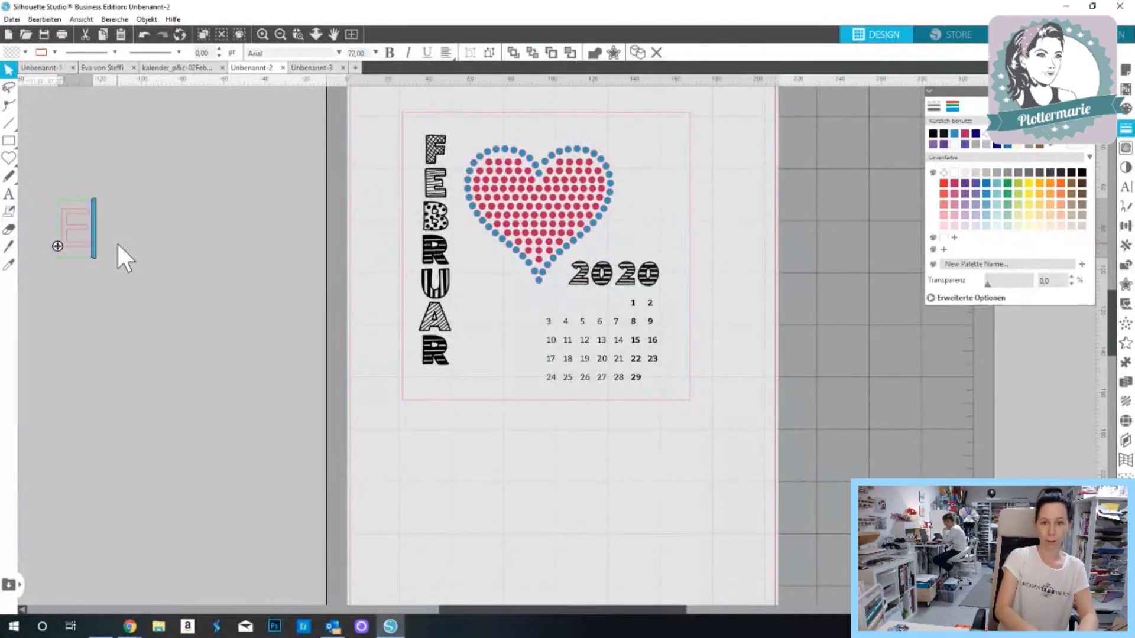
pyautogui.press('BackSpace')
pyautogui.press('BackSpace')
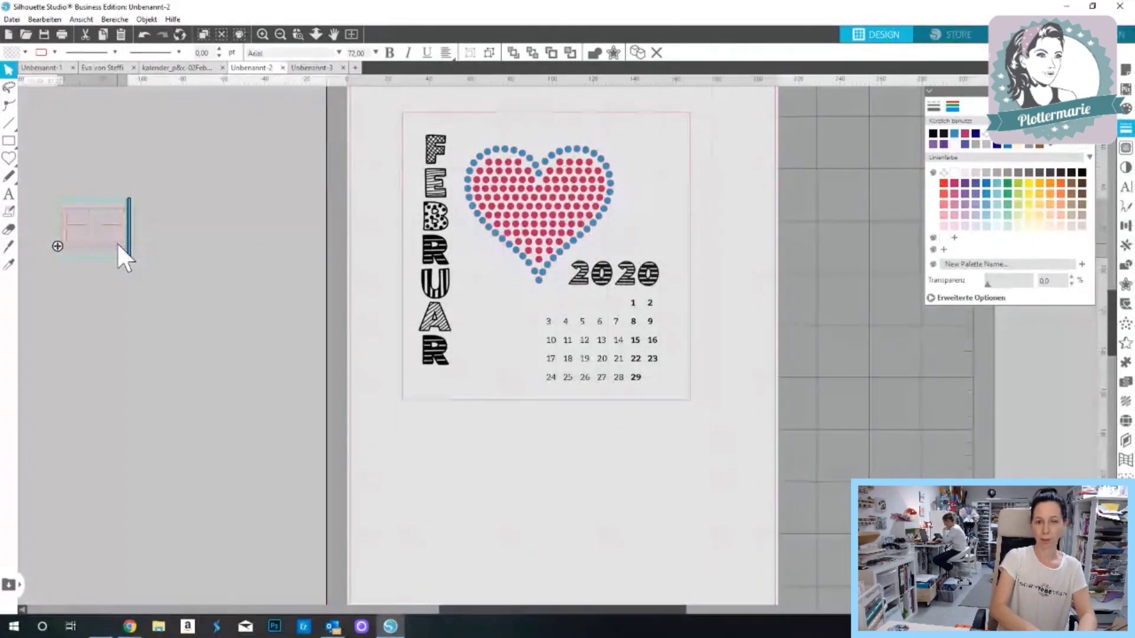
pyautogui.write('VA')
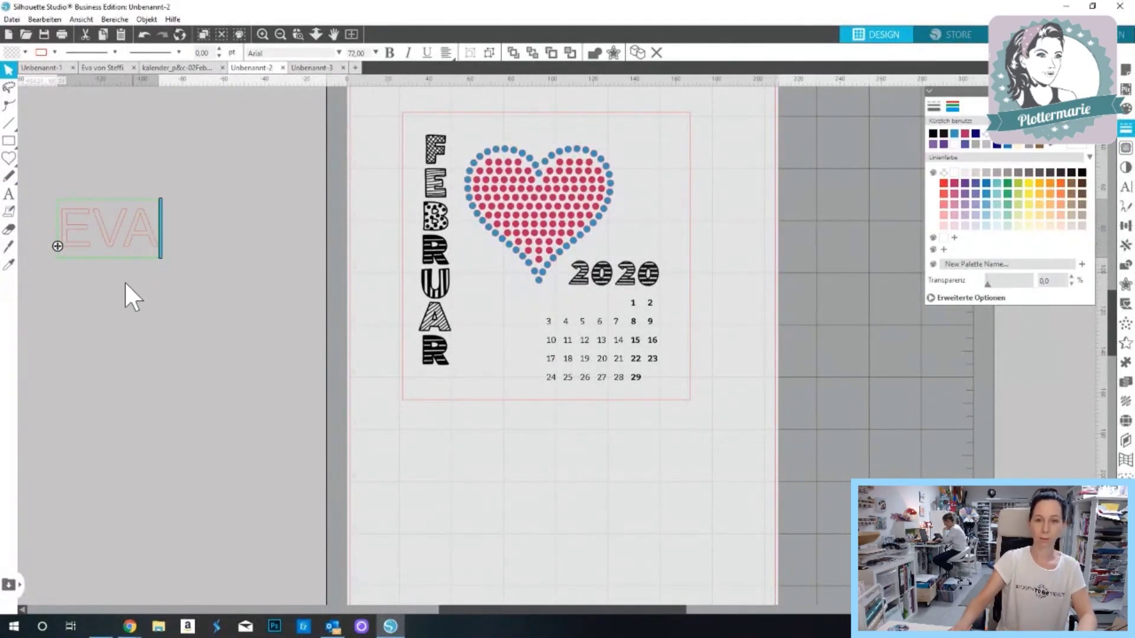
pyautogui.click(102, 272)
# - Add a second first name in capitals below the first one and narrow its text box so the letters stack vertically
pyautogui.click(8, 194)
pyautogui.click(55, 296)
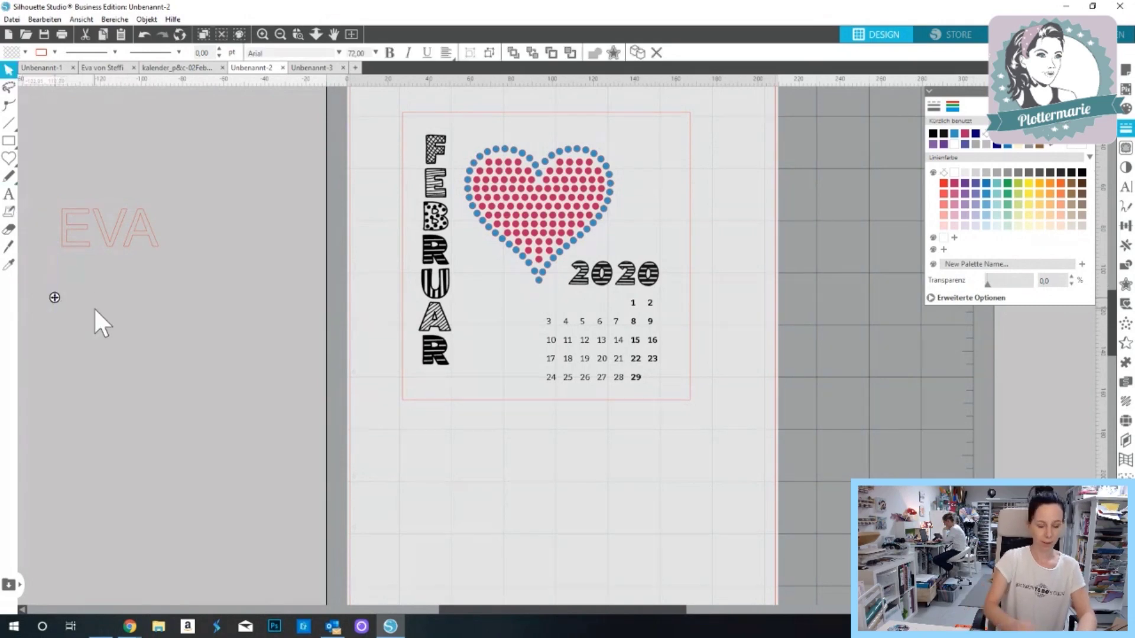
pyautogui.write('SASCH')
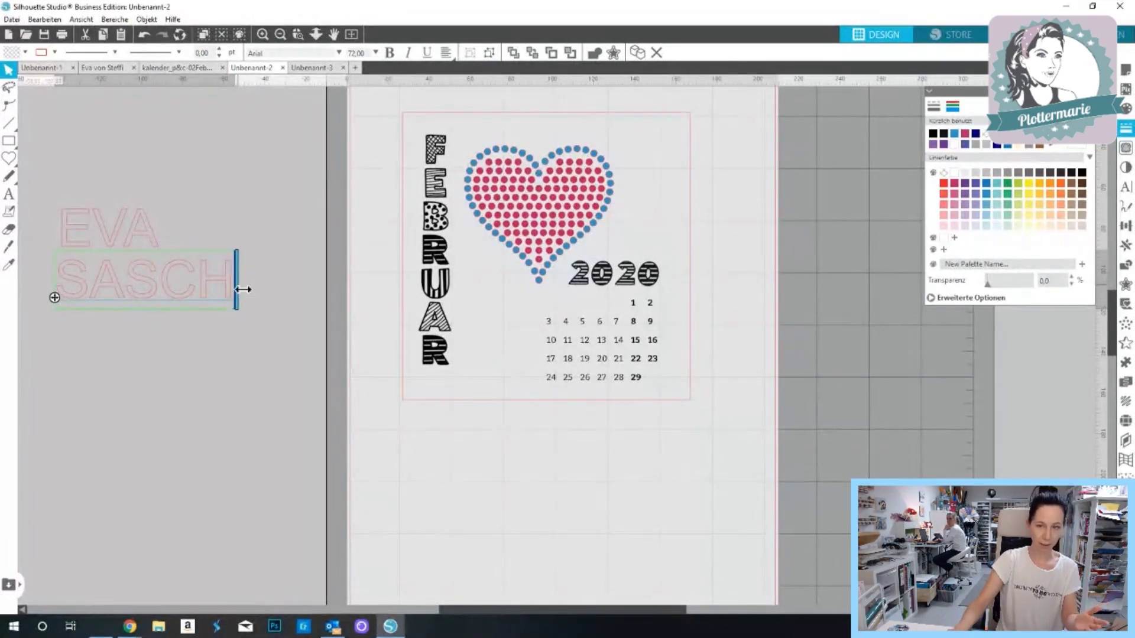
pyautogui.moveTo(236, 286); pyautogui.dragTo(109, 299)
# - Move the vertically stacked name above the horizontal name and open its text for editing
pyautogui.moveTo(76, 359); pyautogui.dragTo(145, 118)
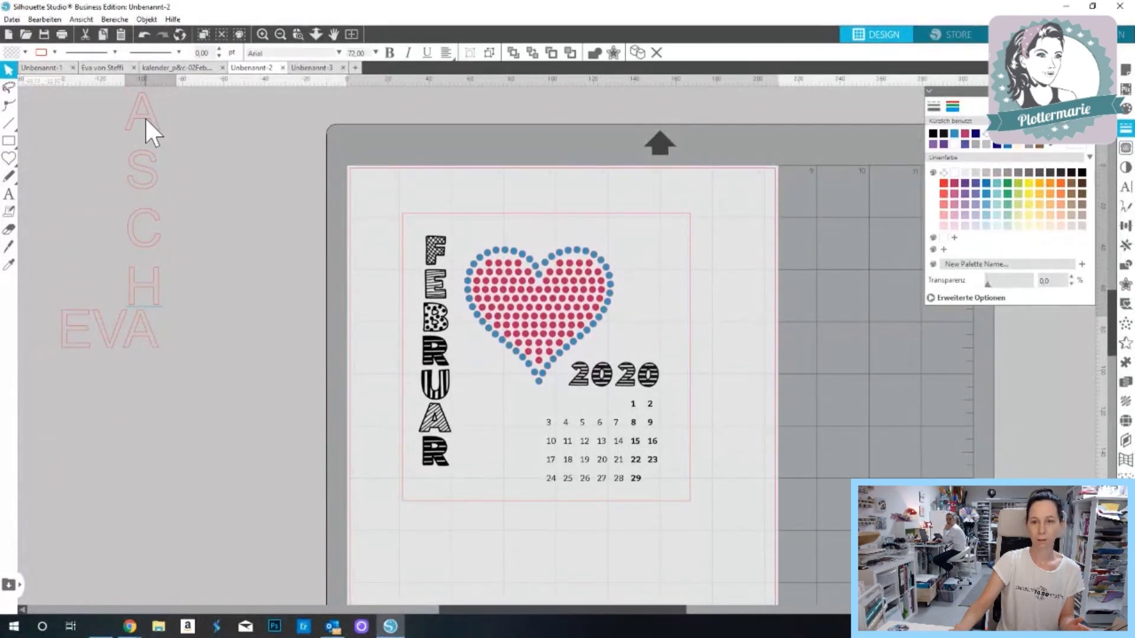
pyautogui.click(297, 261)
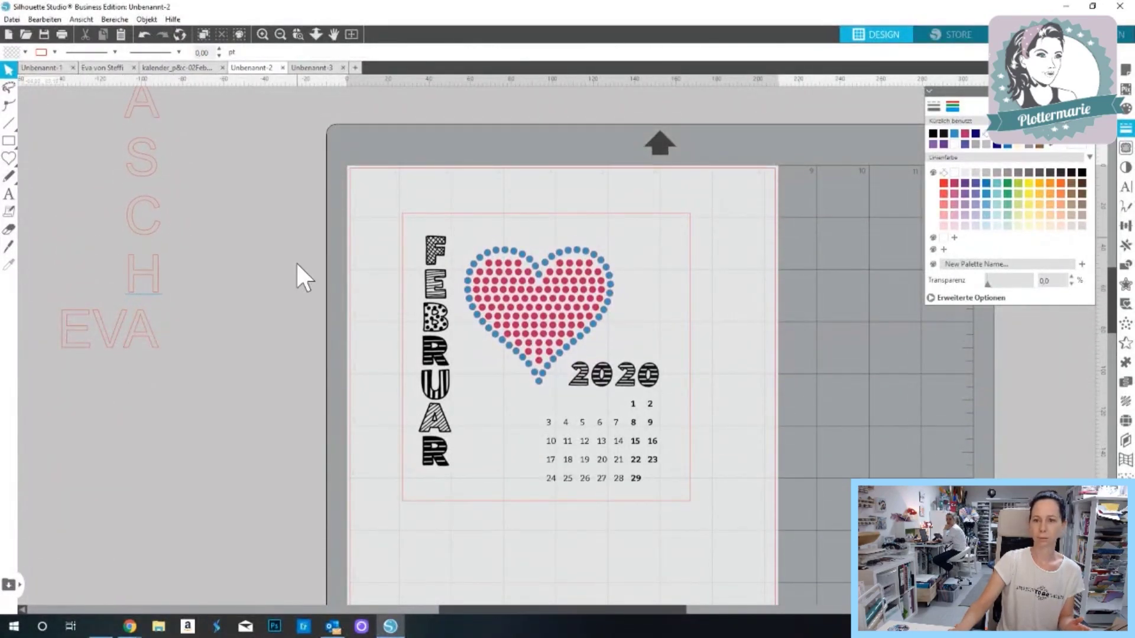
pyautogui.scroll(2, 296, 261)
pyautogui.scroll(2, 297, 261)
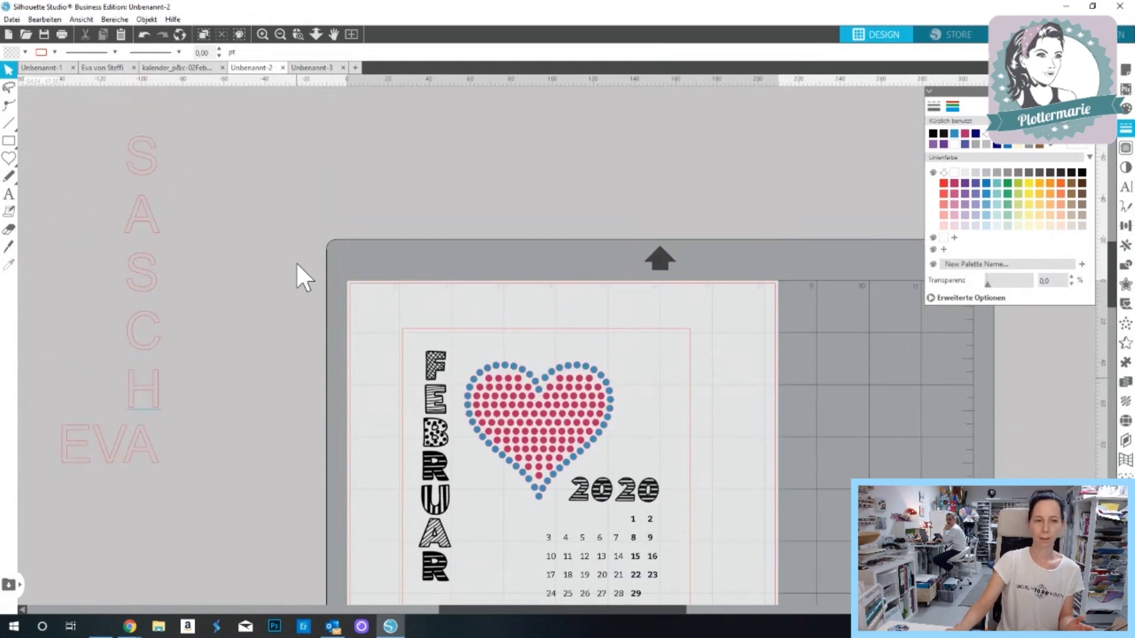
pyautogui.click(154, 341)
pyautogui.doubleClick(139, 349)
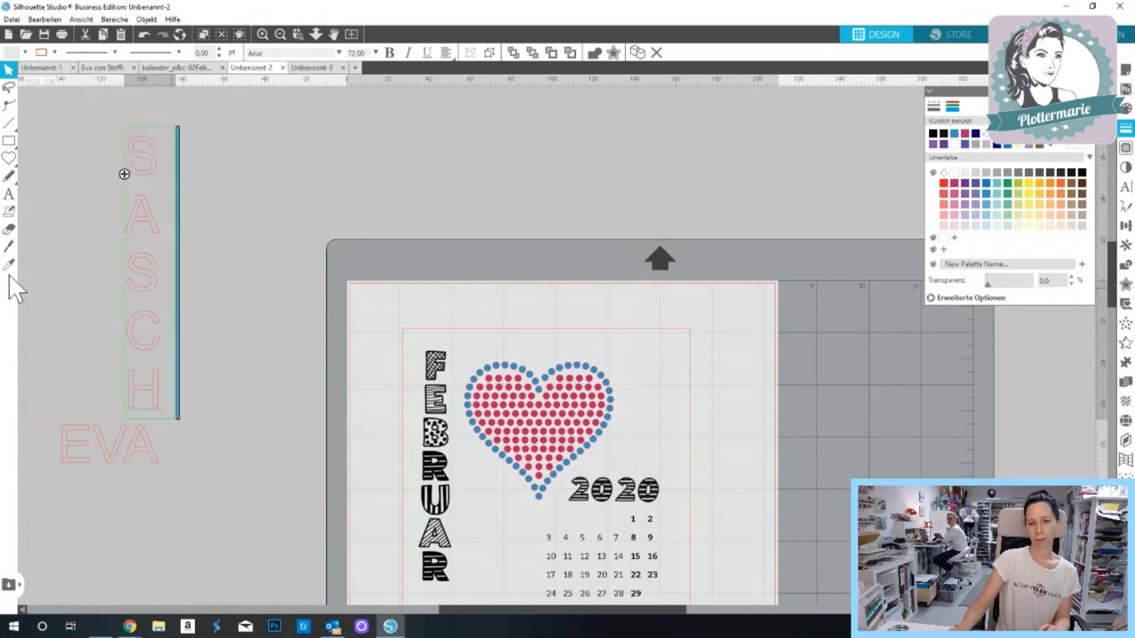
# - Draw a heart shape from the preset shapes in the free area between the stacked name and the page
pyautogui.click(8, 158)
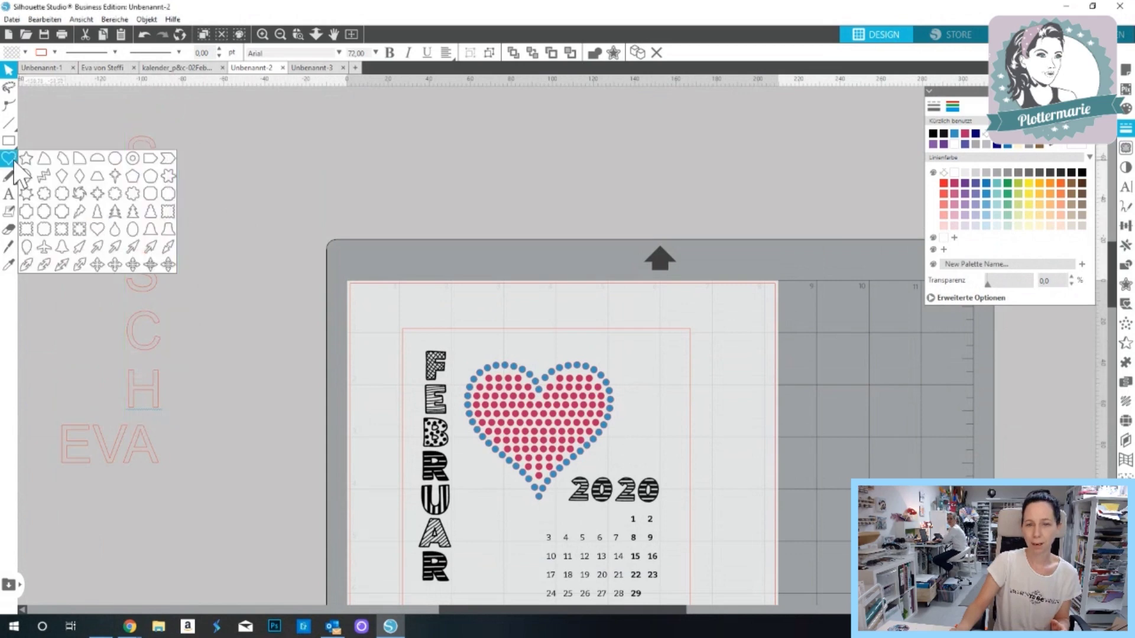
pyautogui.click(97, 230)
pyautogui.moveTo(281, 154)
pyautogui.mouseDown()
pyautogui.moveTo(361, 231)
pyautogui.moveTo(321, 252)
pyautogui.mouseUp()
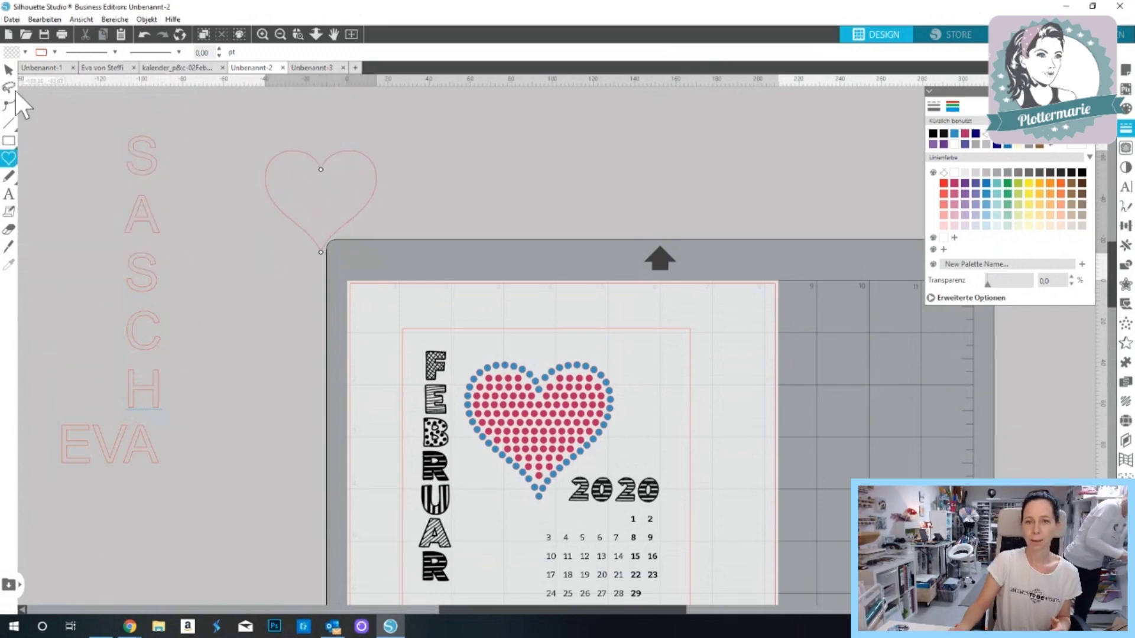
pyautogui.press('Escape')
# - Select all letters of the stacked name and set their font size to 40 pt
pyautogui.doubleClick(157, 224)
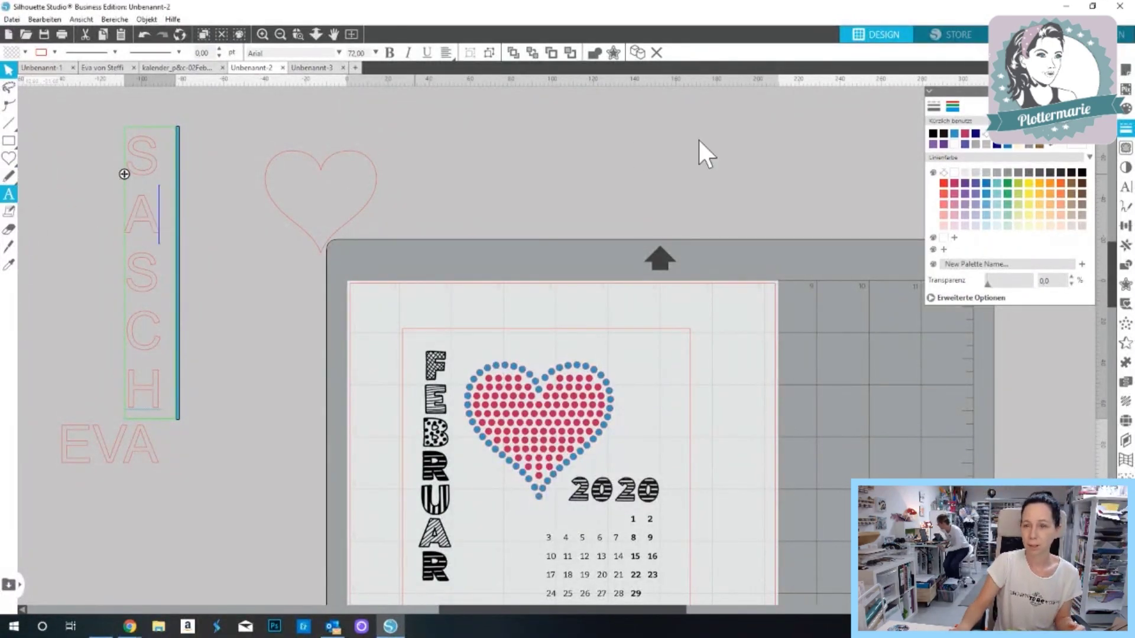
pyautogui.click(1125, 186)
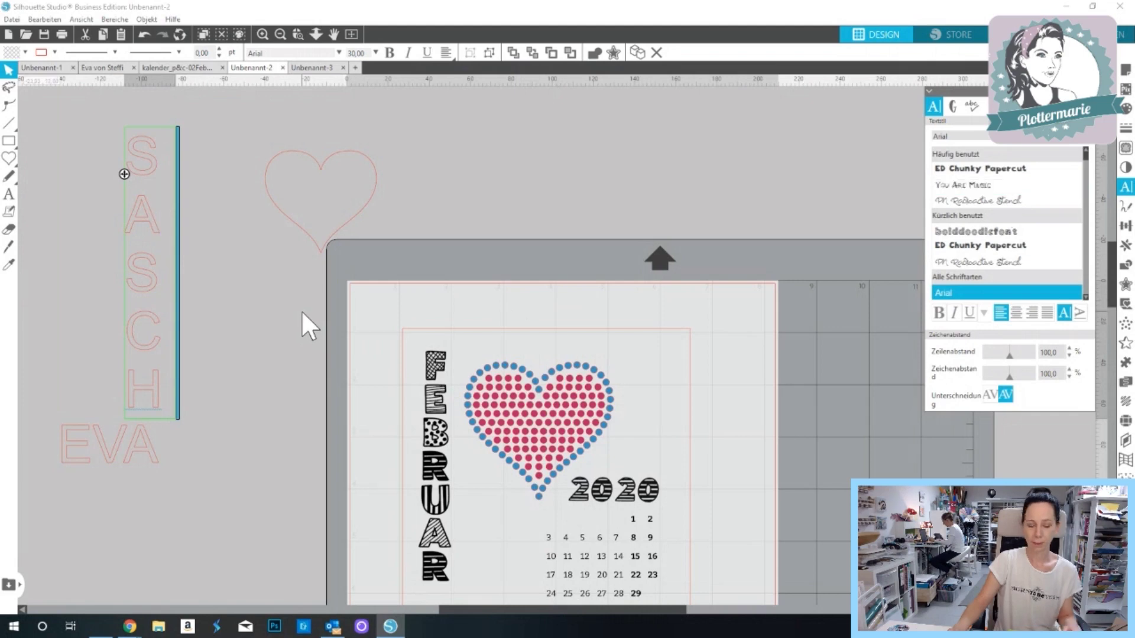
pyautogui.press('Escape')
pyautogui.doubleClick(142, 223)
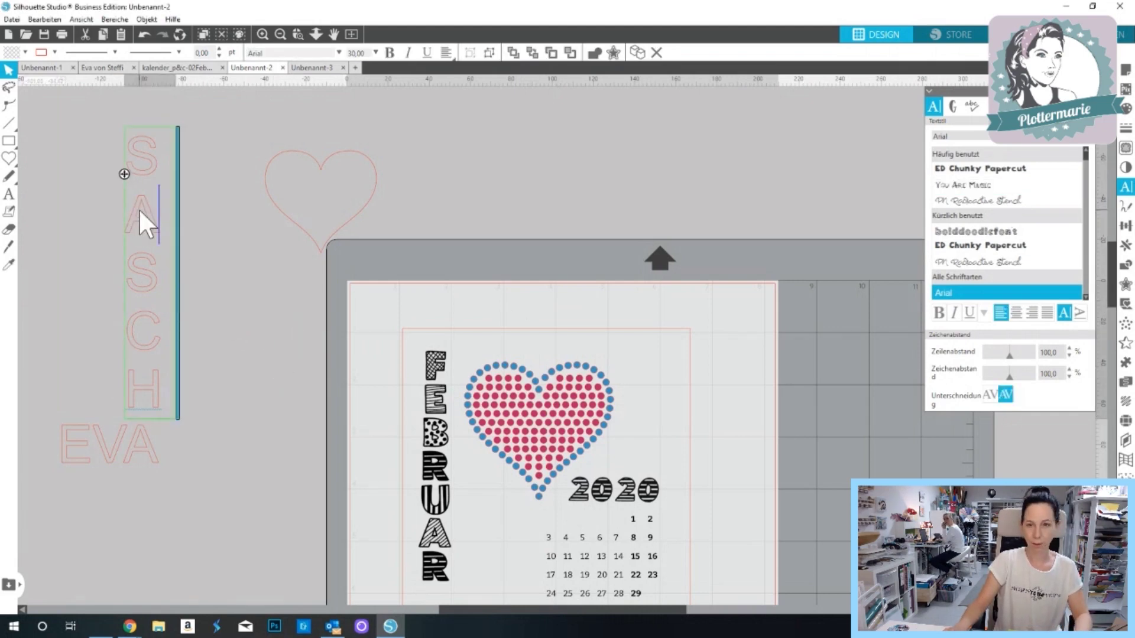
pyautogui.moveTo(126, 157); pyautogui.dragTo(199, 408)
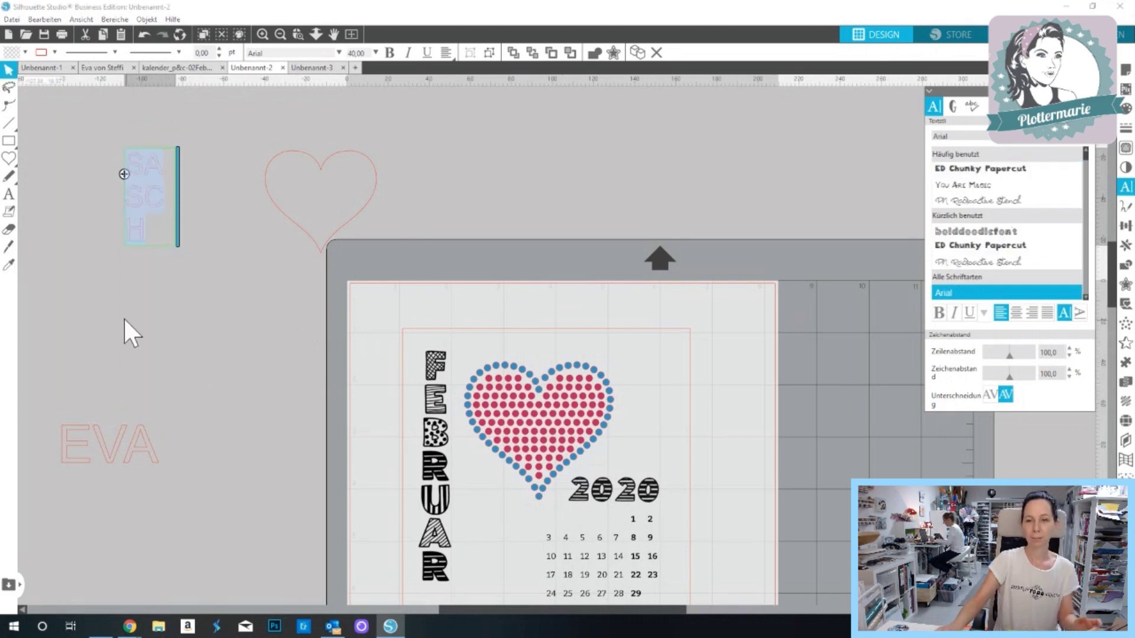
pyautogui.click(139, 199)
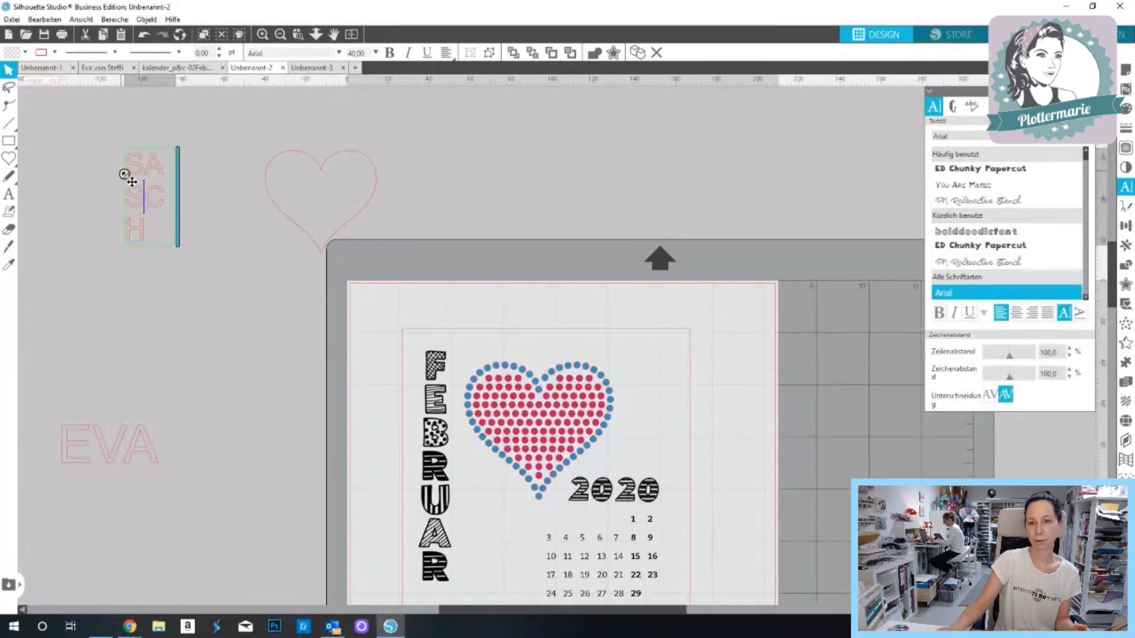
# - Attach the stacked name to the heart outline so its letters run up along the left half
pyautogui.moveTo(117, 172); pyautogui.dragTo(303, 242)
pyautogui.doubleClick(366, 225)
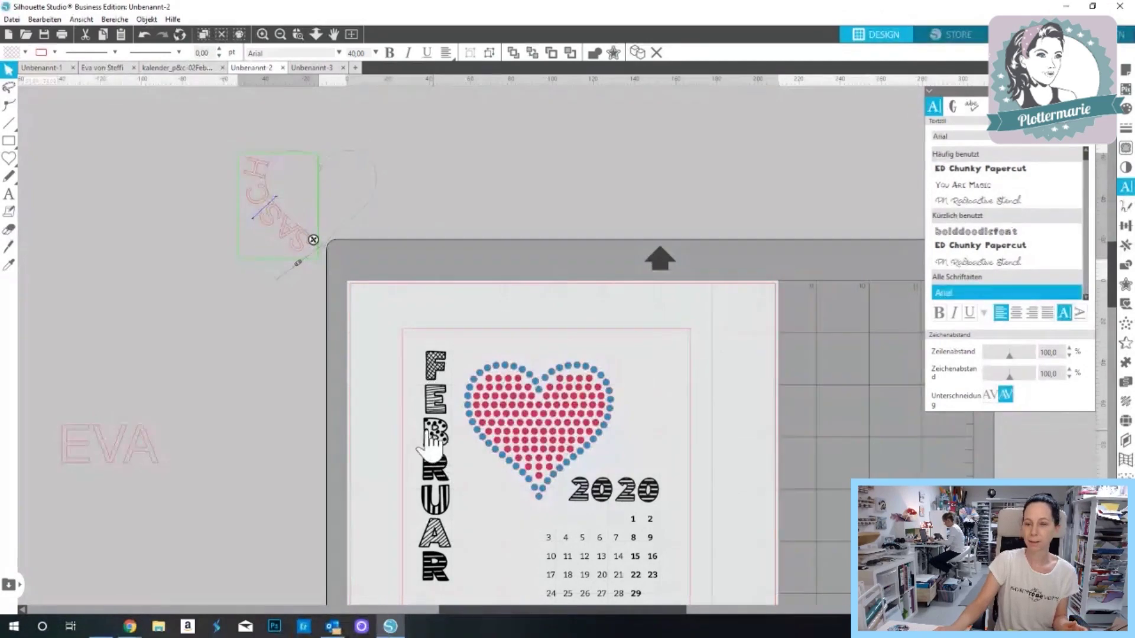
pyautogui.scroll(-2, 289, 421)
pyautogui.scroll(3, 287, 419)
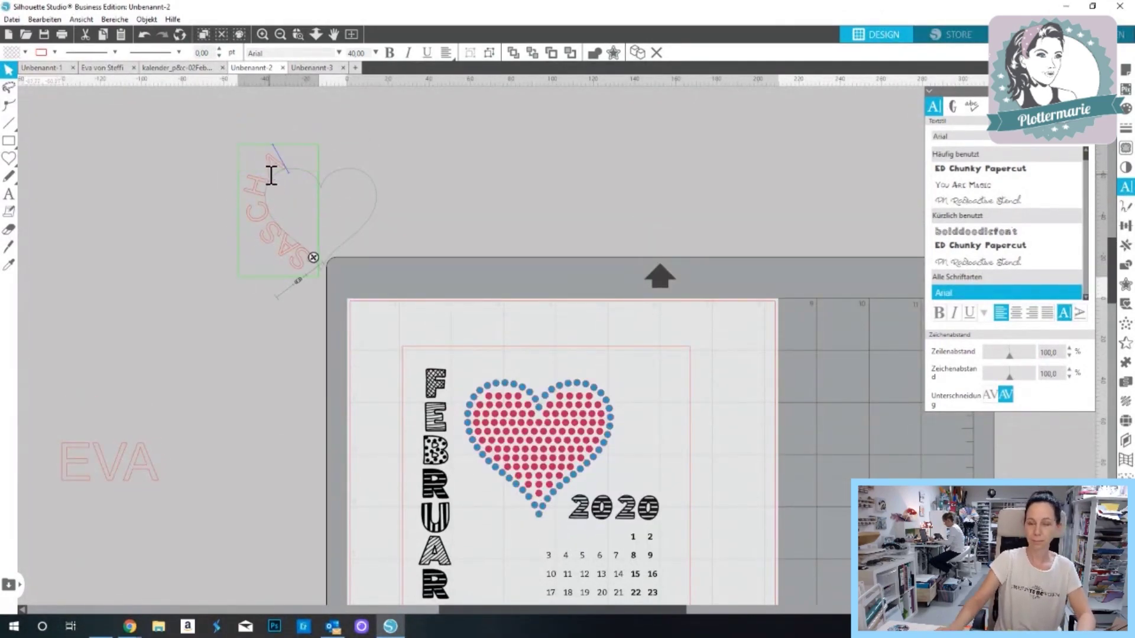
pyautogui.click(197, 326)
# - Set the horizontal name's font size to 40 pt and attach it along the upper right curve of the heart outline
pyautogui.doubleClick(106, 477)
pyautogui.moveTo(146, 465); pyautogui.dragTo(28, 461)
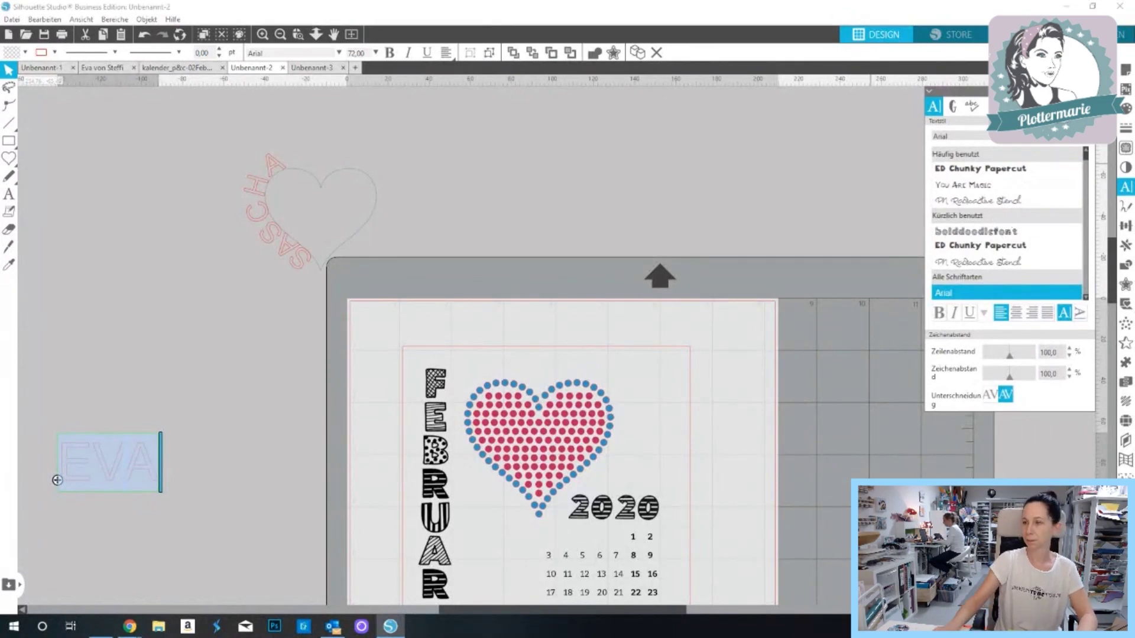
pyautogui.click(799, 184)
pyautogui.doubleClick(106, 464)
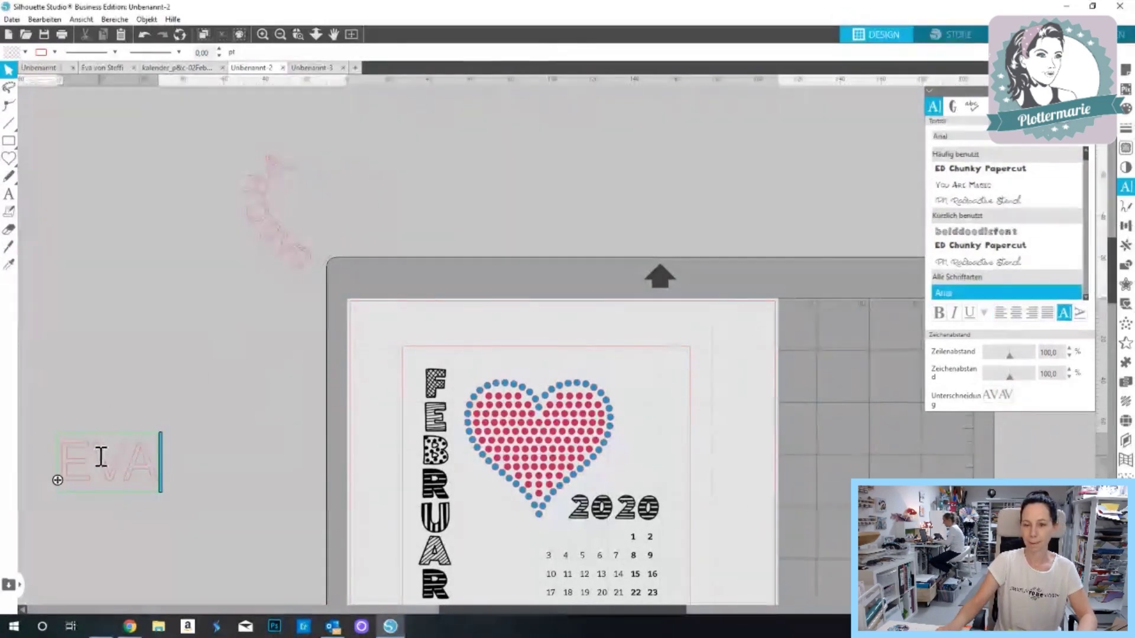
pyautogui.hotkey('ctrl', 'a')
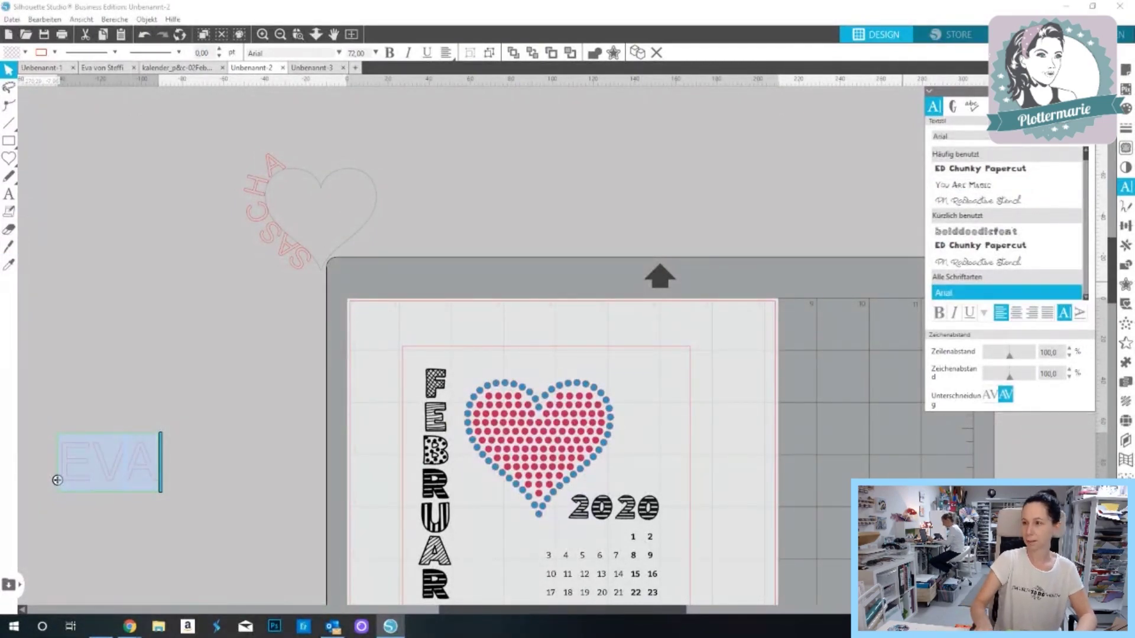
pyautogui.write('40')
pyautogui.press('Return')
pyautogui.moveTo(57, 480); pyautogui.dragTo(347, 172)
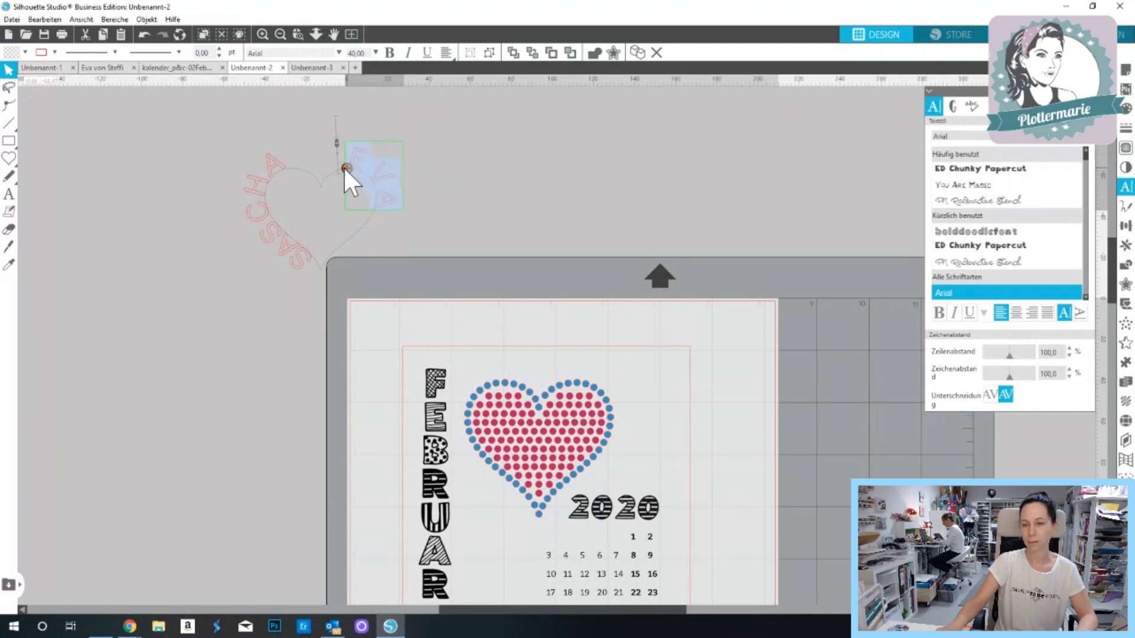
# - Enlarge the heart outline and both curved names together until the heart is about 107 mm wide, and move them beside the page
pyautogui.click(441, 197)
pyautogui.moveTo(236, 144); pyautogui.dragTo(366, 253)
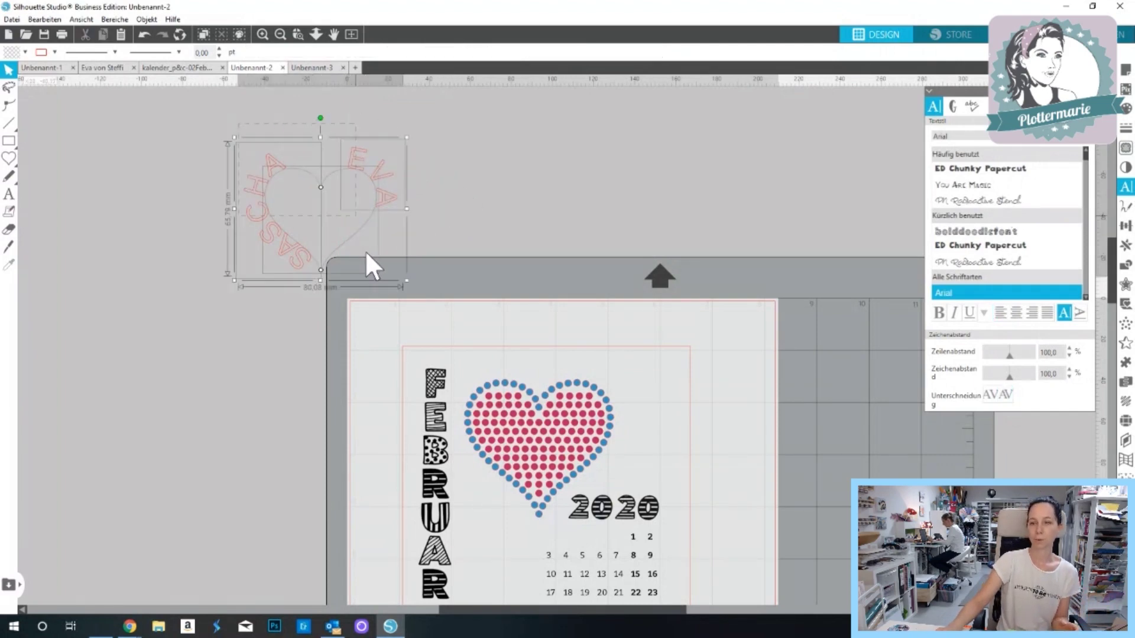
pyautogui.click(424, 299)
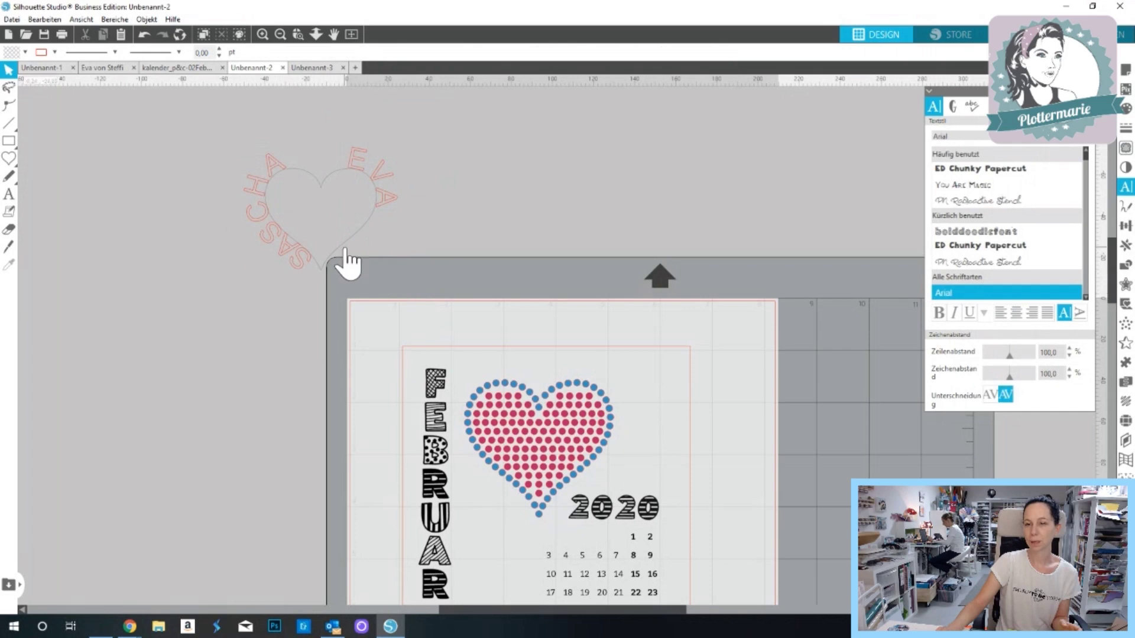
pyautogui.click(363, 254)
pyautogui.moveTo(382, 272); pyautogui.dragTo(478, 407)
pyautogui.moveTo(426, 329); pyautogui.dragTo(269, 358)
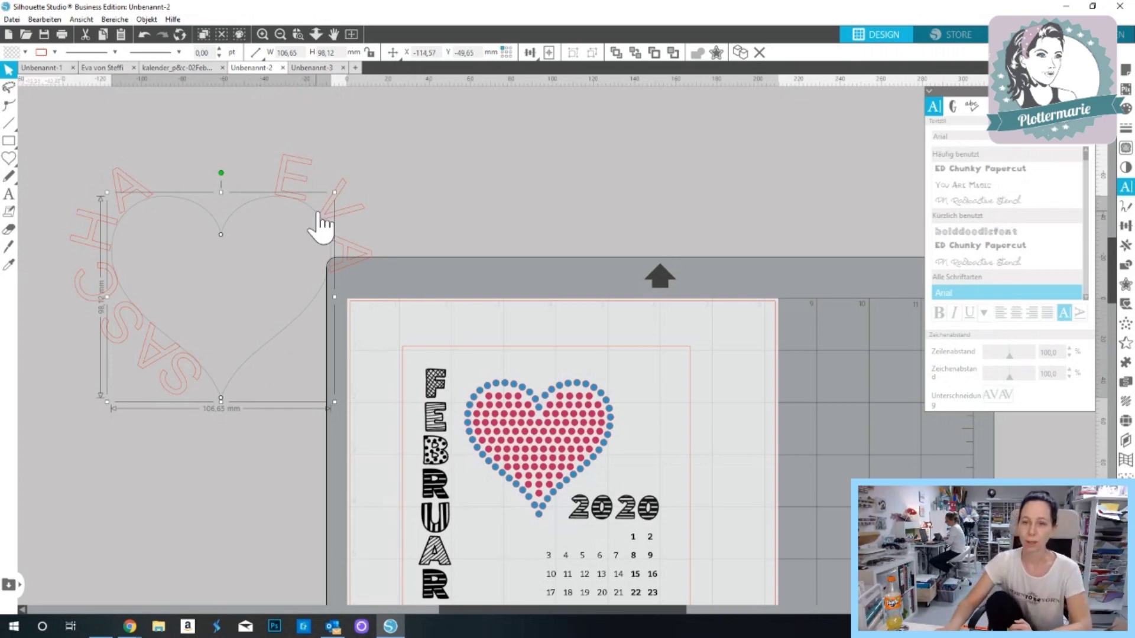
# - Detach the name on the heart's left half from the outline and widen its text box until it fits on one line
pyautogui.scroll(-1, 319, 225)
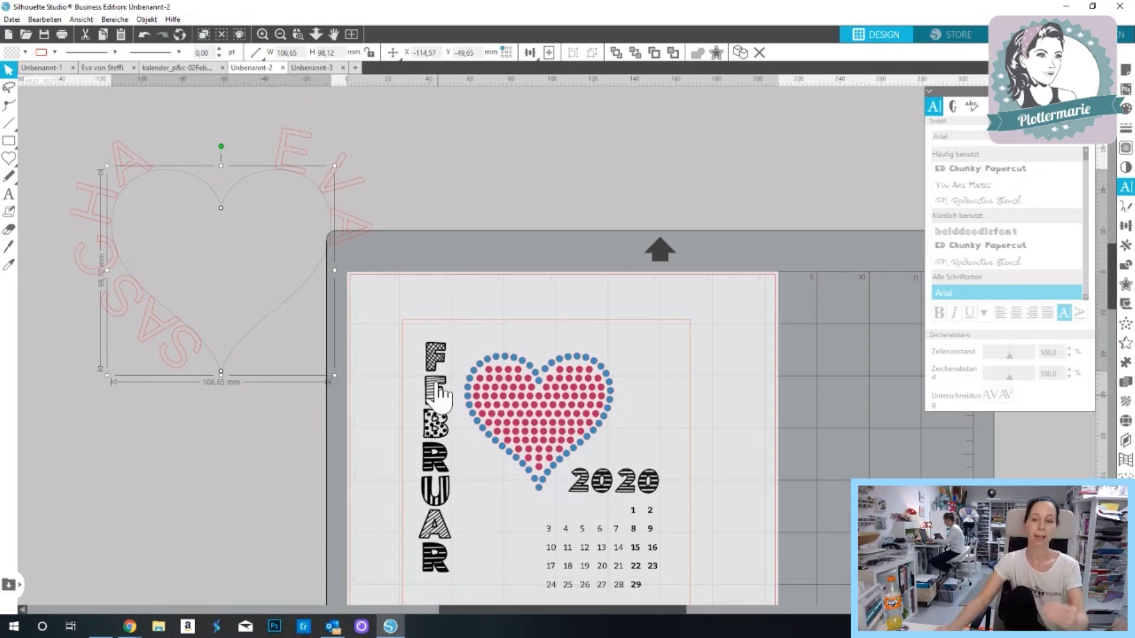
pyautogui.click(92, 427)
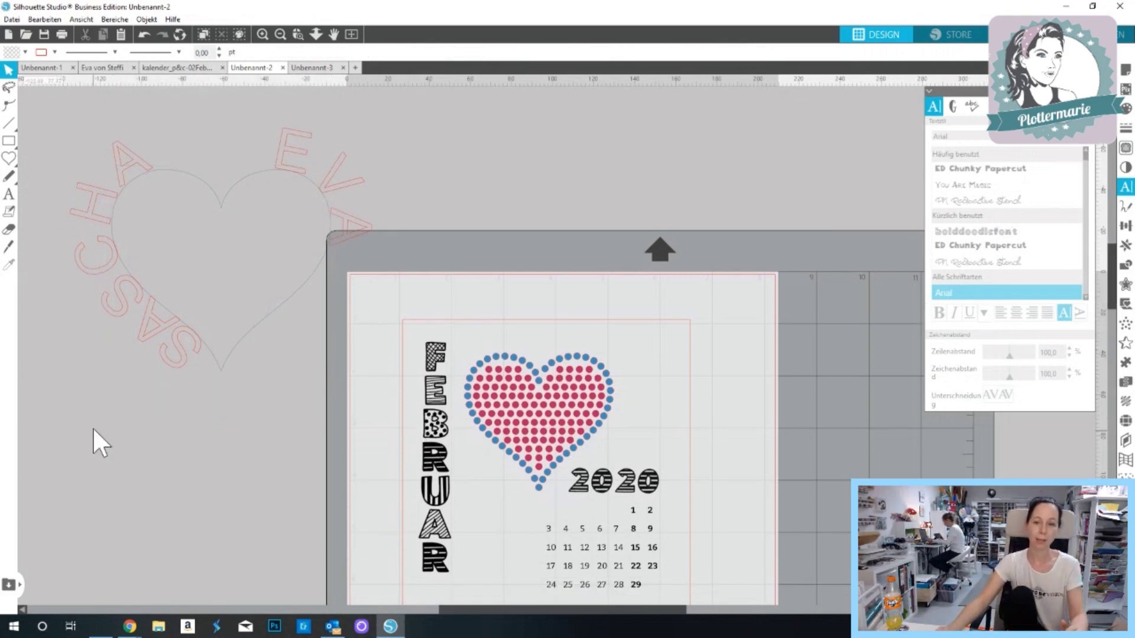
pyautogui.doubleClick(159, 343)
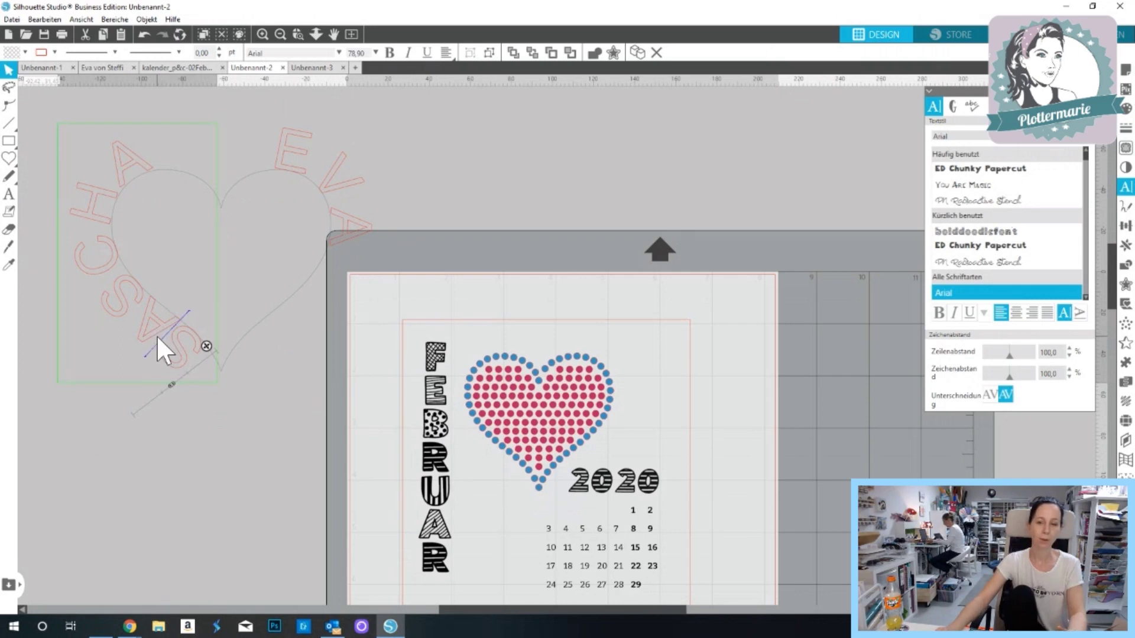
pyautogui.moveTo(186, 436); pyautogui.dragTo(68, 394)
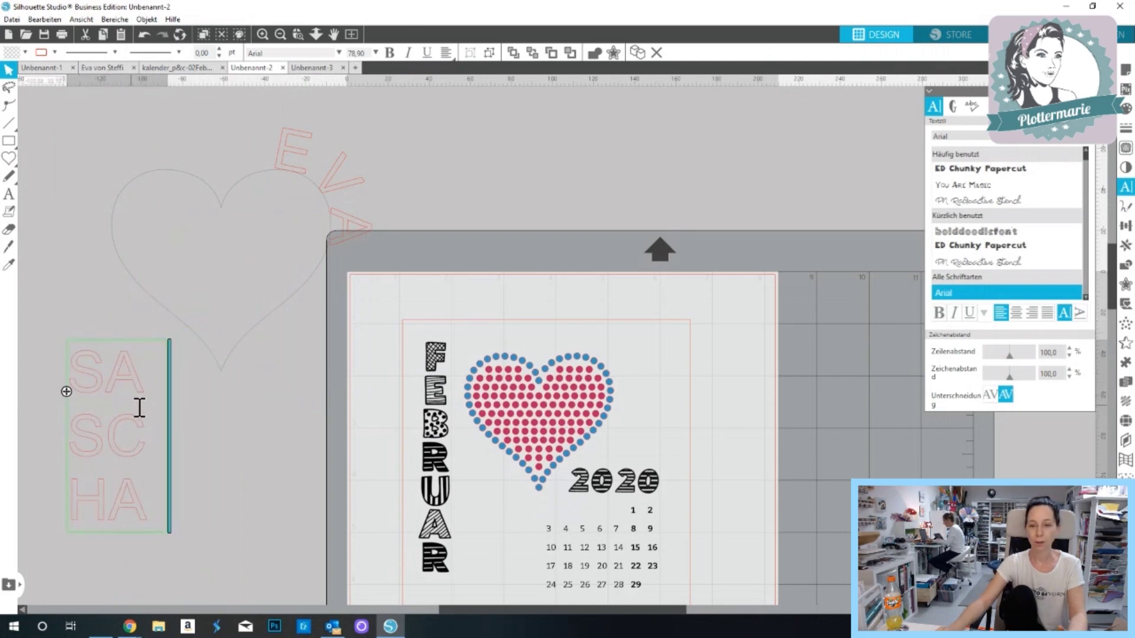
pyautogui.moveTo(170, 418); pyautogui.dragTo(116, 410)
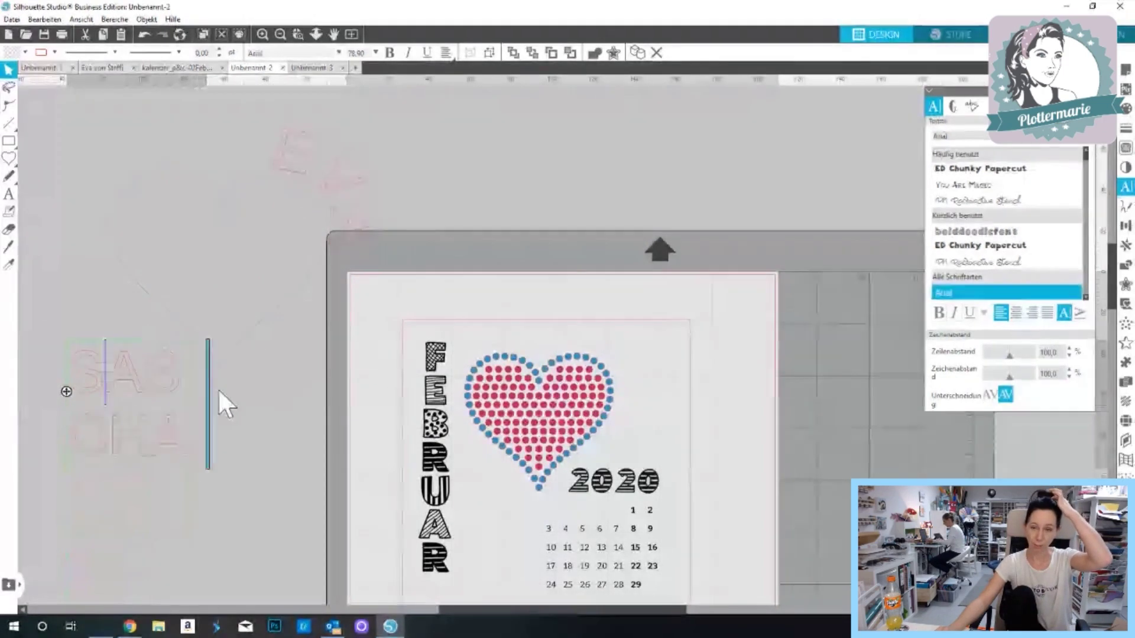
pyautogui.moveTo(219, 391); pyautogui.dragTo(329, 393)
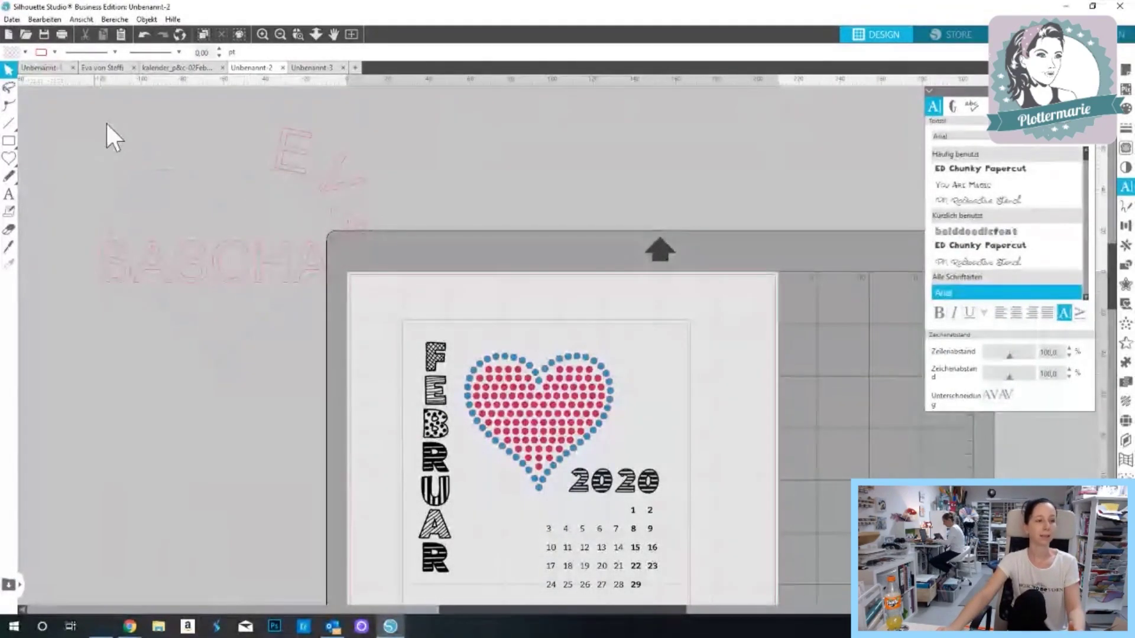
# - Select the heart outline together with both names and delete them
pyautogui.moveTo(83, 165); pyautogui.dragTo(355, 305)
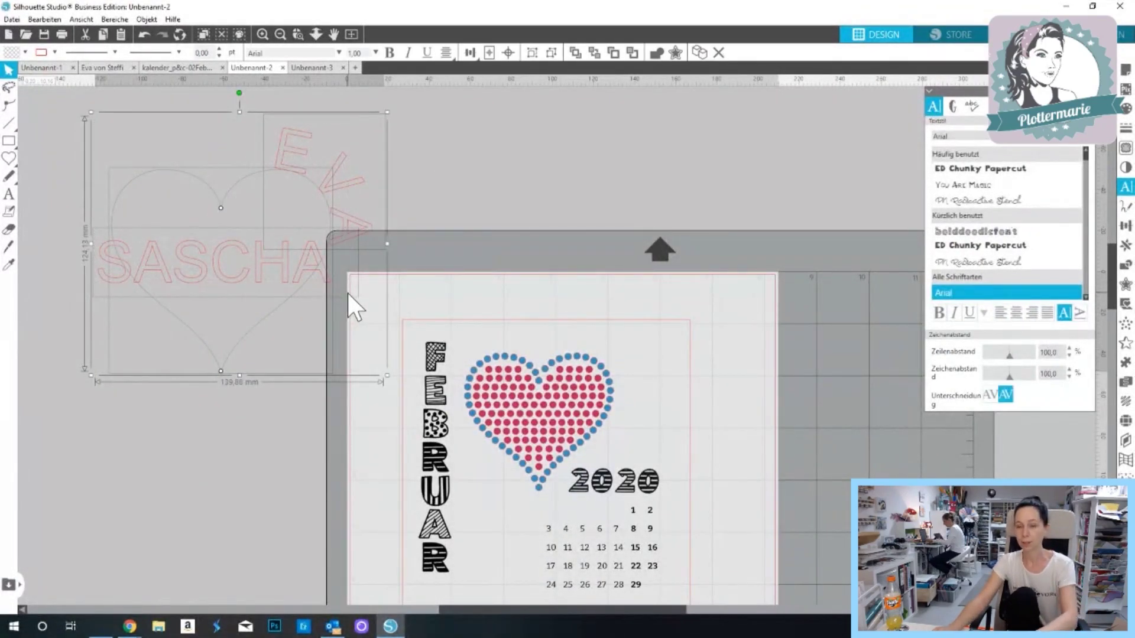
pyautogui.press('Delete')
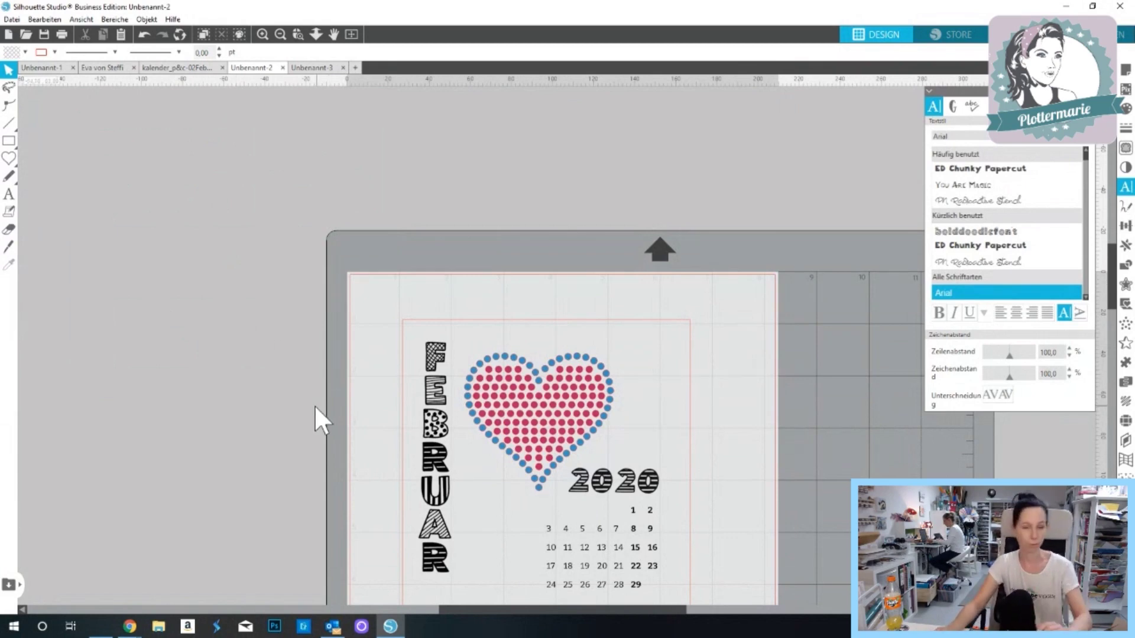
# - Shift the vertical FEBRUAR lettering slightly down and move the rhinestone heart off the page into the free area to its left
pyautogui.scroll(-2, 312, 349)
pyautogui.moveTo(439, 398); pyautogui.dragTo(441, 414)
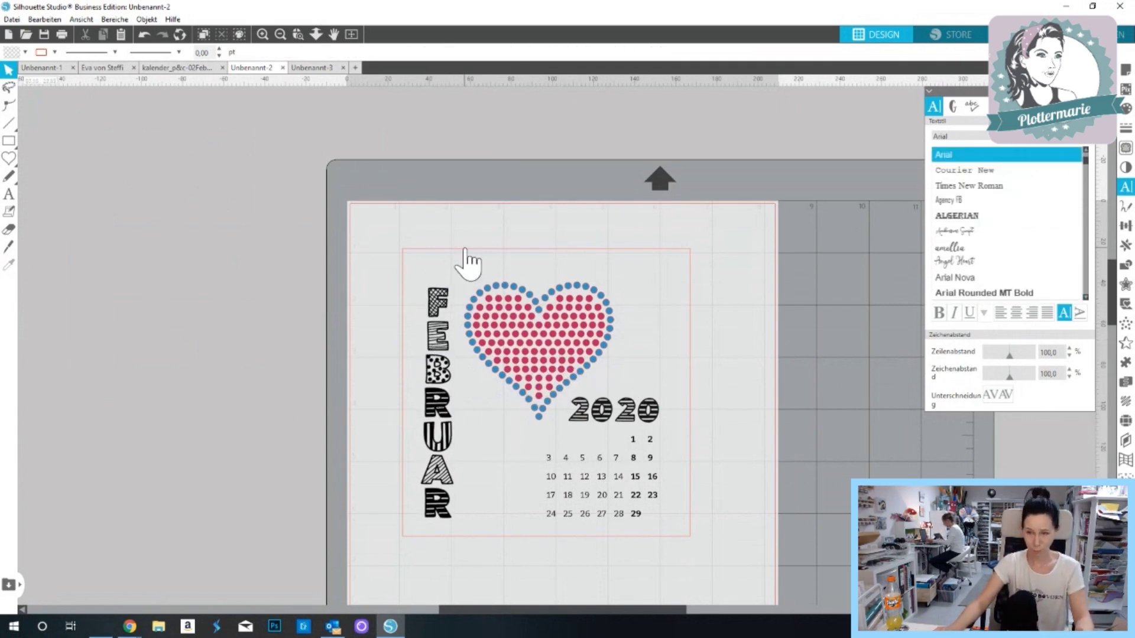
pyautogui.click(527, 360)
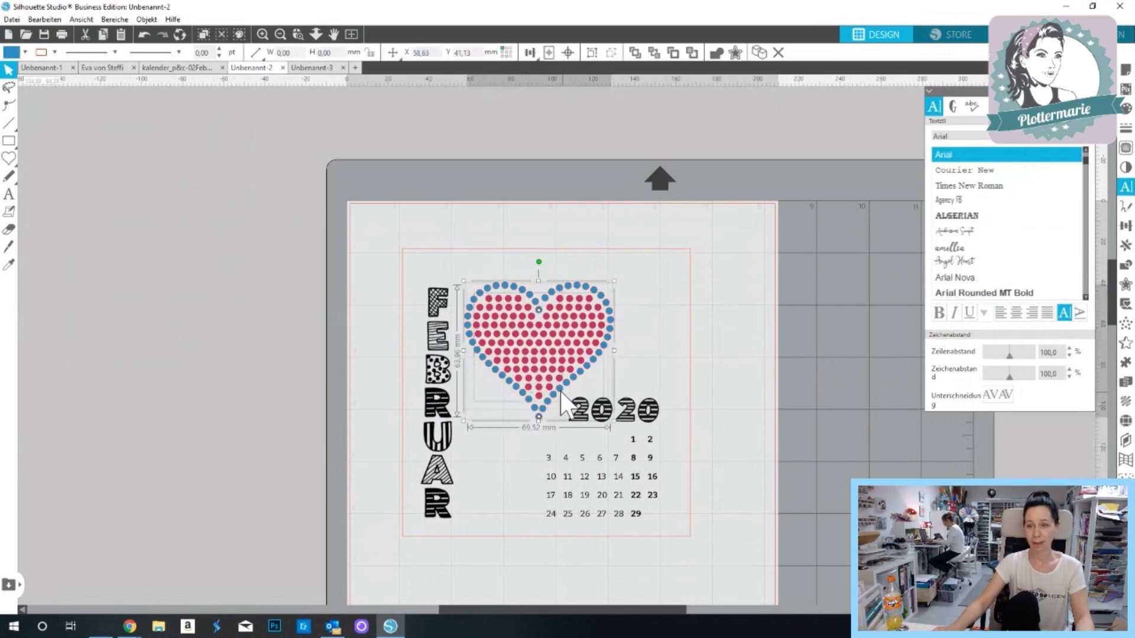
pyautogui.moveTo(527, 360); pyautogui.dragTo(477, 355)
pyautogui.moveTo(353, 373); pyautogui.dragTo(207, 362)
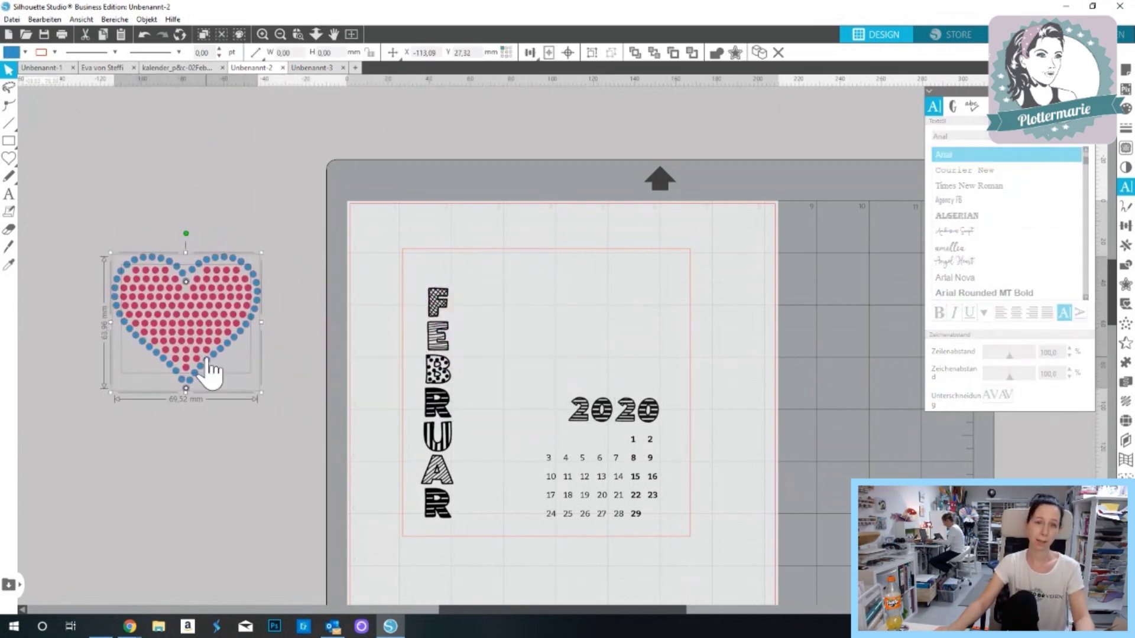
# - Change the line colour of the square frame around the calendar design to light grey
pyautogui.doubleClick(402, 249)
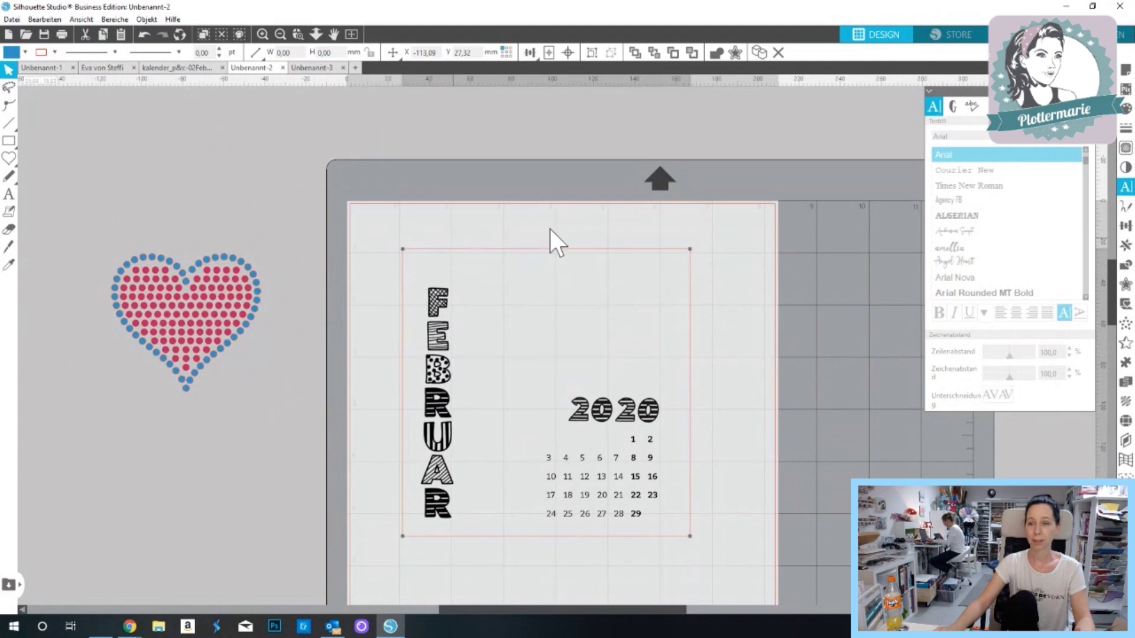
pyautogui.click(1126, 128)
pyautogui.click(952, 106)
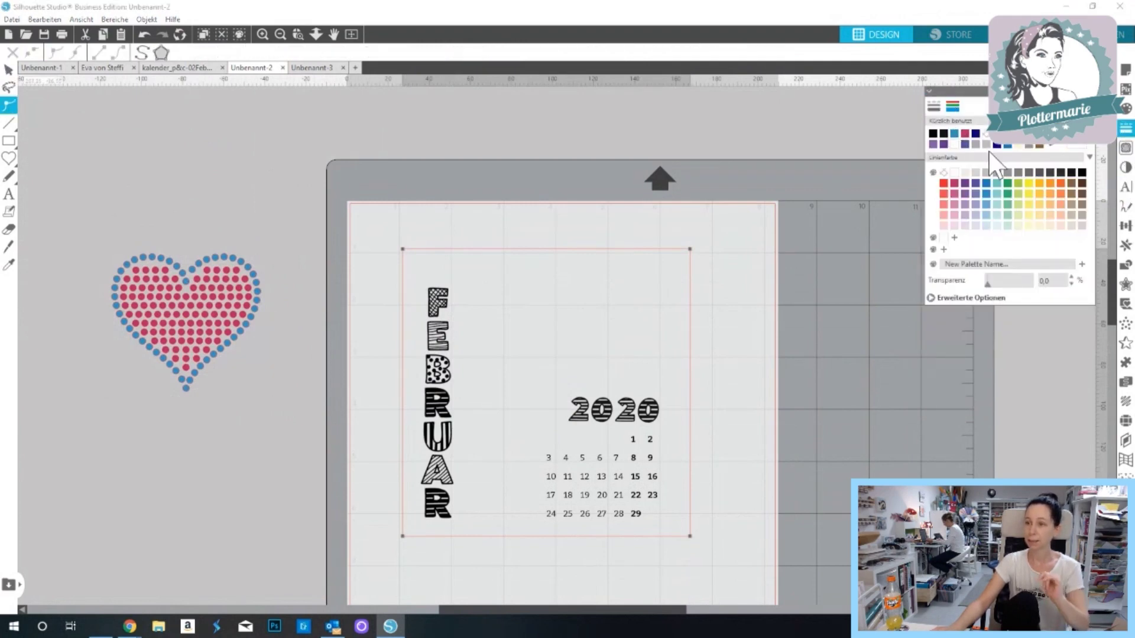
pyautogui.click(986, 172)
pyautogui.click(850, 333)
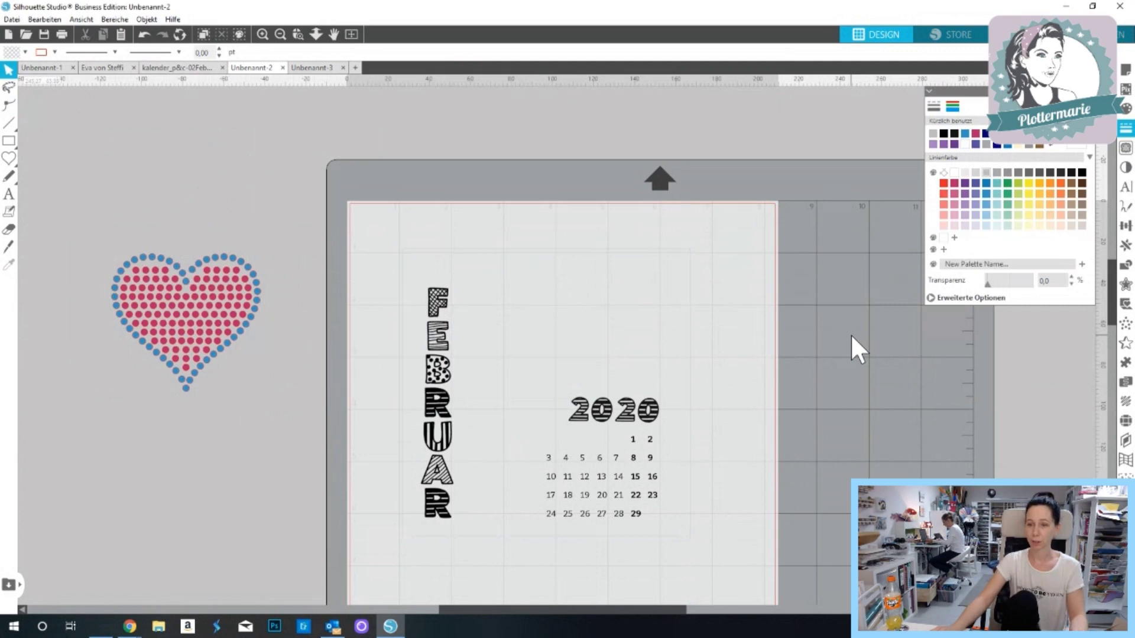
# - Print the calendar page without the rhinestone heart
pyautogui.click(11, 19)
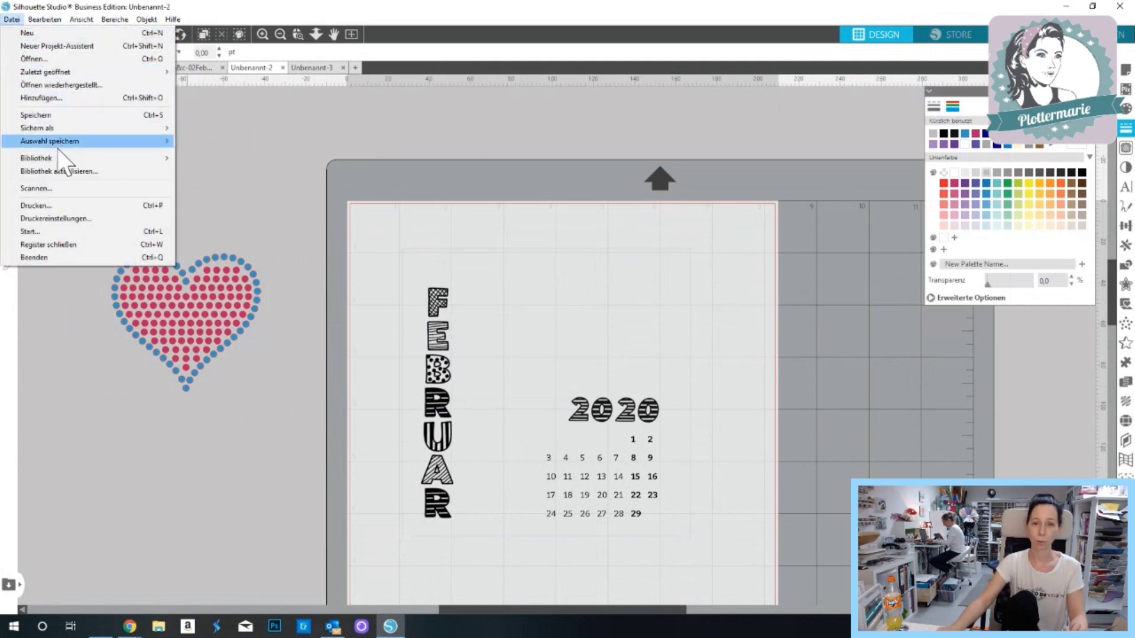
pyautogui.click(37, 205)
pyautogui.click(153, 242)
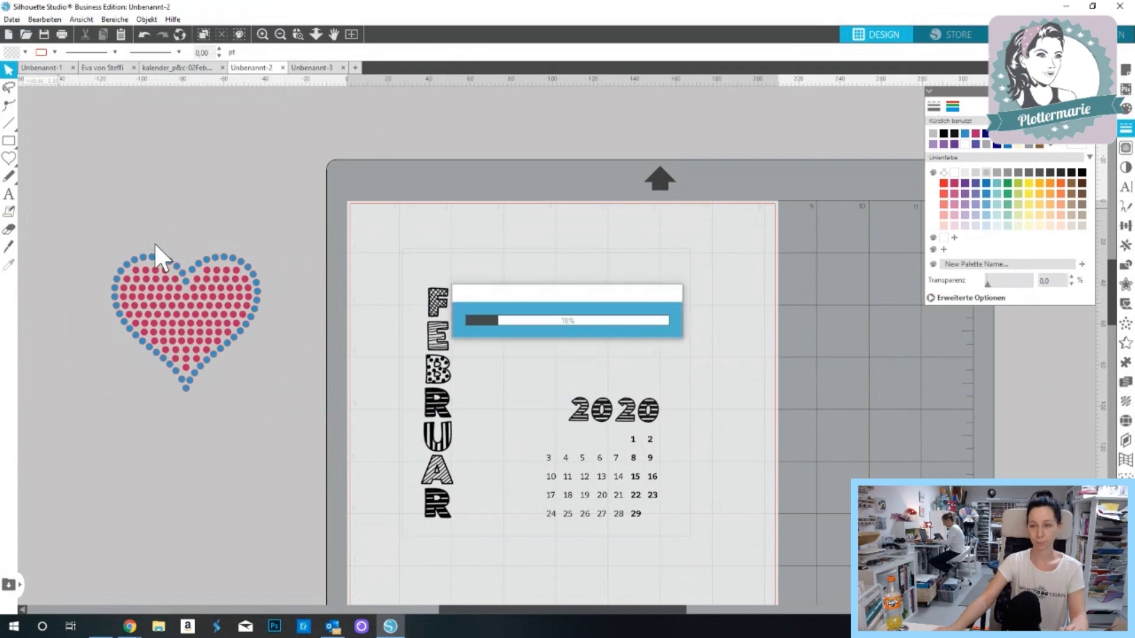